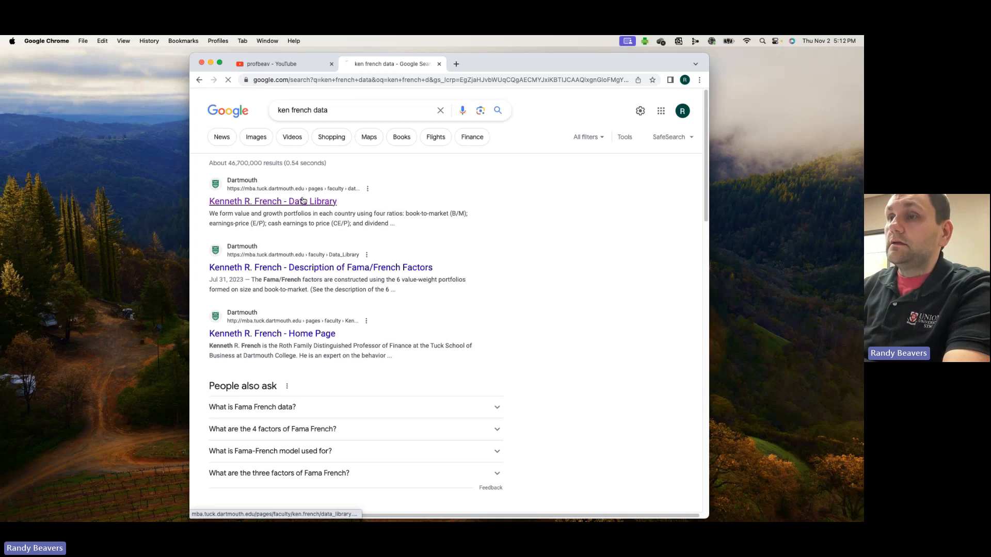
Download the monthly Fama/French 3 Factors CSV archive from the Kenneth R. French Data Library
scroll(444, 224, down, 5)
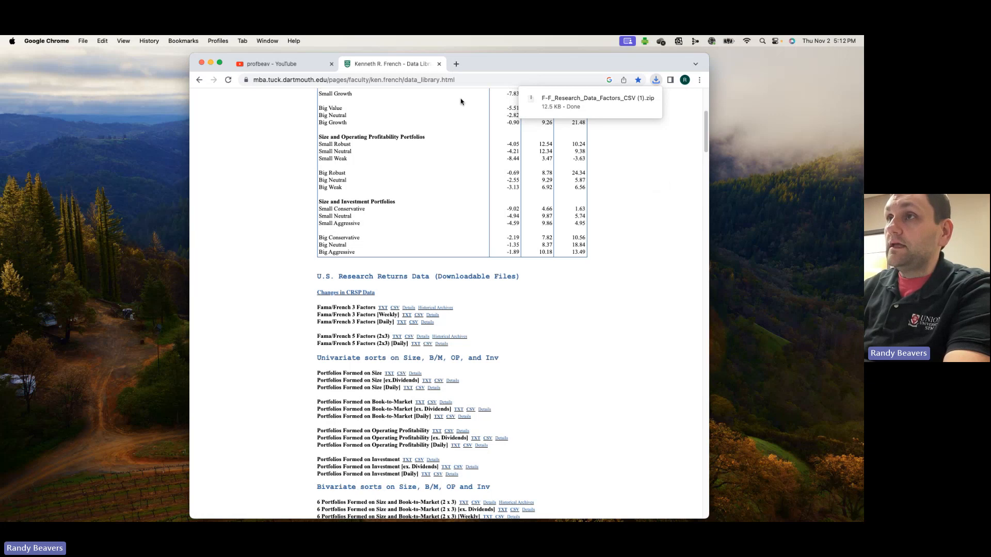
Go to yahoofinance.com, search for disney and open the historical data for The Walt Disney Company (DIS)
click(469, 79)
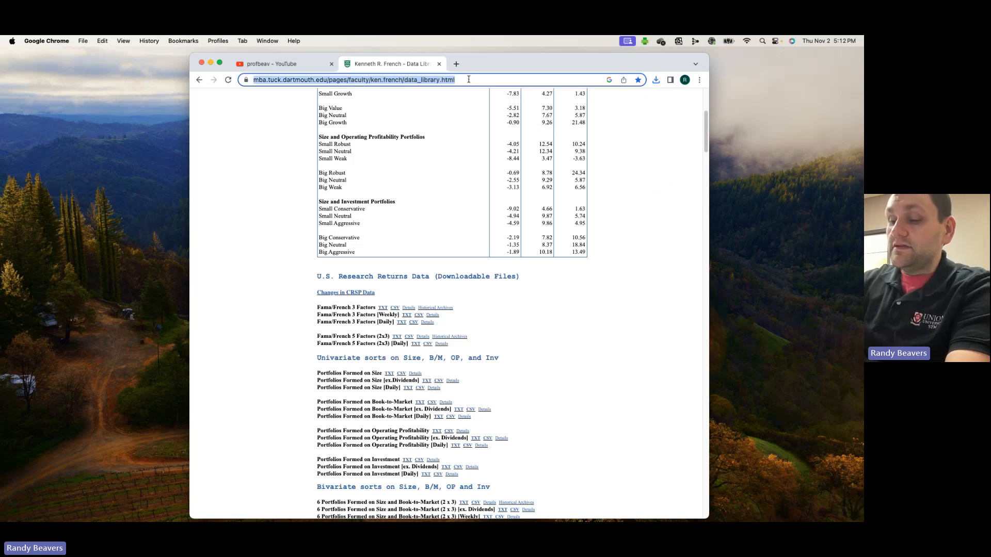
text(yahoofinance.com)
key(Return)
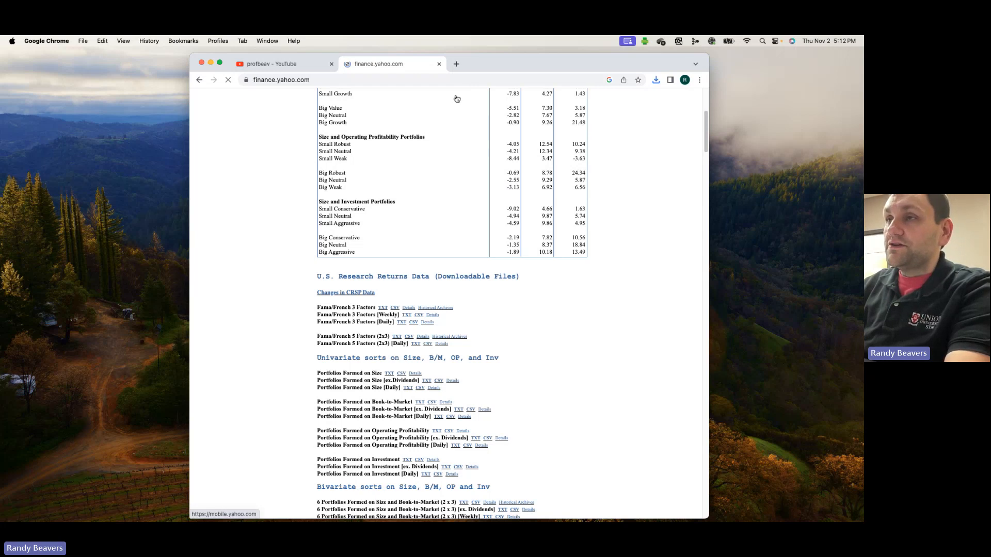
click(426, 114)
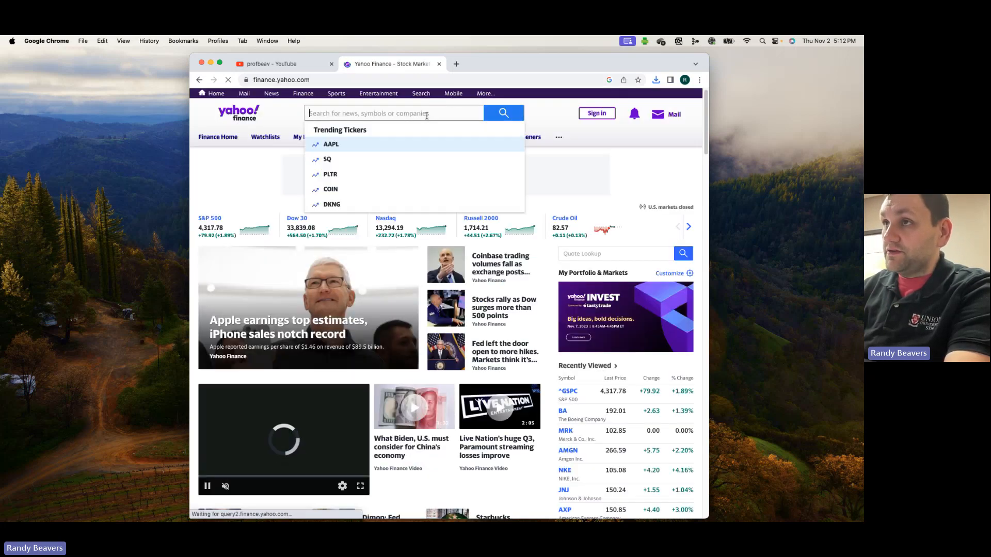
text(disney)
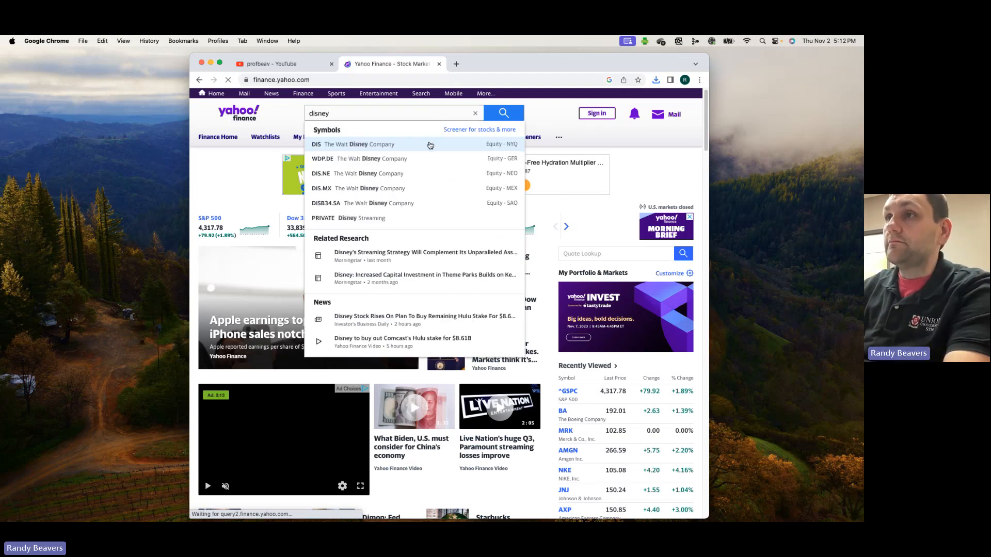
click(426, 141)
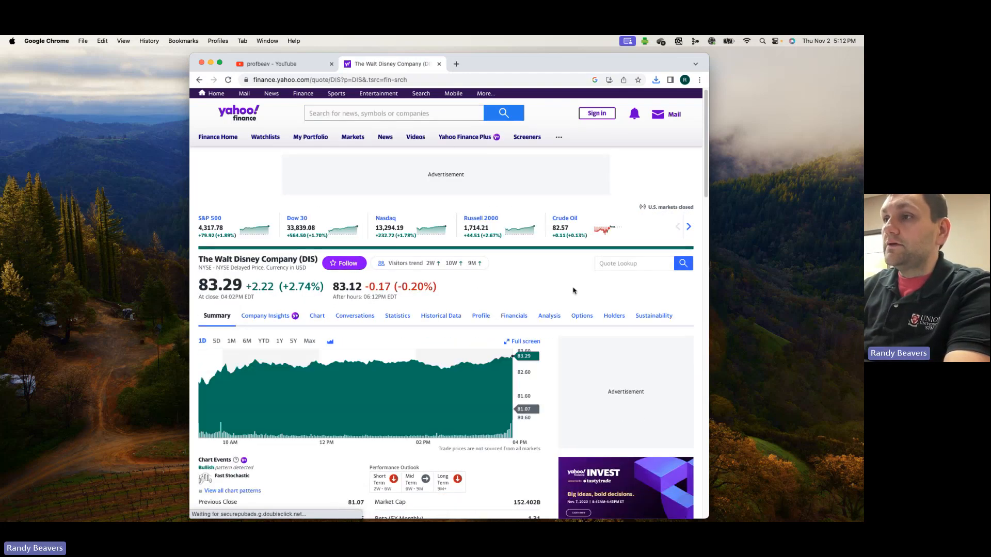
click(440, 316)
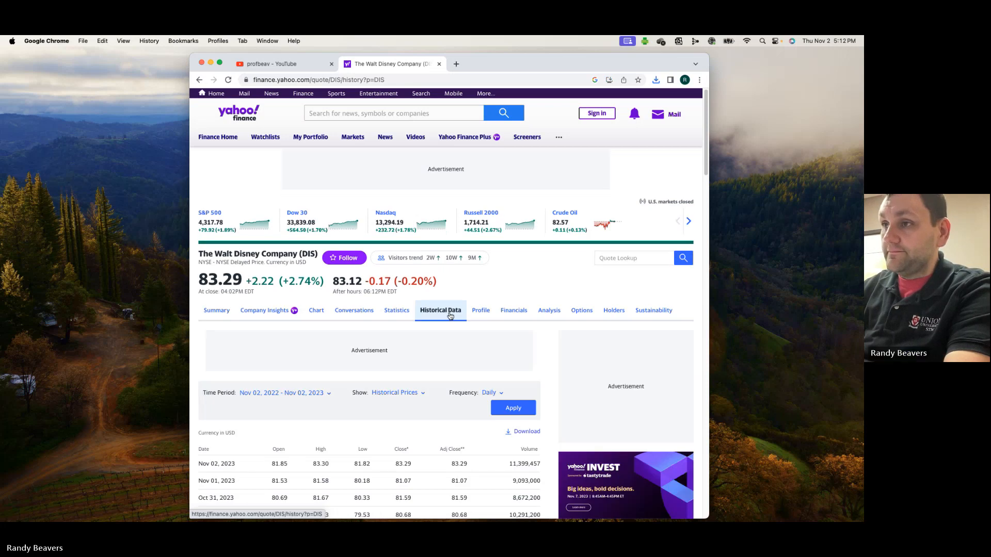
Set the time period of Disney's historical prices to the 5Y preset
click(327, 393)
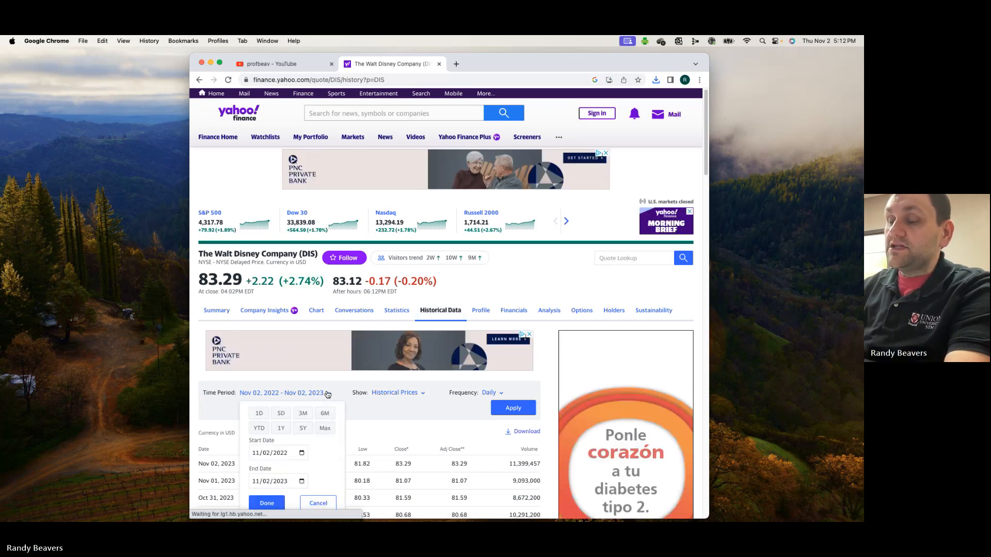
scroll(324, 359, down, 3)
click(303, 303)
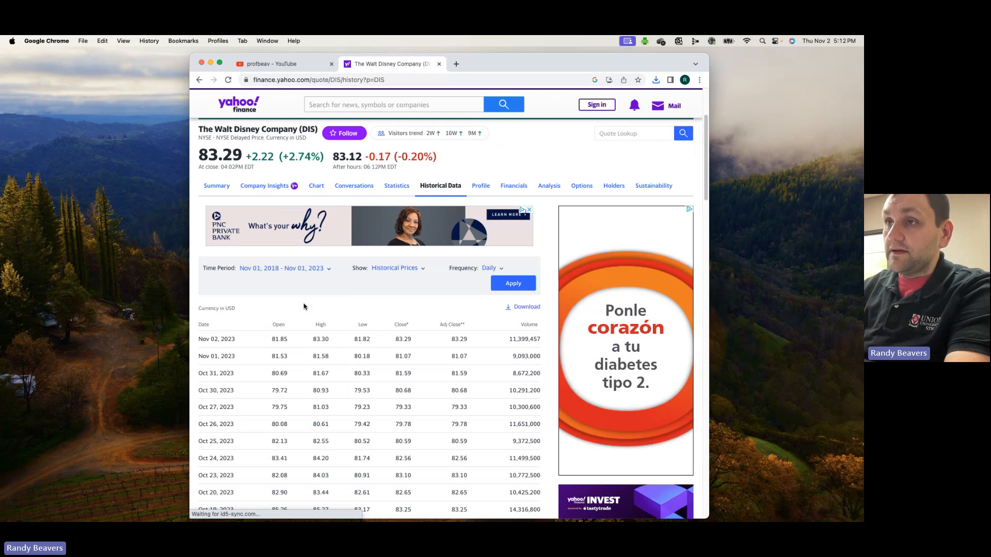
Set the historical price time period to start 12/31/2017 and end 12/31/2022
click(284, 268)
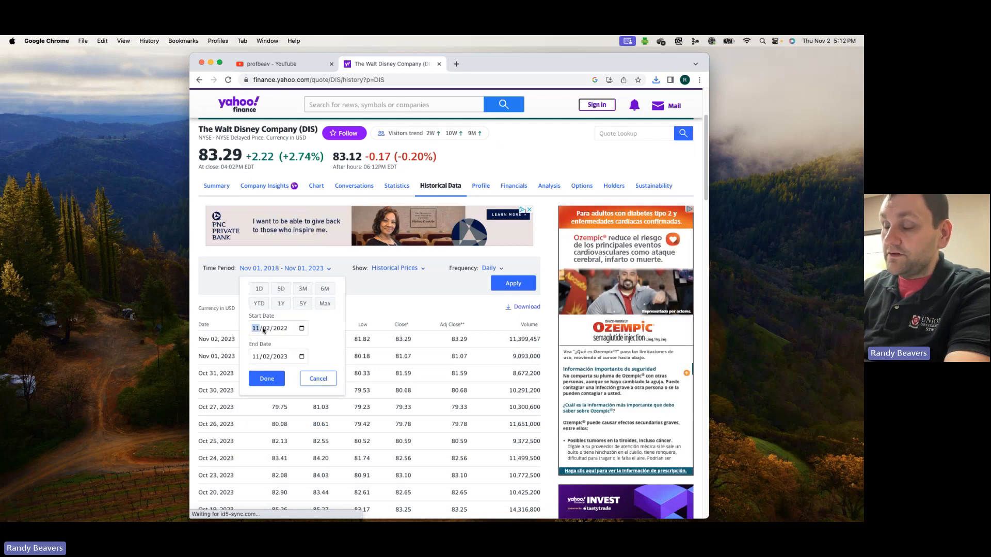
text(12/31/)
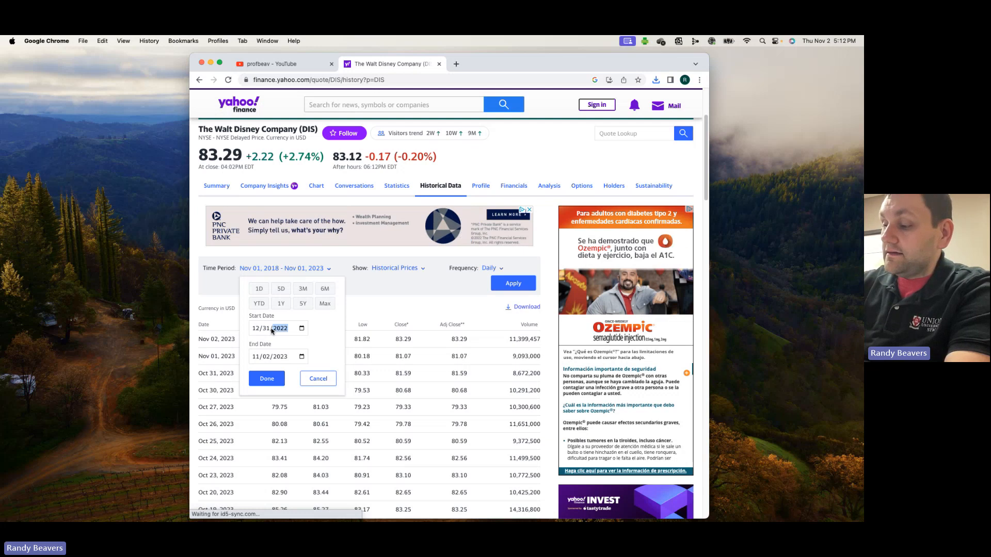
text(2017)
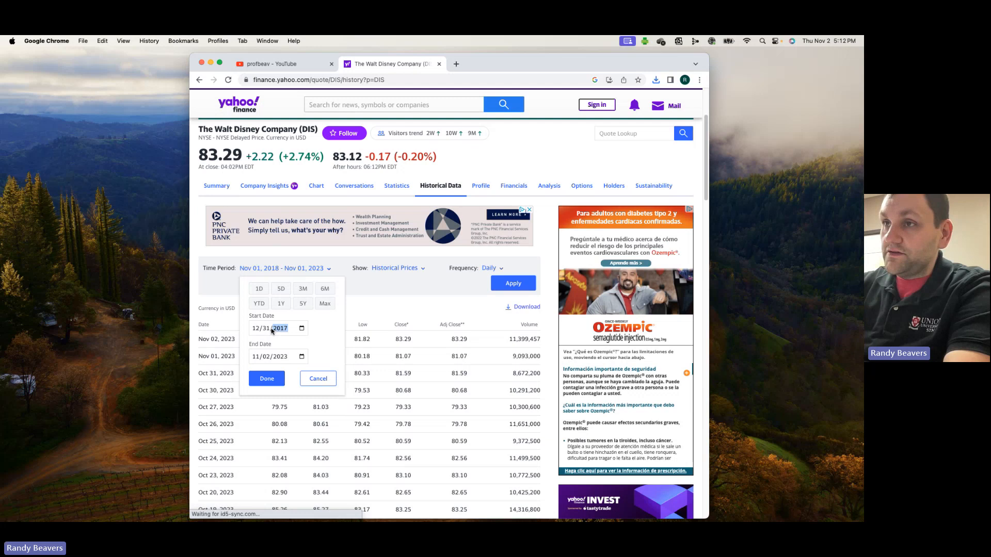
key(Tab)
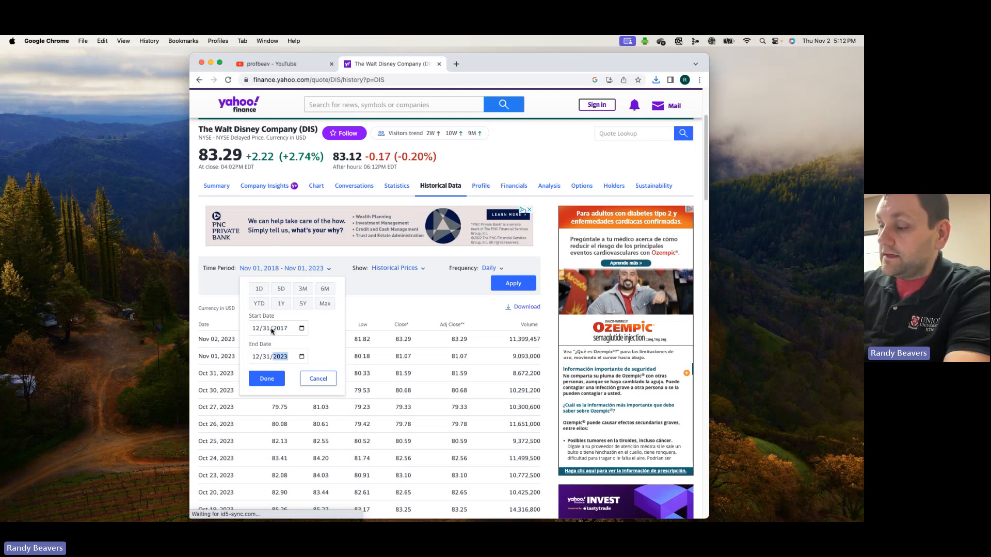
text(2022)
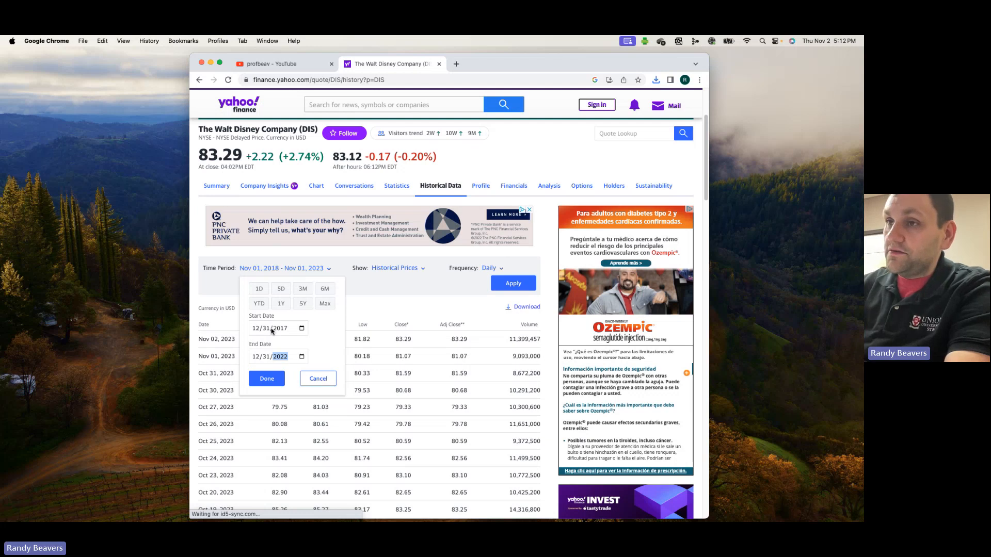
click(277, 380)
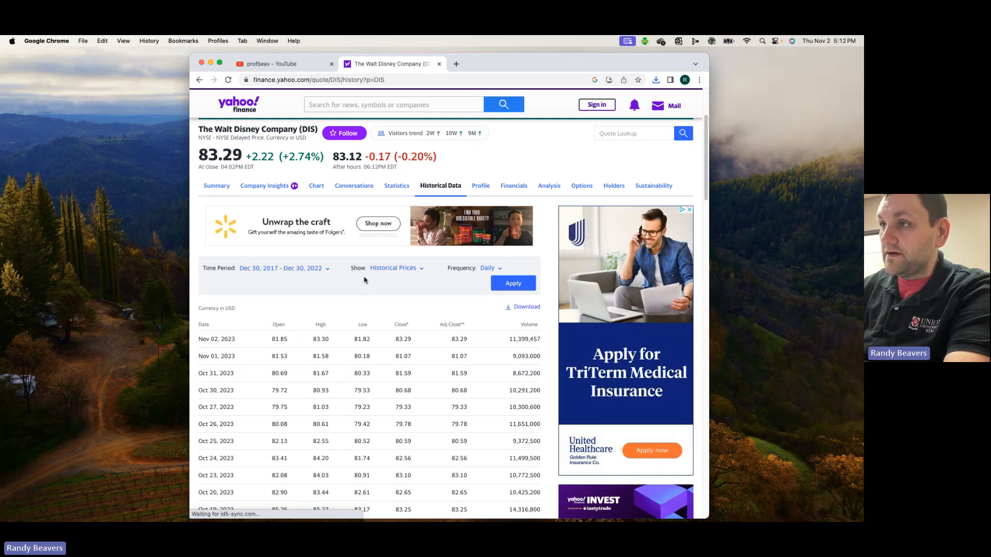
Apply a Monthly frequency to Disney's historical prices and download the resulting data
click(498, 268)
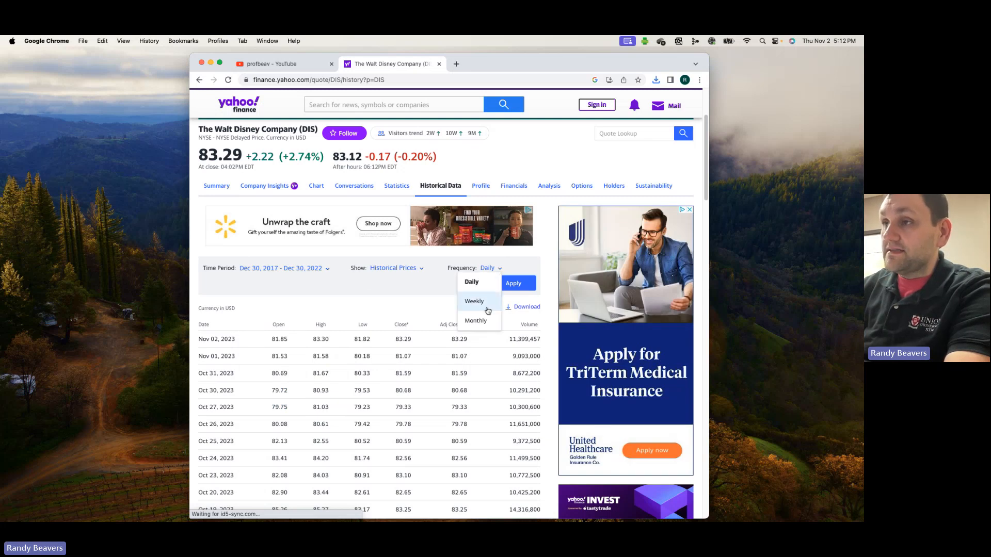
click(476, 320)
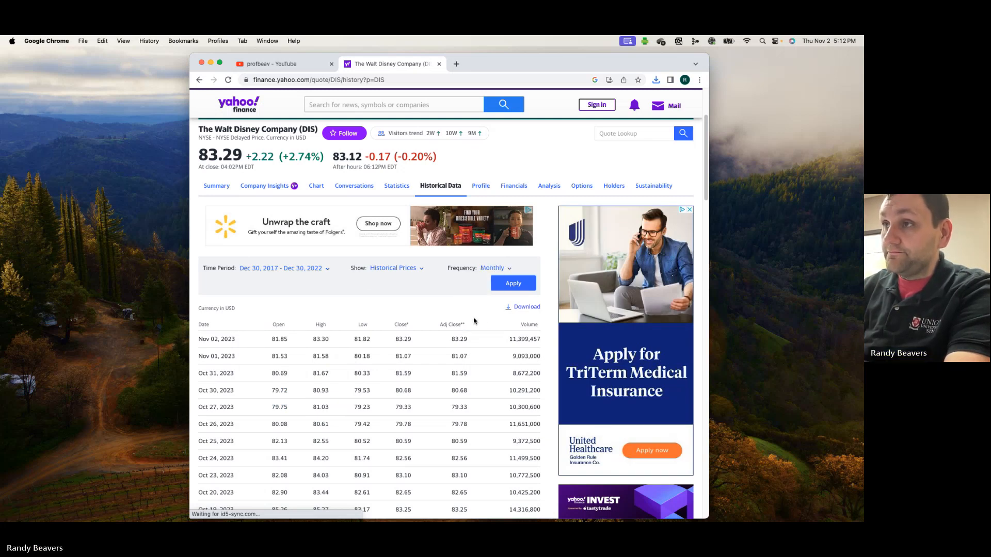
click(516, 285)
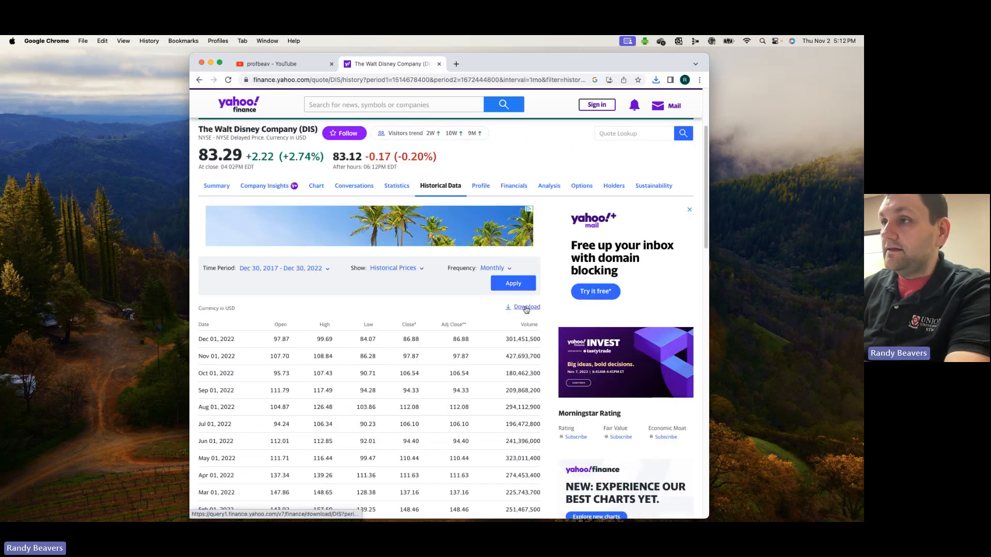
click(526, 308)
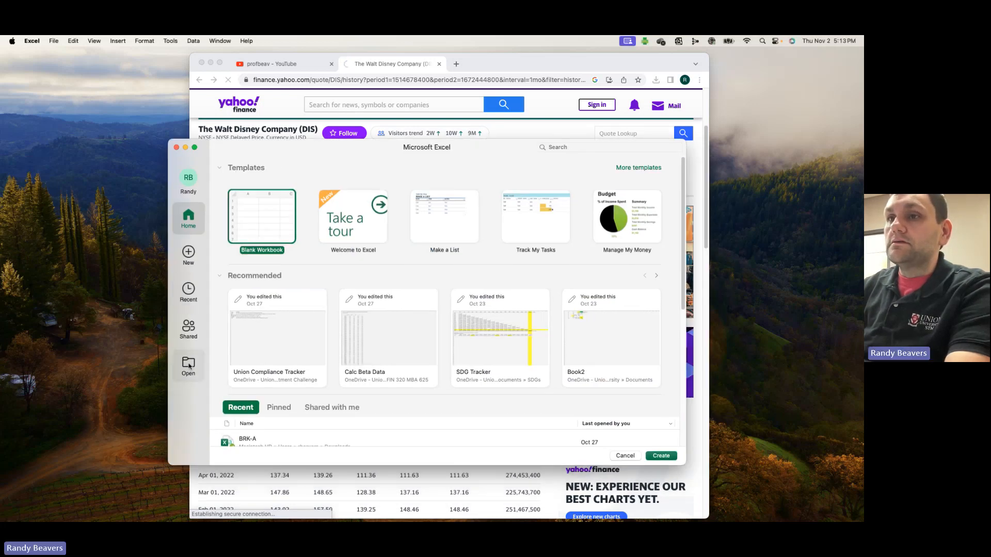
In Microsoft Excel, open DIS.csv from the Downloads folder on this Mac
click(189, 365)
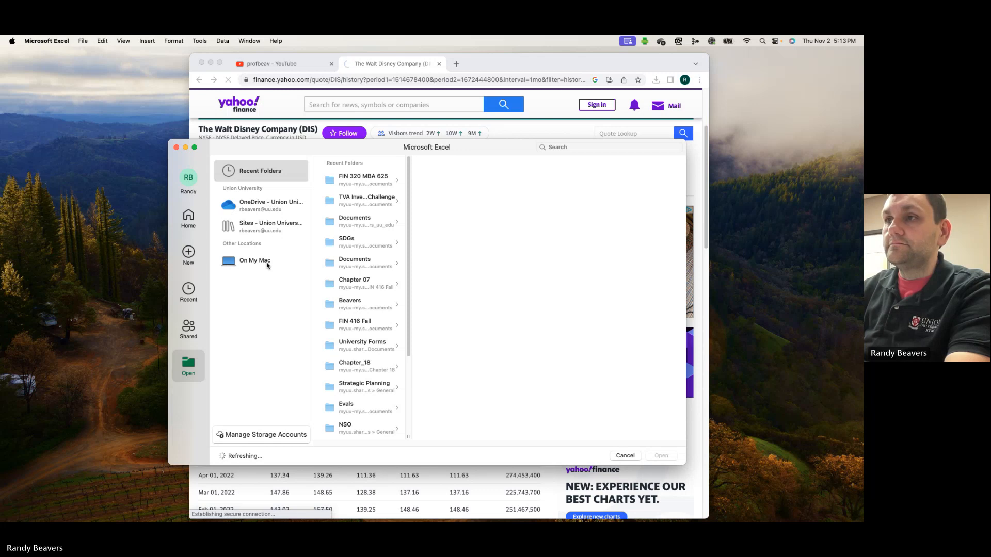
click(267, 262)
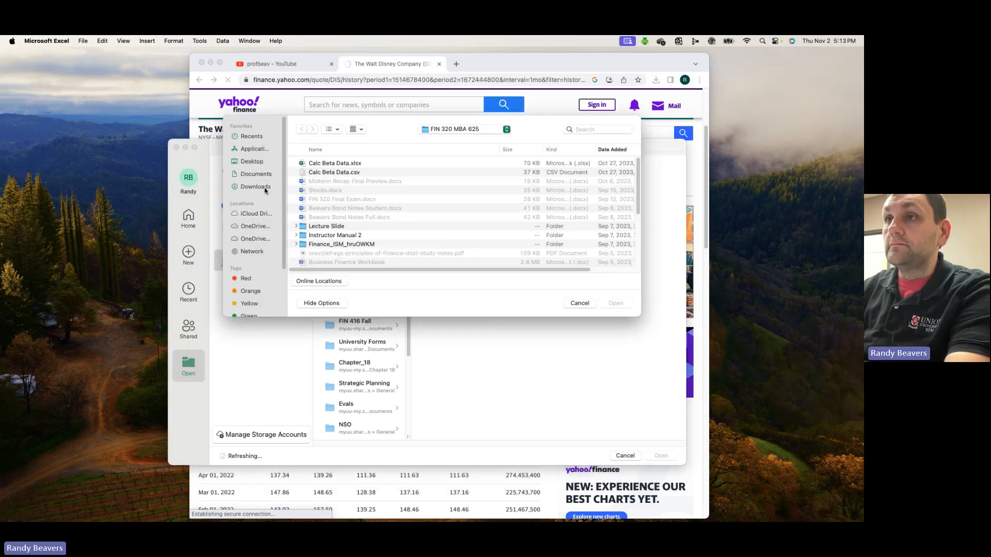
click(265, 189)
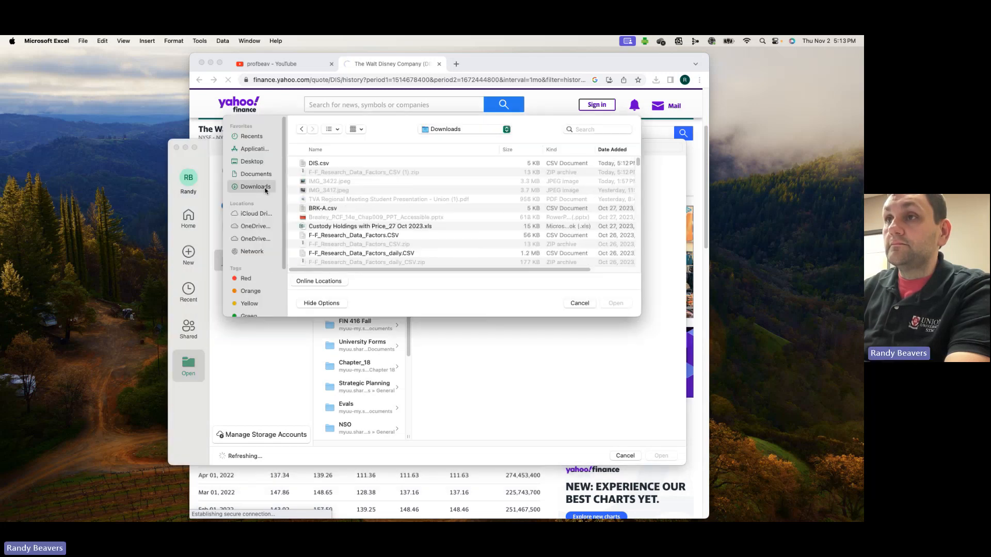
click(347, 164)
double_click(347, 163)
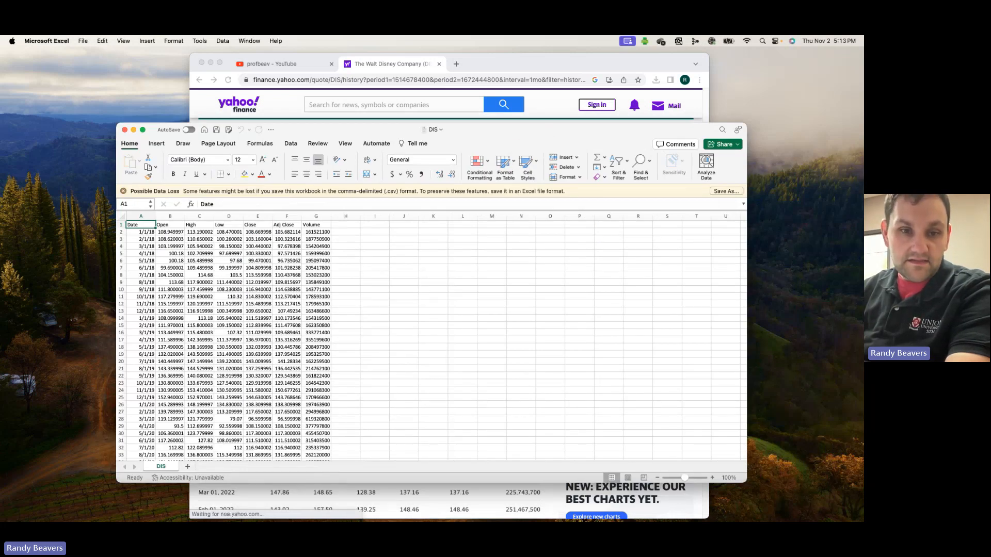
In Finder, extract F-F_Research_Data_Factors_CSV (1).zip in the Downloads folder
click(258, 510)
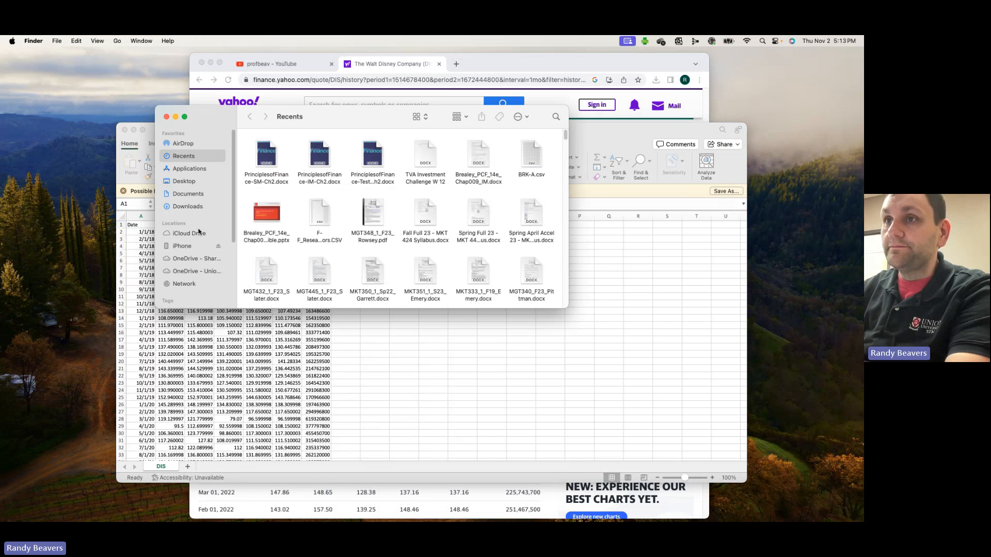
click(196, 181)
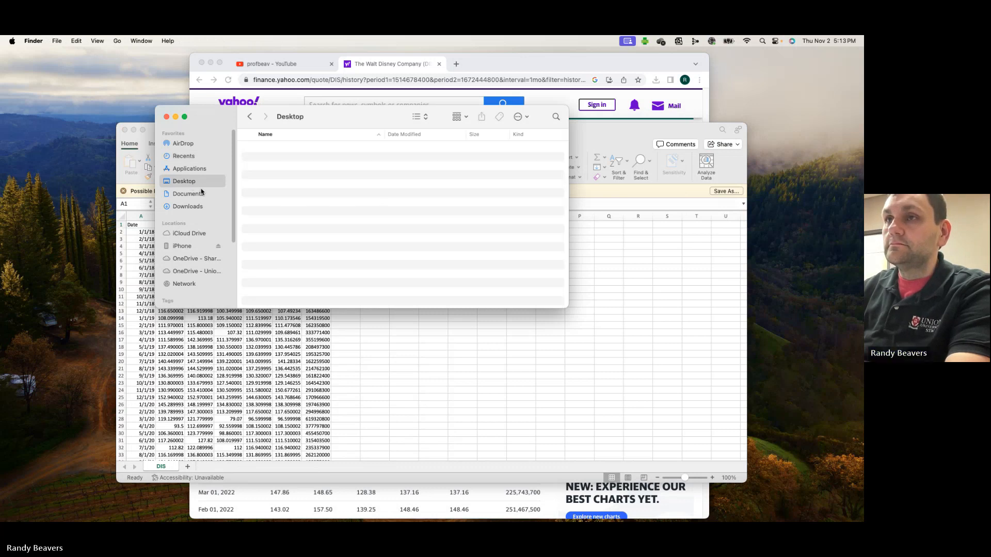
click(189, 206)
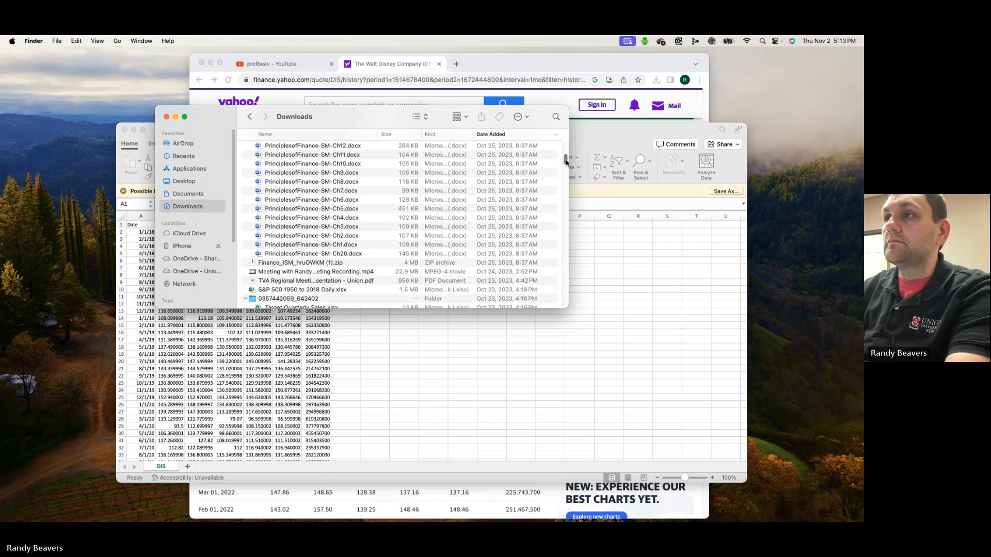
drag(566, 162, 566, 148)
click(275, 157)
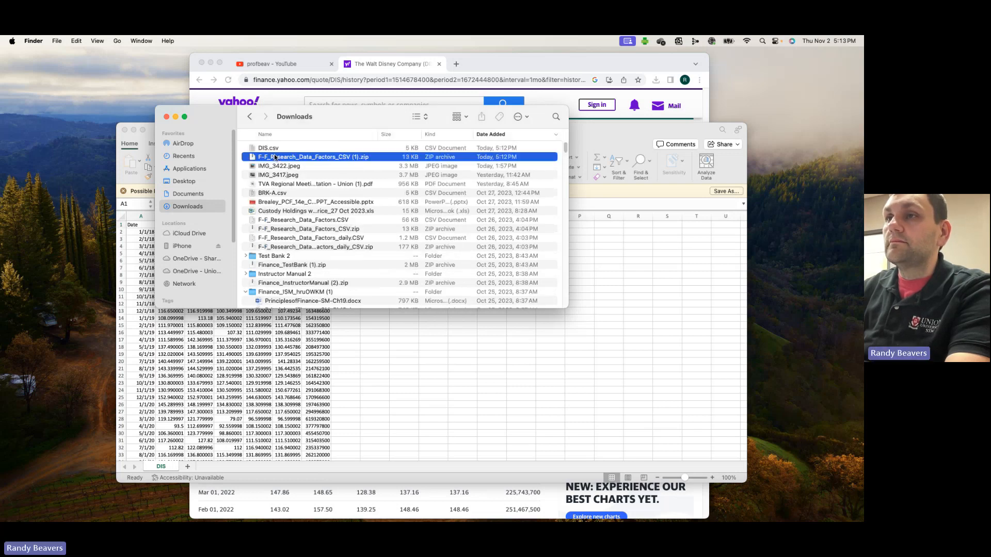
double_click(275, 156)
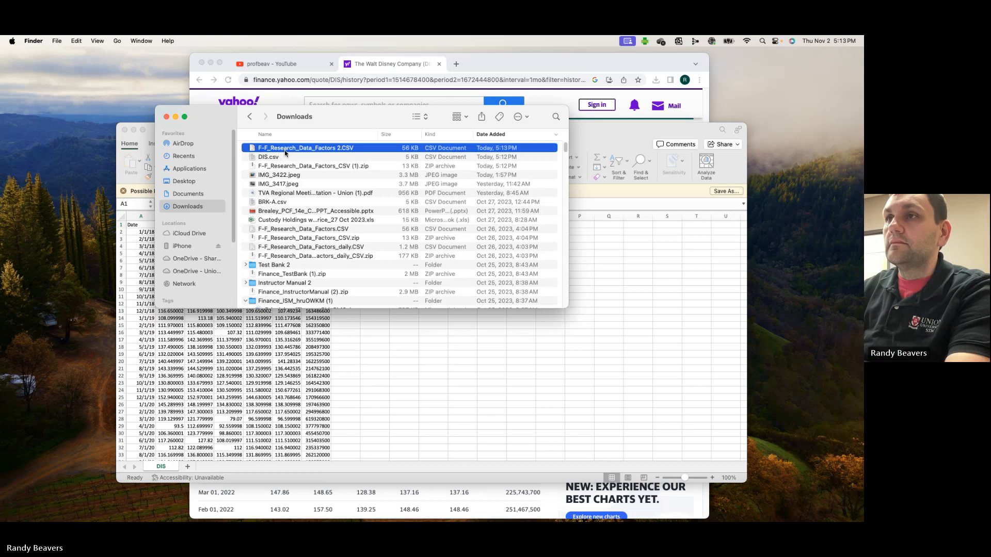
click(286, 149)
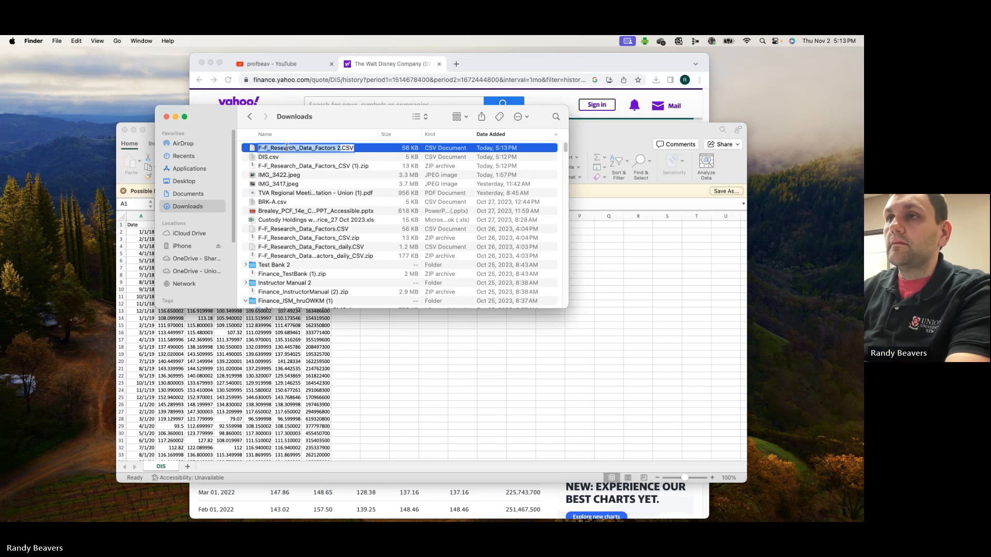
click(374, 150)
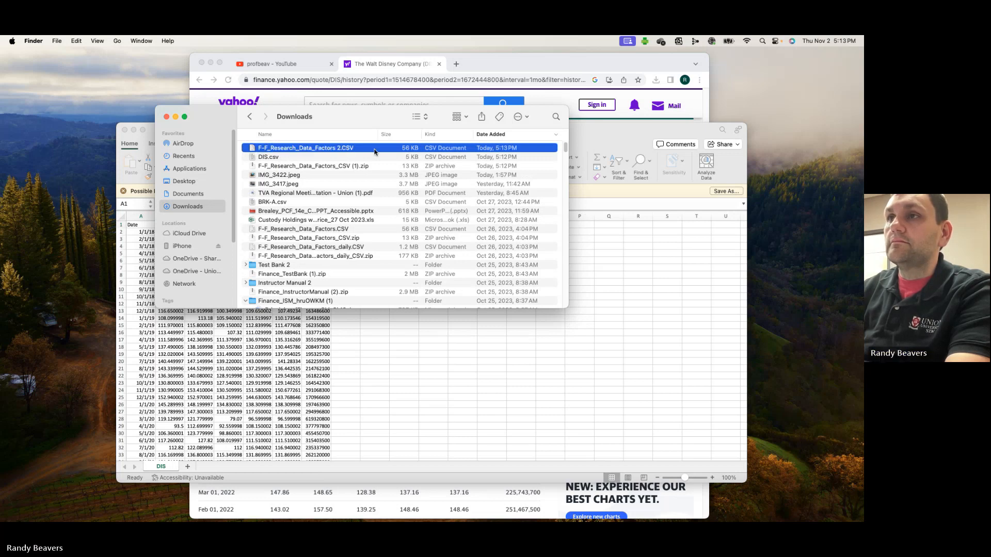
double_click(379, 146)
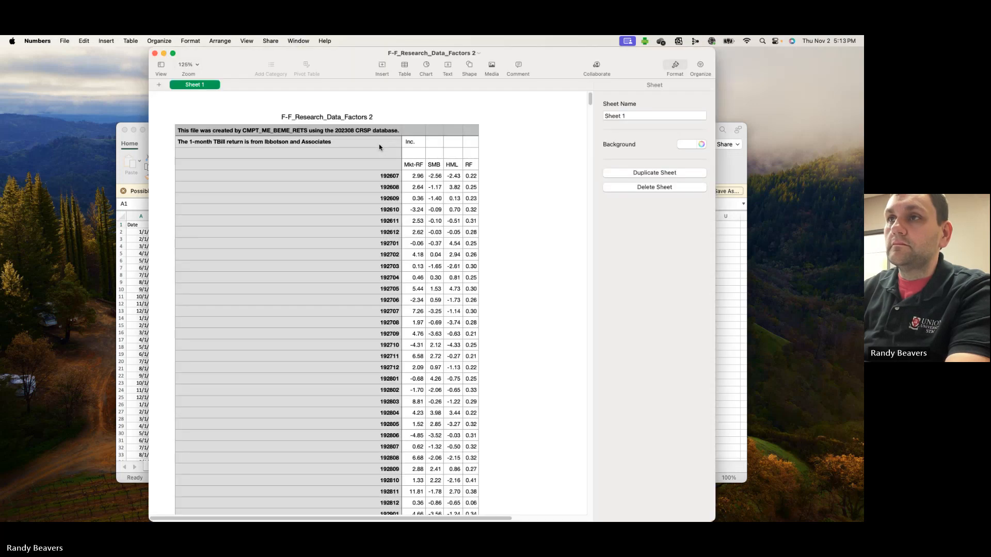
click(155, 54)
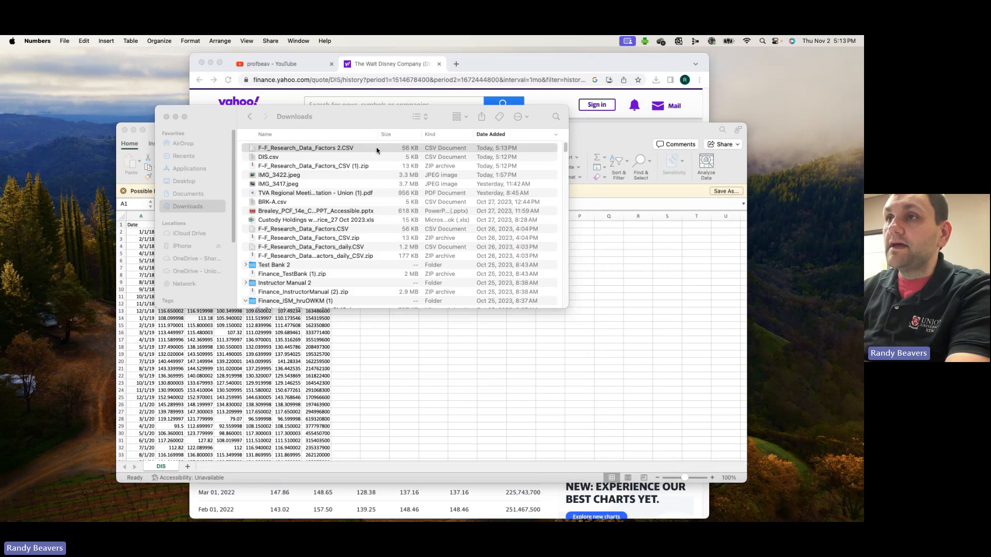
Open F-F_Research_Data_Factors 2.CSV with Microsoft Excel and close the Downloads window
right_click(376, 148)
mouse_move(384, 166)
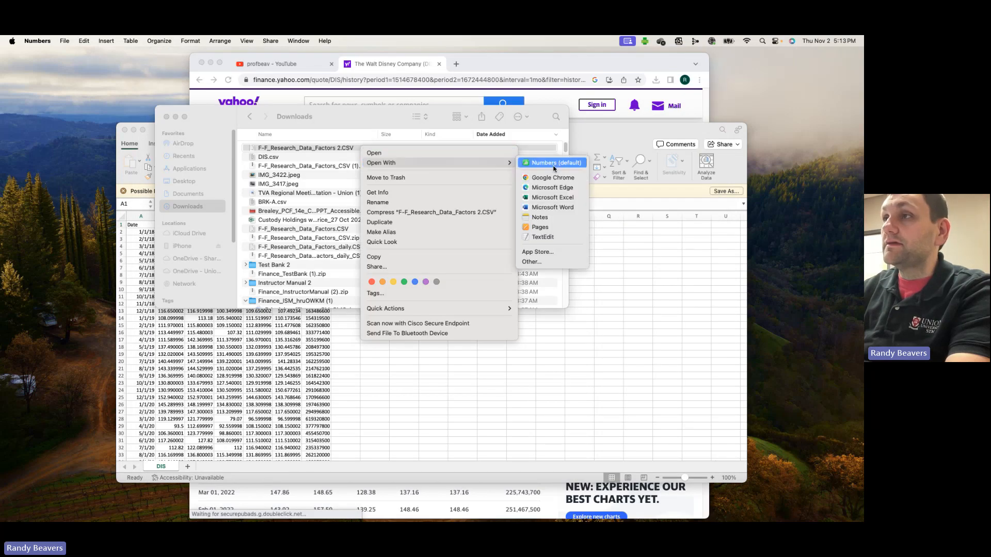
click(548, 197)
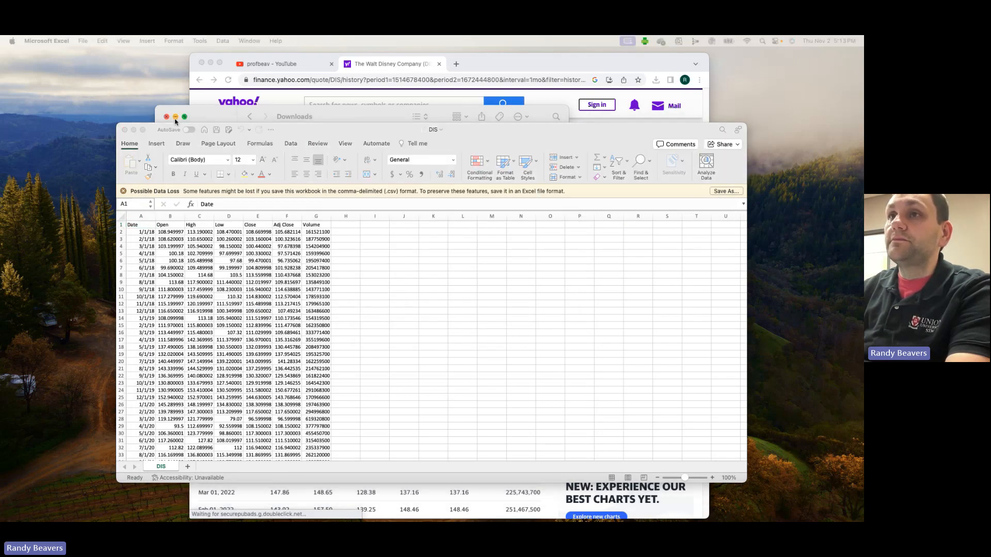
click(166, 117)
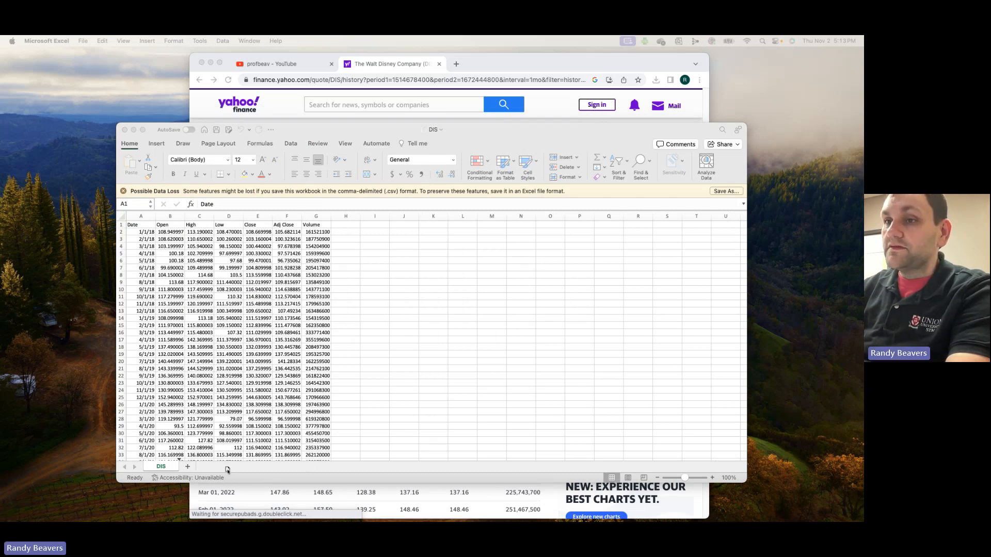
Move the F-F_Research_Data_Factors 2 sheet into the DIS workbook, after the DIS sheet, and check both sheets
drag(193, 463, 192, 462)
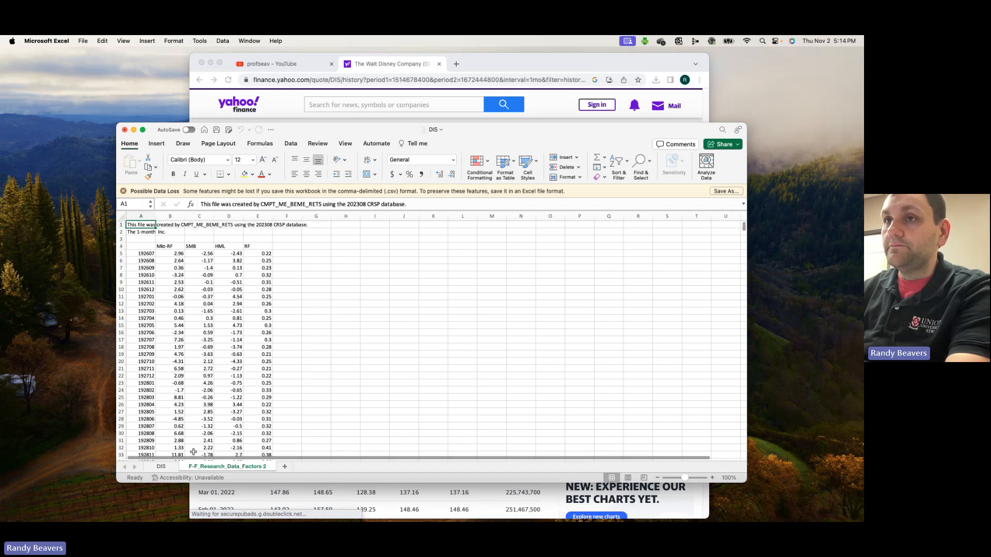
click(172, 255)
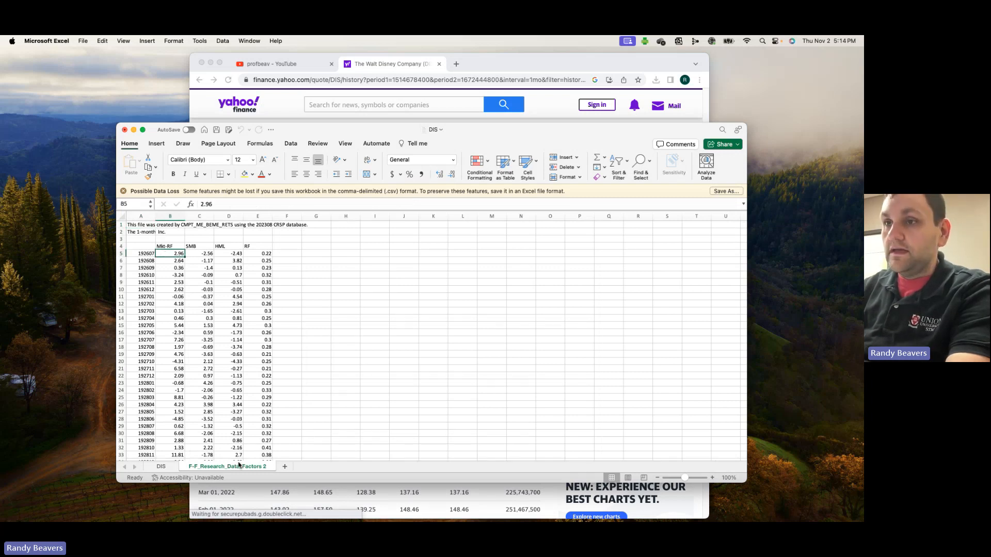
click(161, 467)
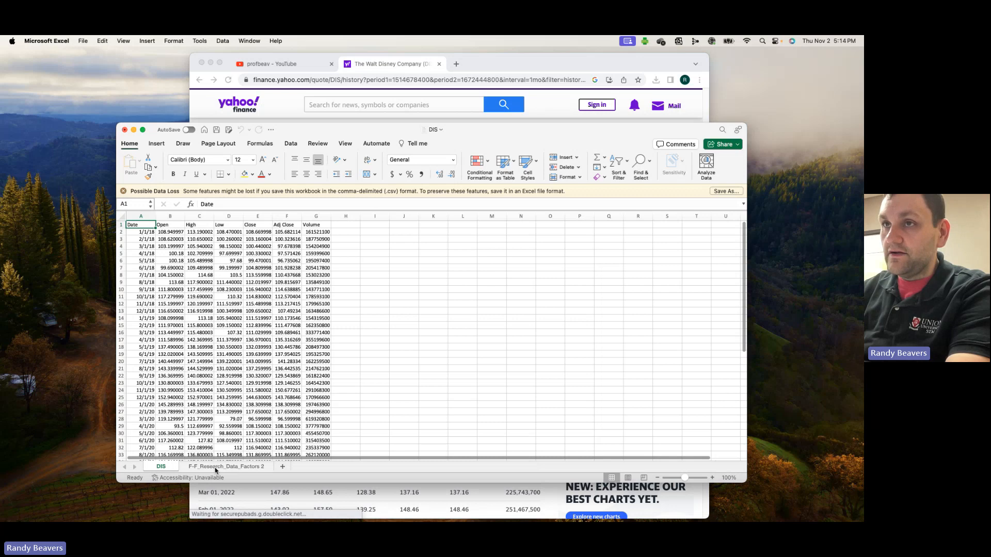
click(216, 467)
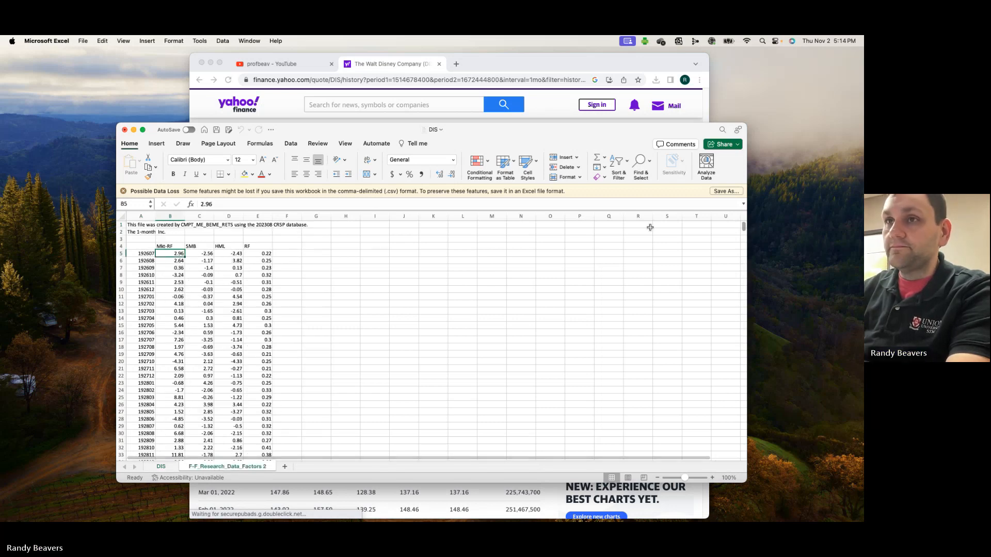
Try to copy the entire factor rows for 201801 through 202212 and paste them at H2 of the DIS sheet
drag(123, 254, 131, 399)
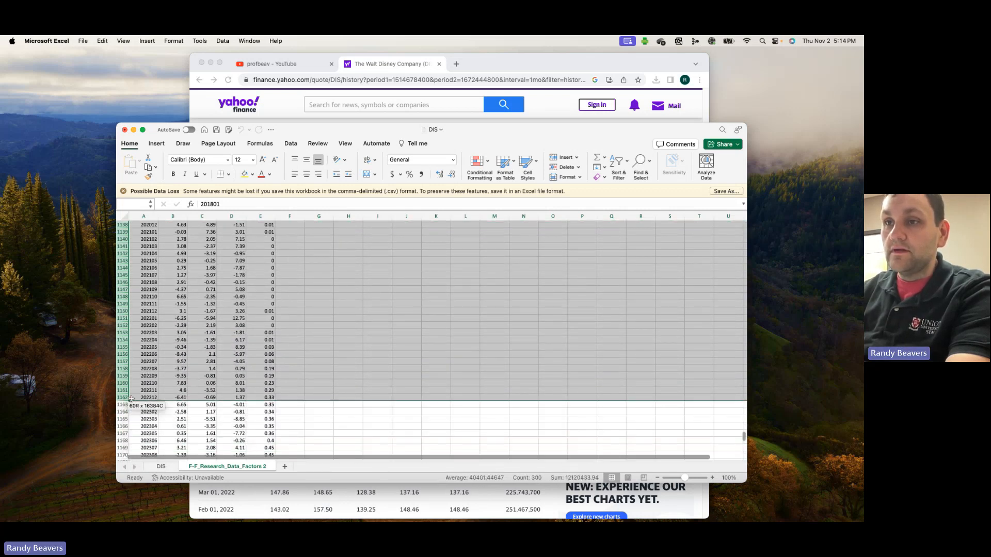
right_click(181, 370)
click(206, 387)
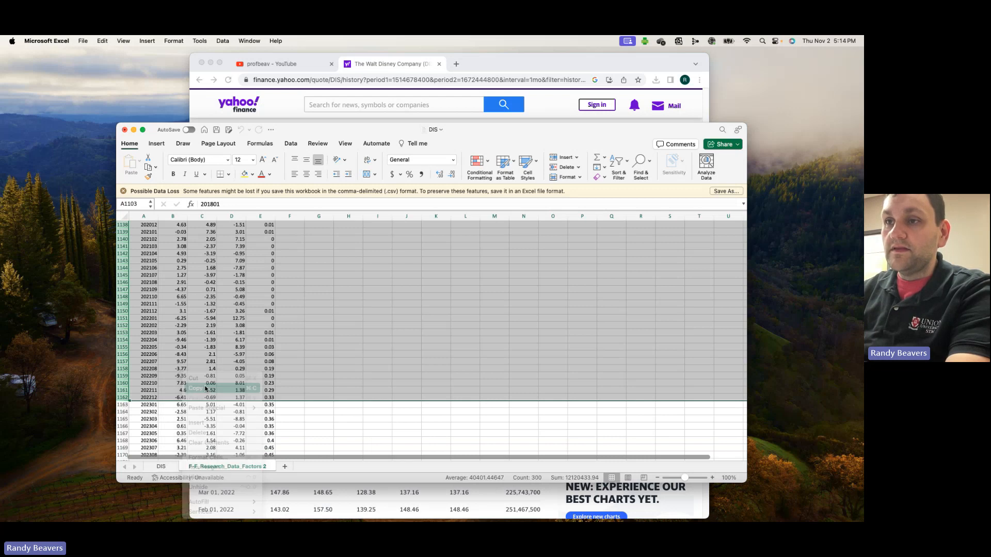
click(161, 467)
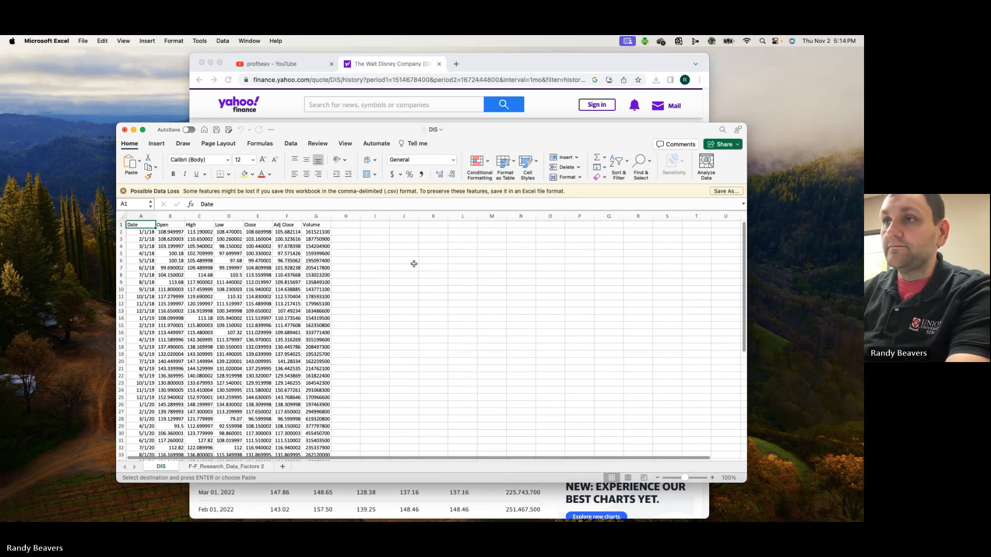
click(353, 232)
right_click(353, 234)
click(379, 259)
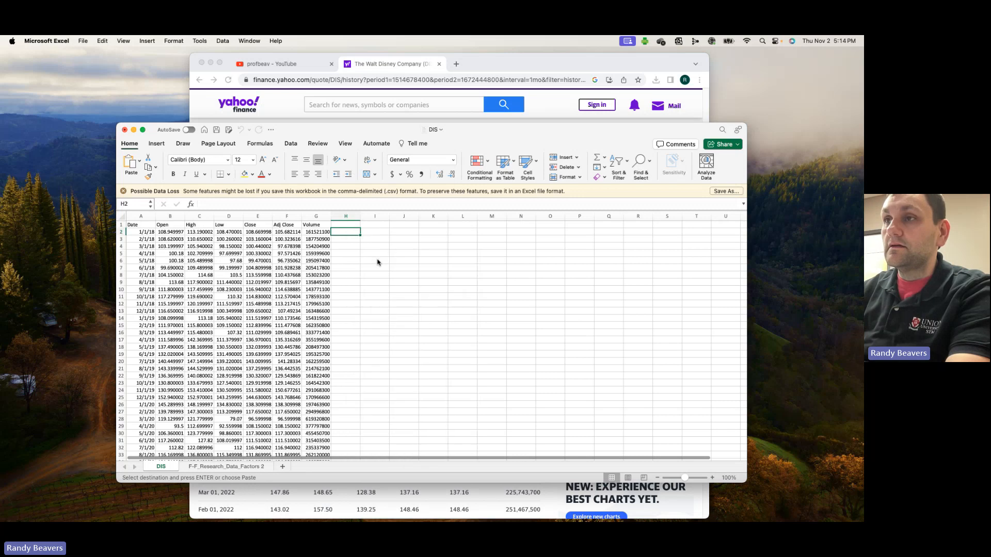
click(405, 247)
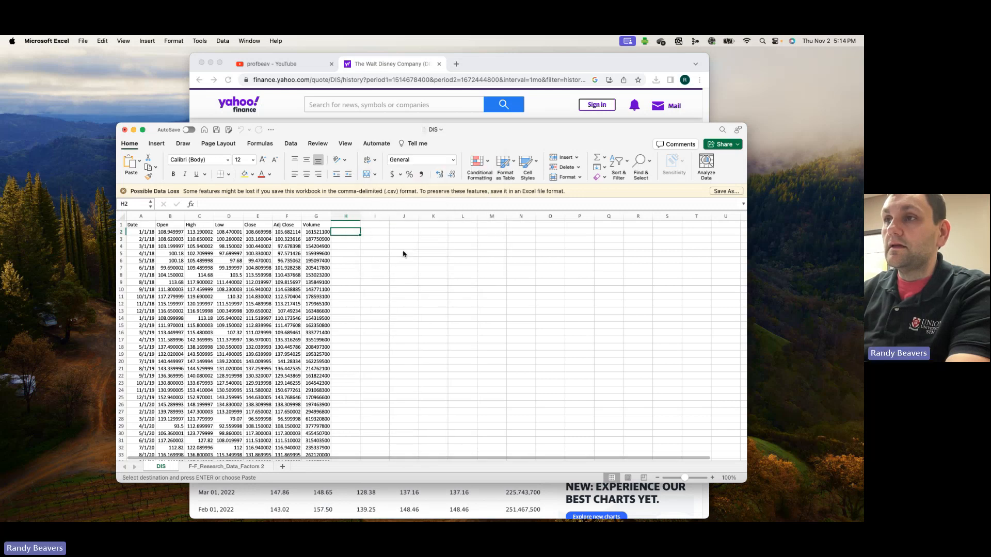
key(super+v)
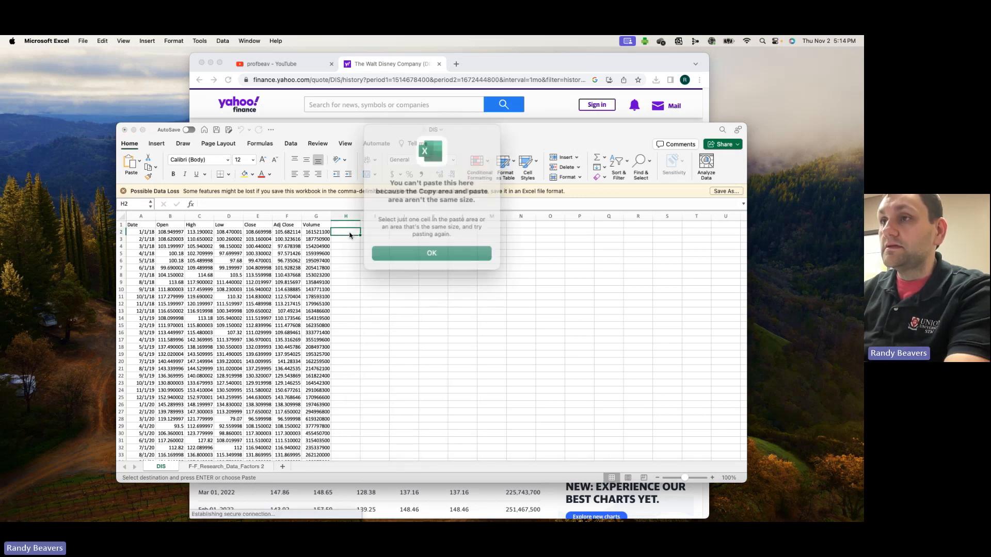
click(433, 247)
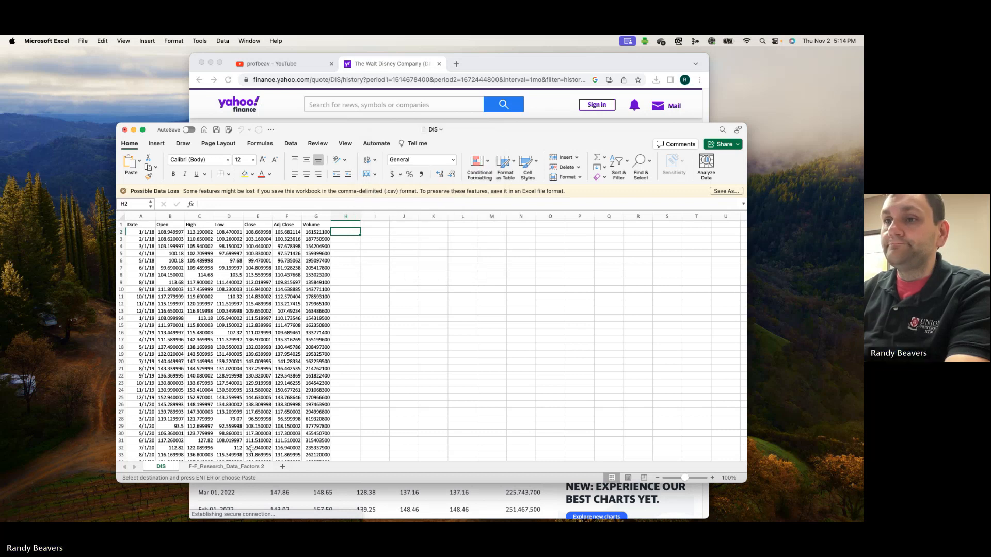
Copy only the date and factor cells (columns A to E) for 201801 through 202212 and paste them at H2 of the DIS sheet
click(226, 466)
drag(149, 340, 267, 402)
scroll(268, 402, up, 5)
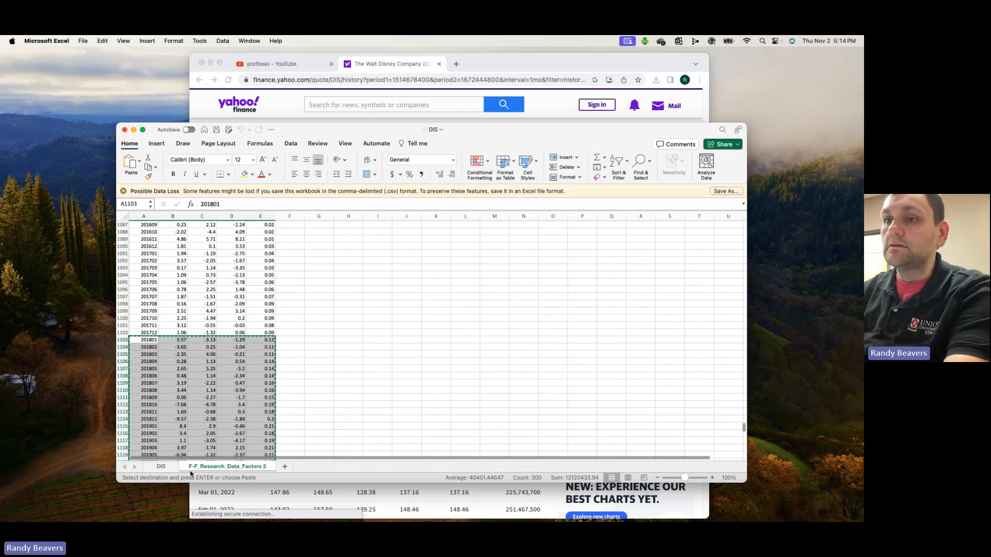
click(161, 467)
key(super+v)
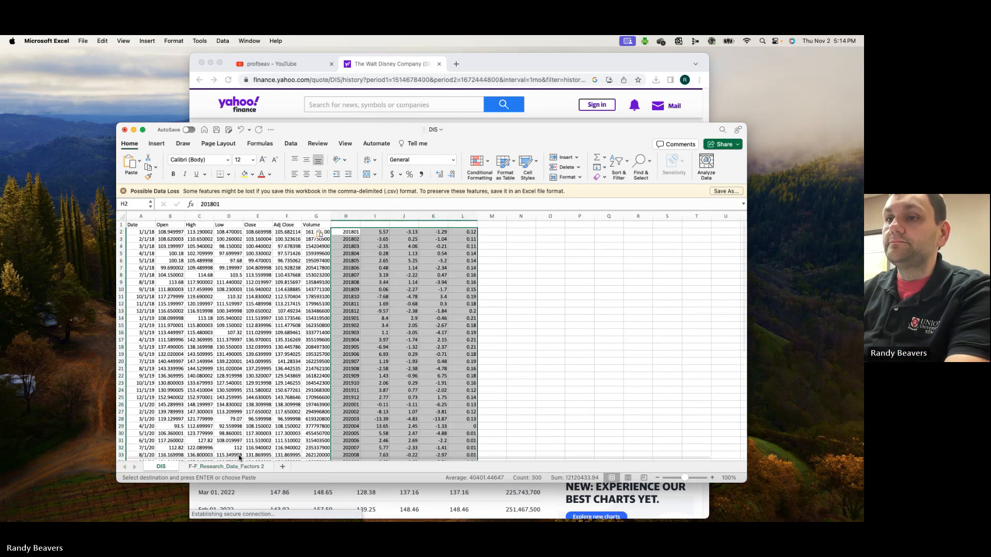
Copy the Mkt-RF, SMB, HML and RF headers from the factors sheet into the DIS sheet starting at I1
click(235, 465)
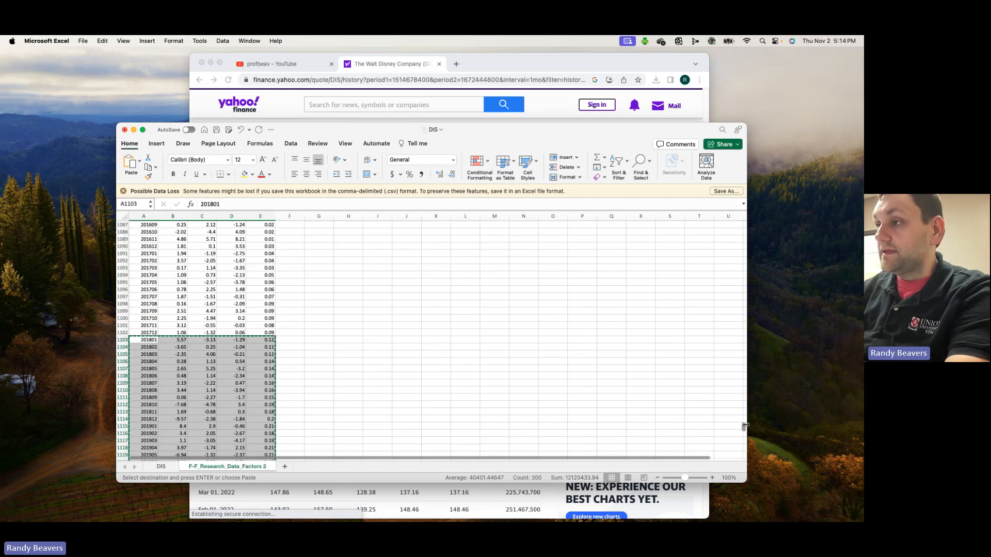
drag(743, 428, 737, 208)
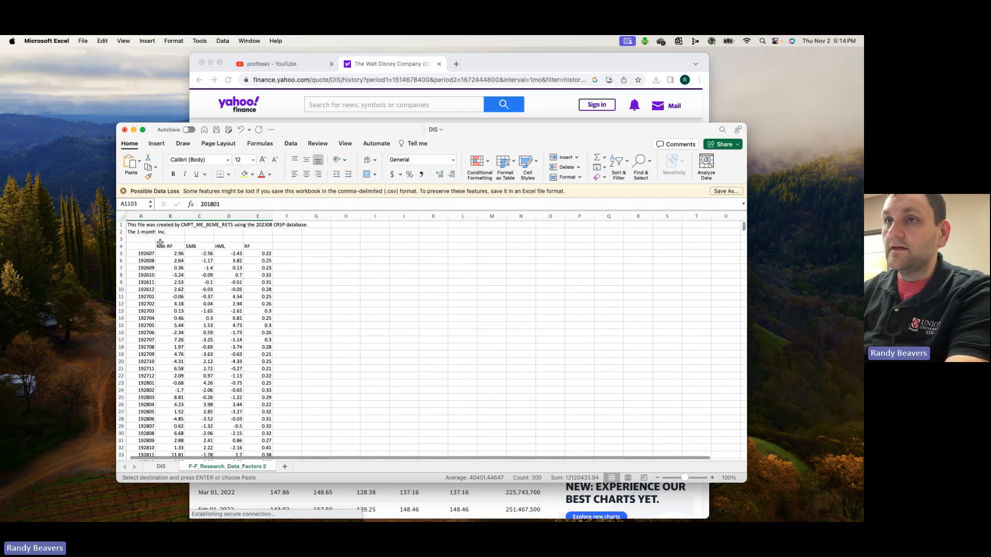
drag(166, 245, 260, 247)
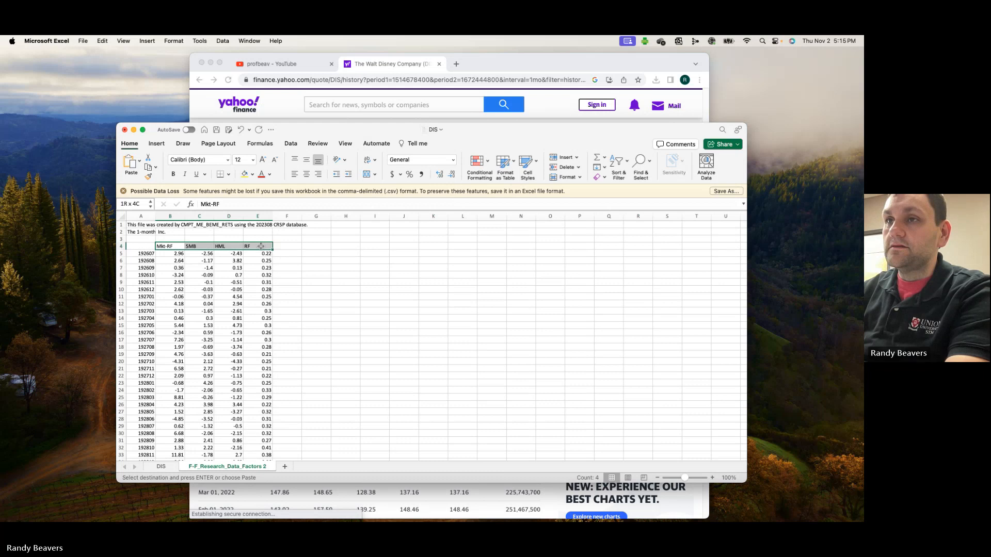
key(super+c)
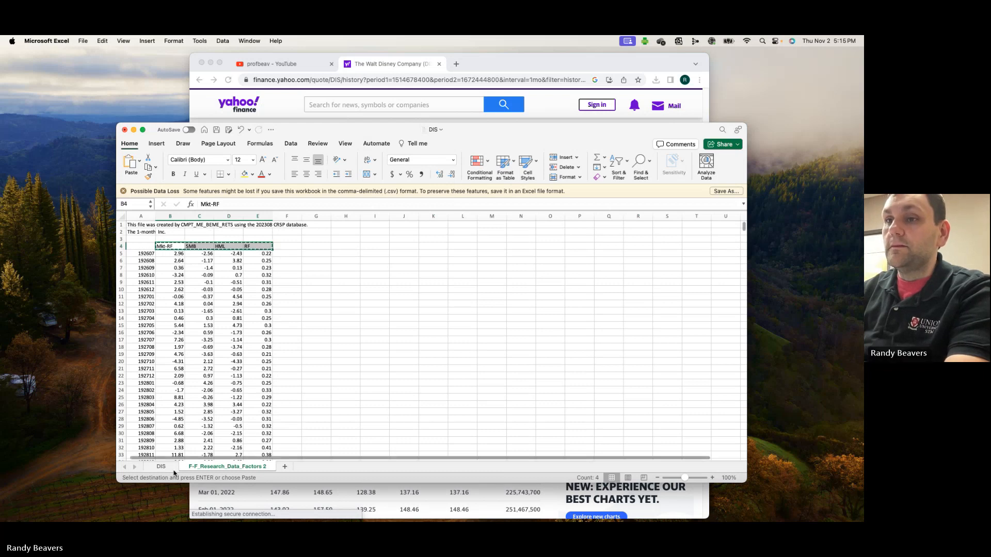
click(163, 467)
click(378, 223)
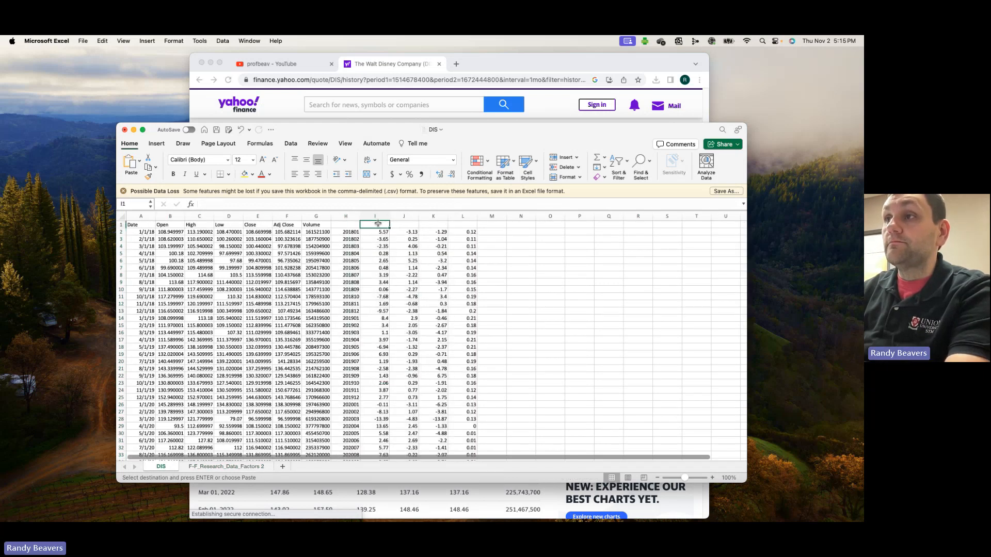
key(super+v)
Delete the Open, High, Low, Close and Volume columns and the pasted year-month column from the DIS sheet
right_click(337, 214)
click(318, 217)
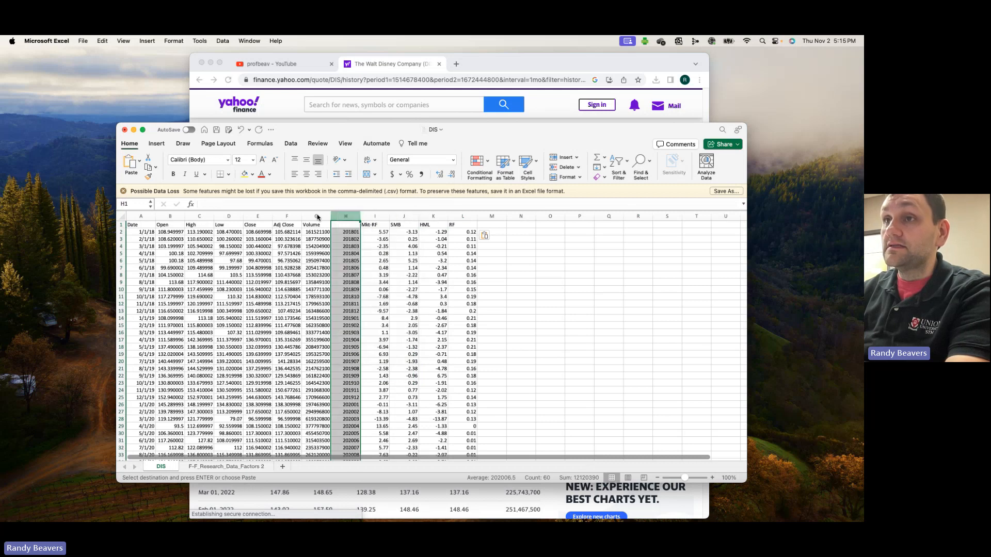
drag(169, 215, 264, 216)
right_click(255, 232)
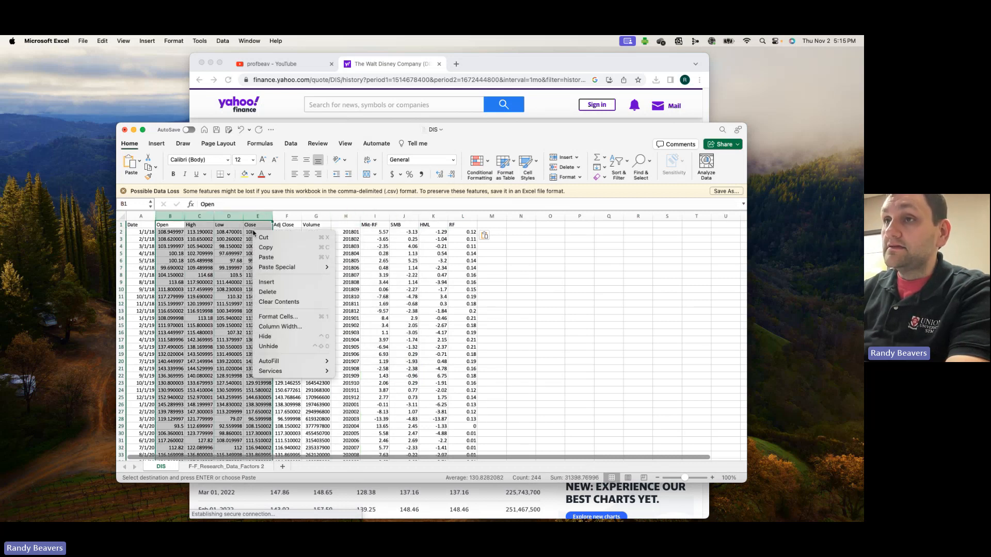
click(289, 292)
drag(199, 217, 229, 217)
right_click(231, 241)
click(269, 303)
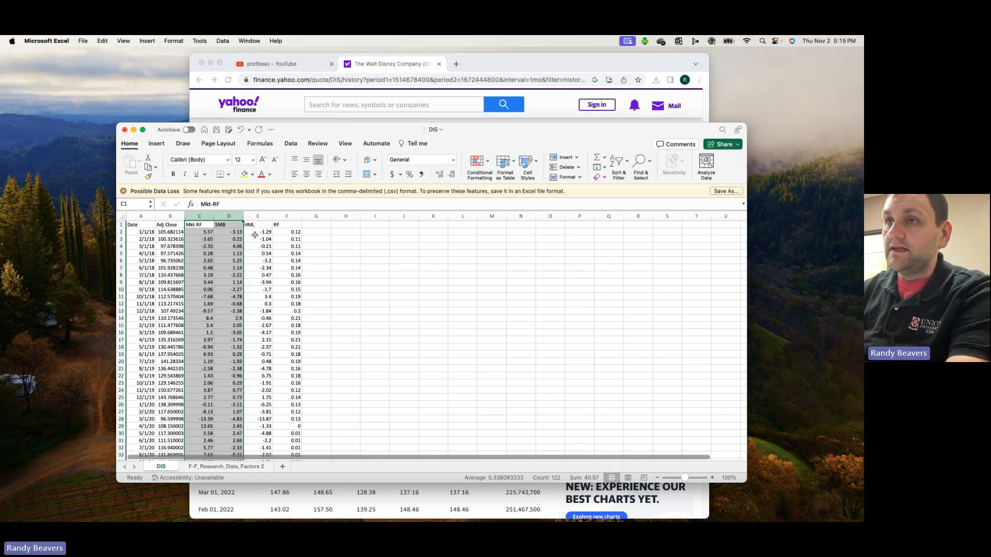
Delete the SMB and HML columns from the DIS sheet
click(233, 215)
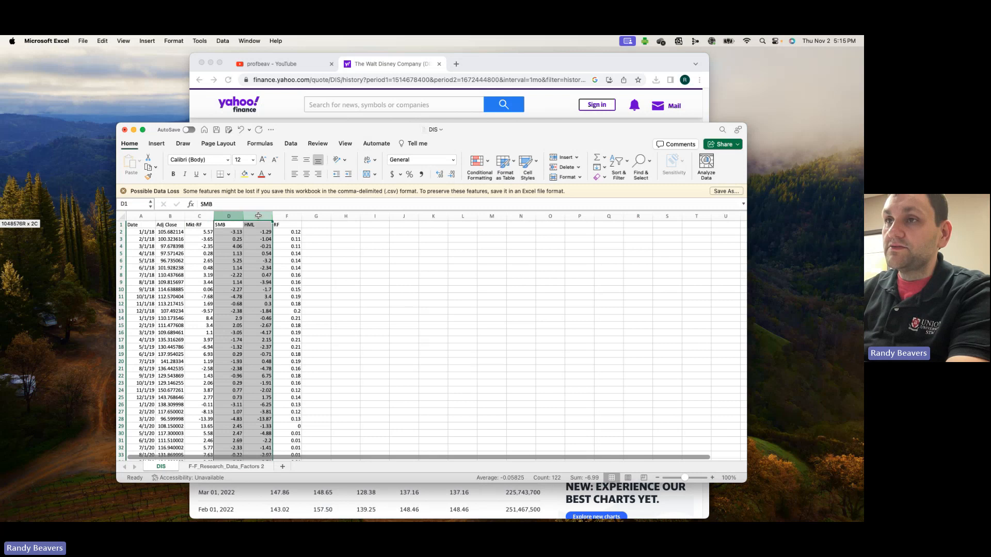
drag(258, 216, 258, 217)
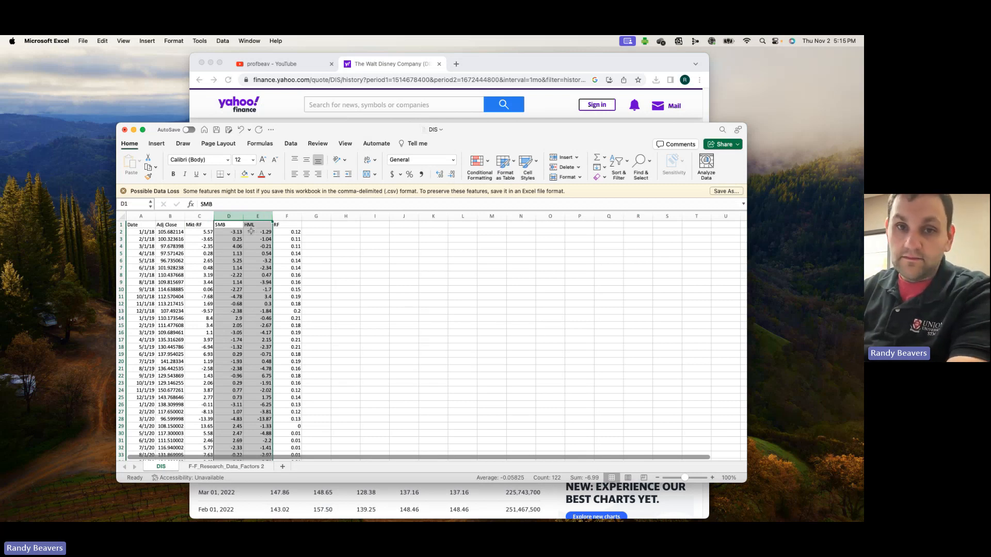
right_click(248, 231)
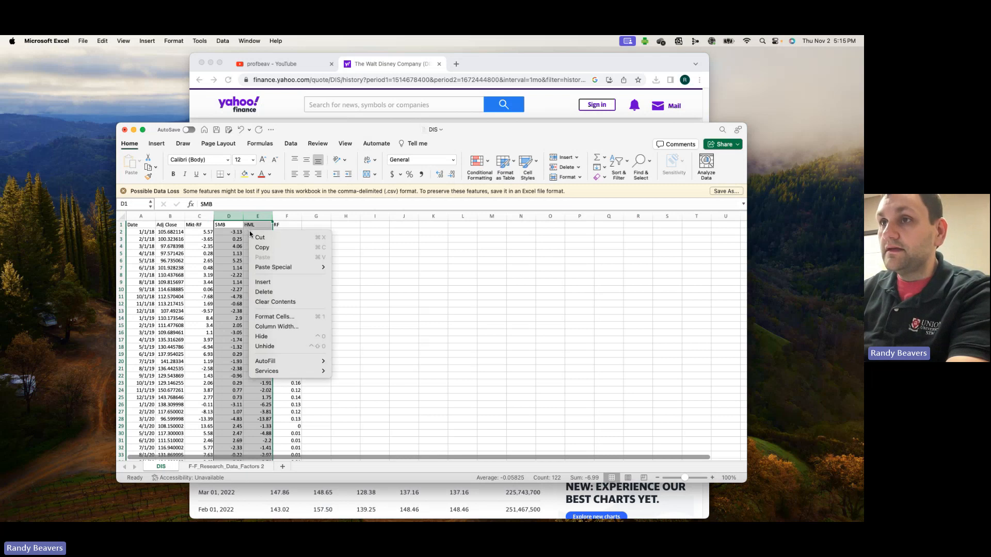
click(279, 293)
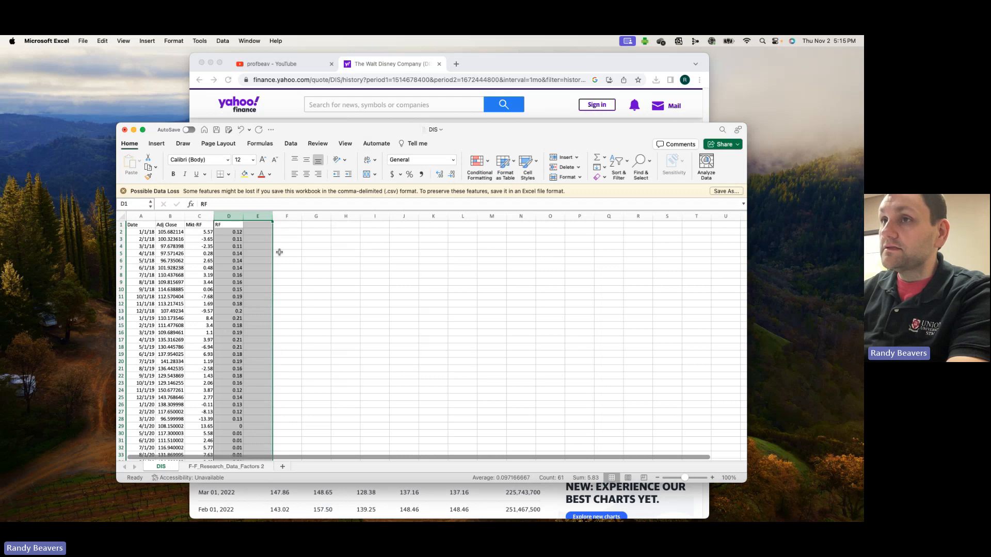
Enter the header "Dis Ret" in cell E1, beside the RF column
click(257, 225)
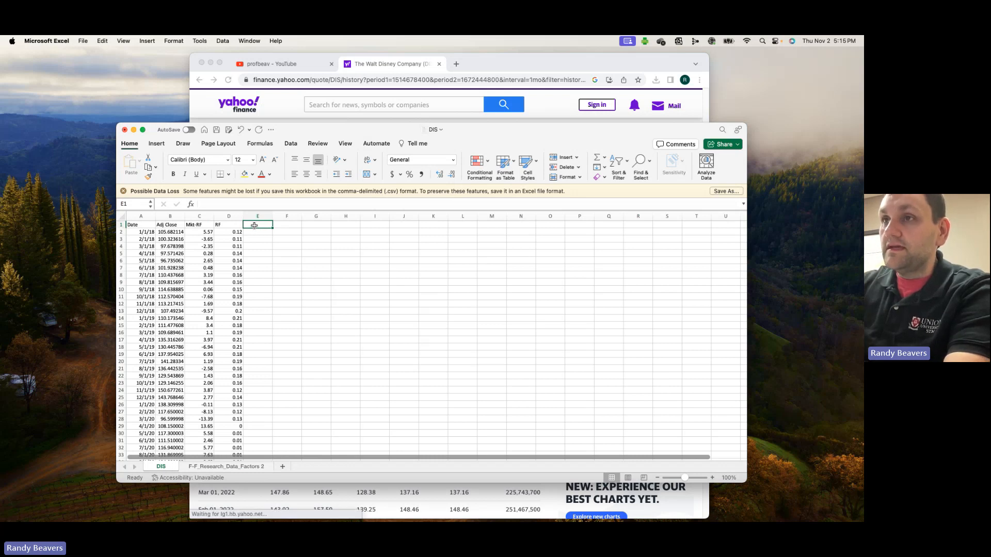
text(Dis Ret)
key(Return)
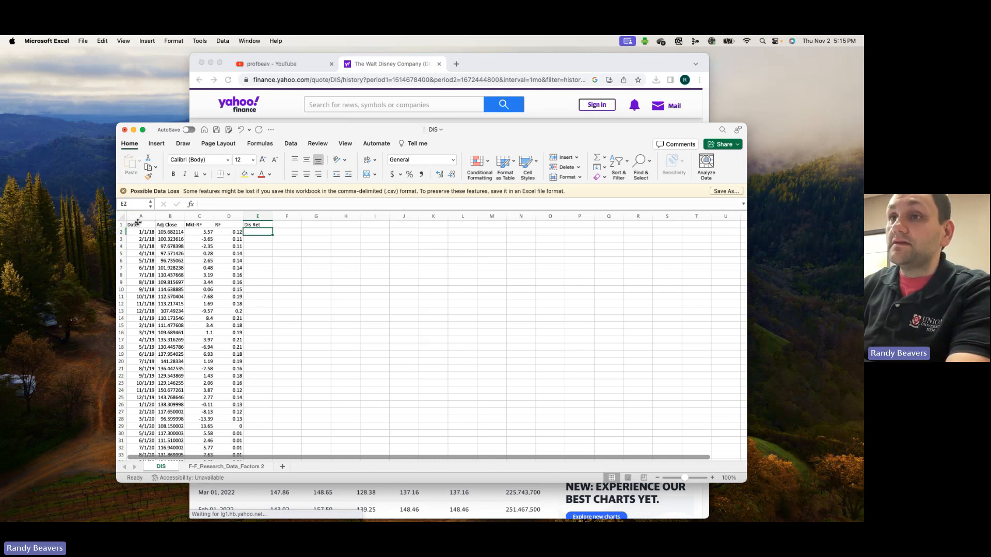
Extend the header in cell E1 to read "Dis Ret - RF"
drag(138, 221, 268, 260)
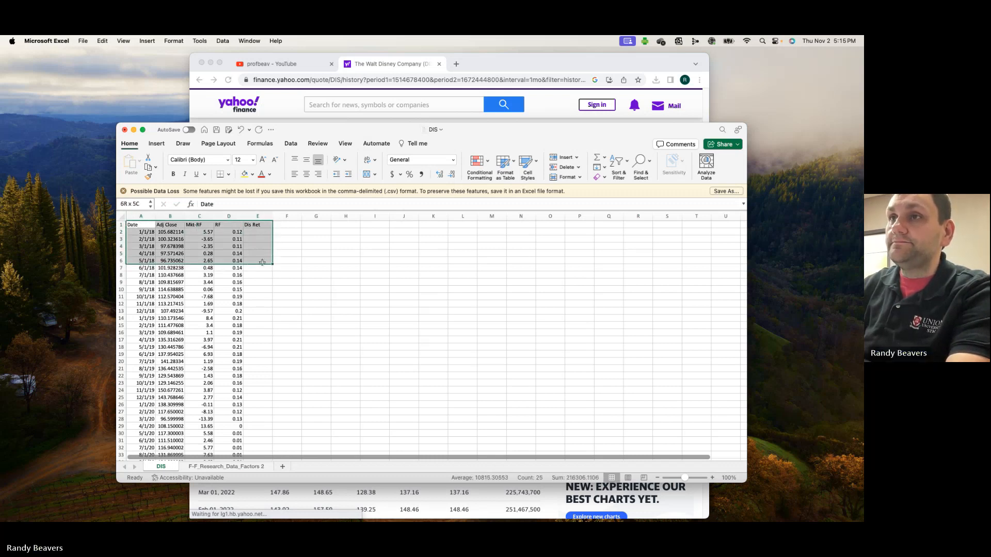
click(346, 143)
click(518, 166)
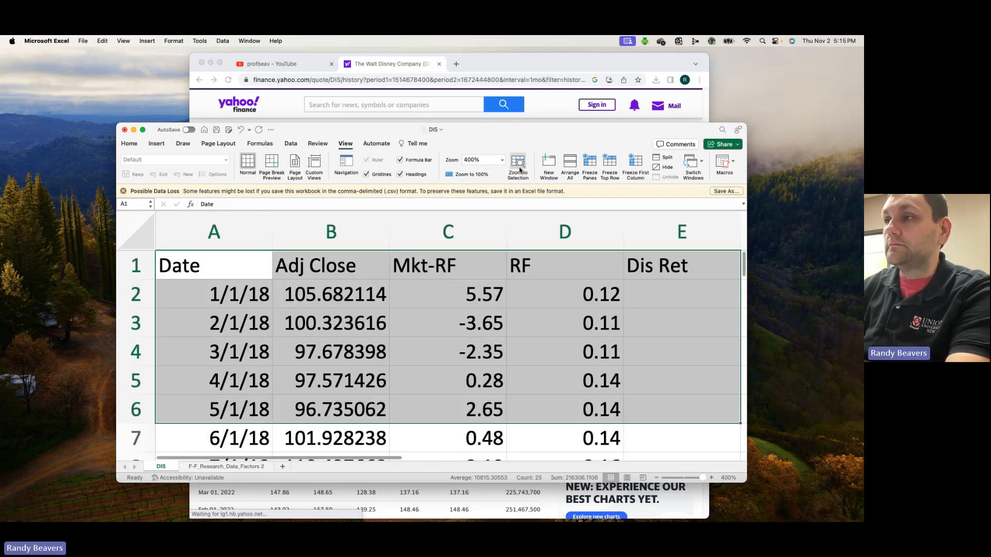
click(669, 300)
key(Down)
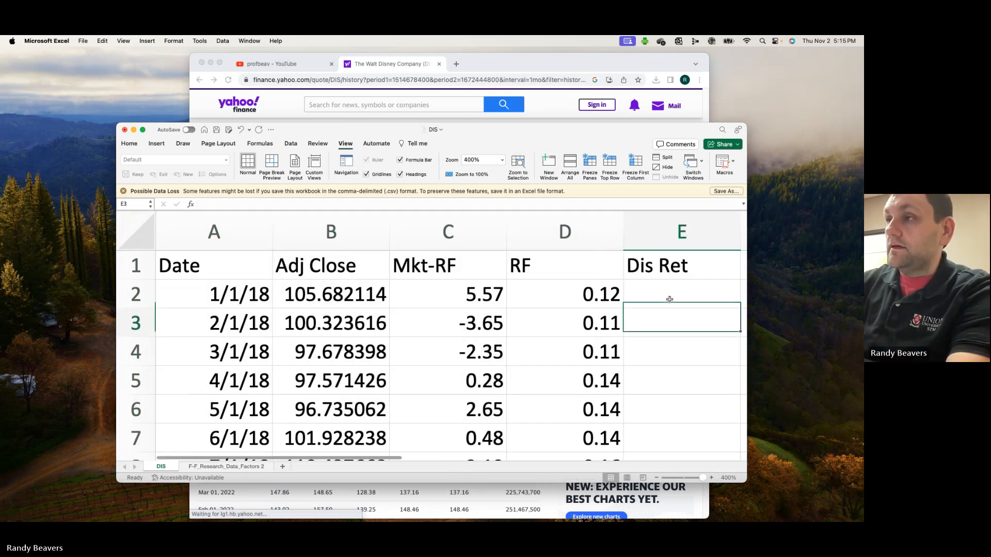
key(Up)
key(Up)
click(273, 202)
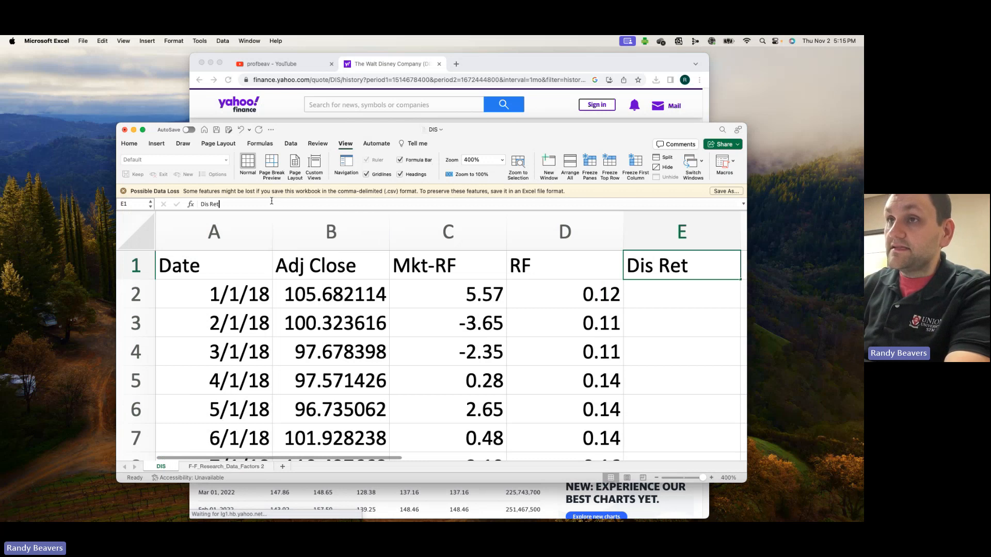
text(- RF)
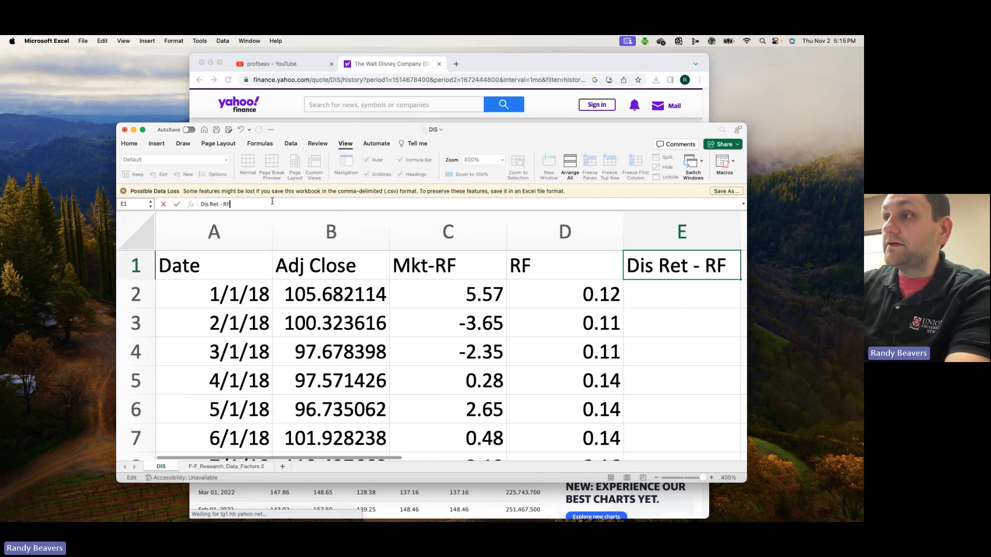
key(Return)
Write a formula in cell E3 dividing the February adjusted close by the January one, =B3/B2-1
key(Return)
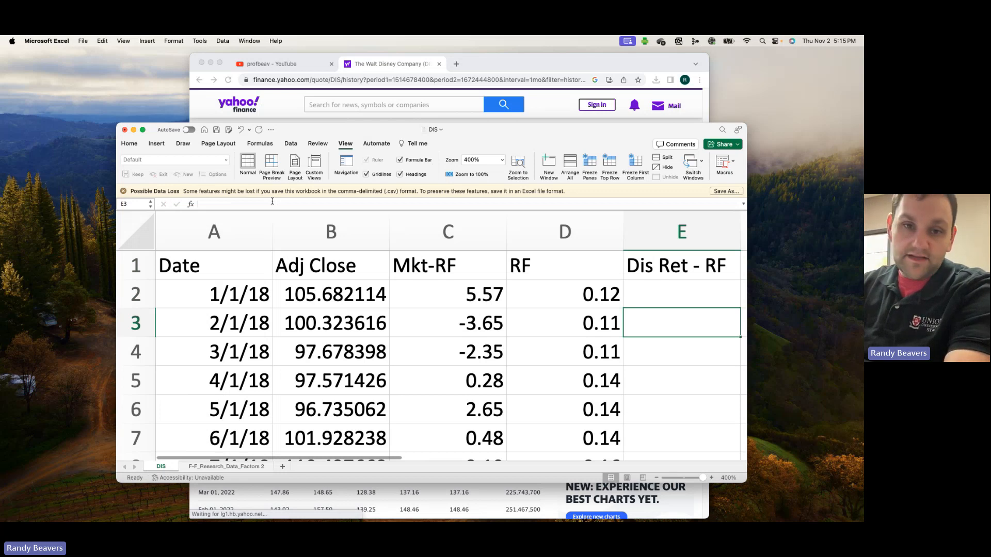
text(=)
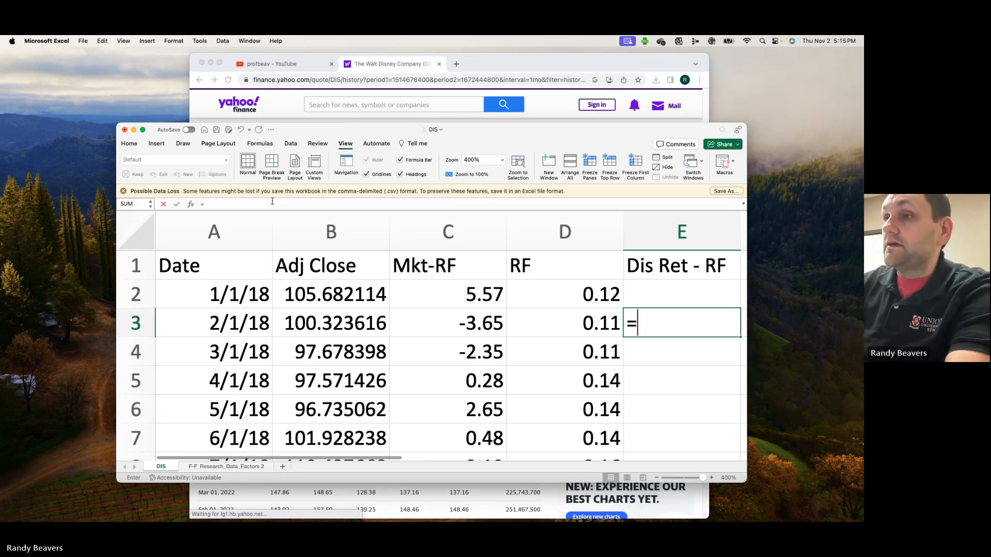
click(309, 324)
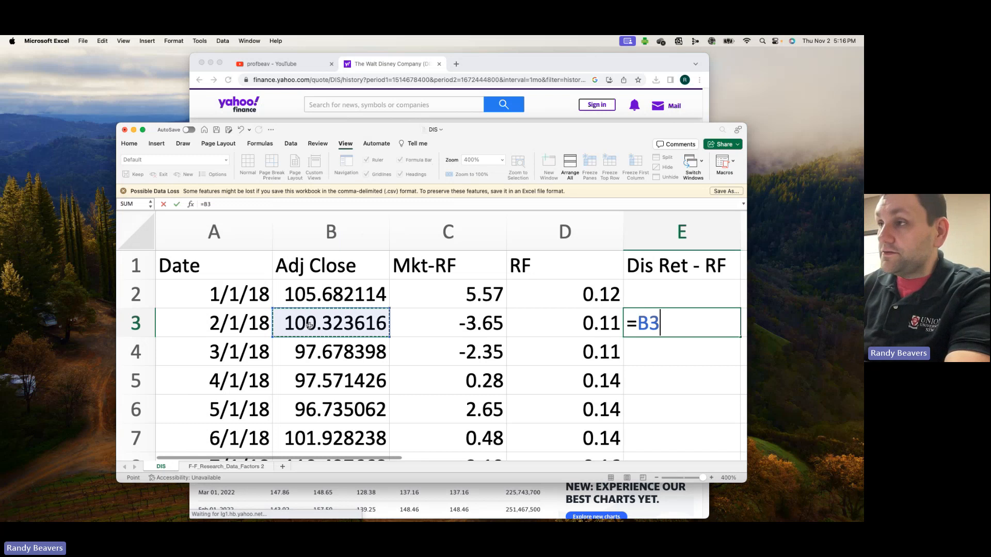
text(/)
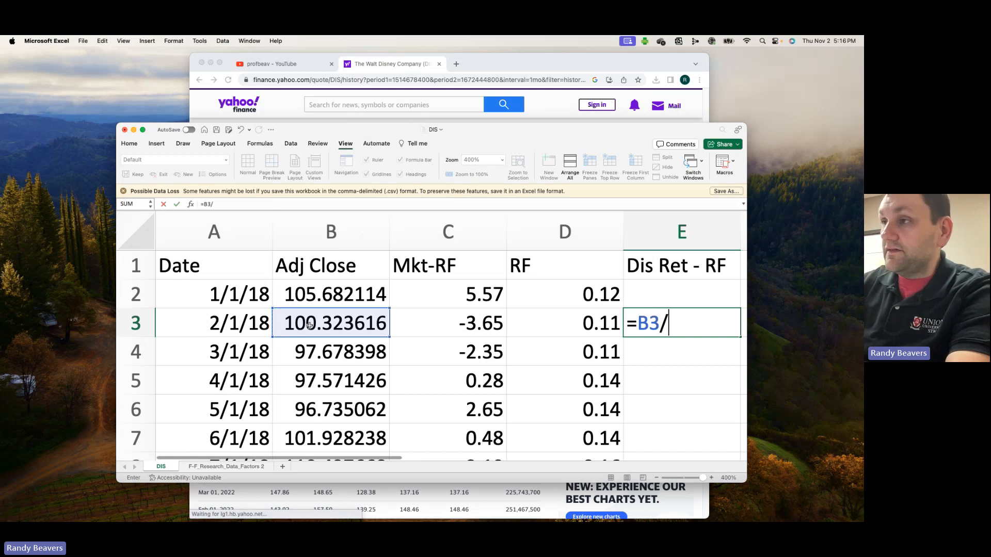
click(303, 295)
text(-1)
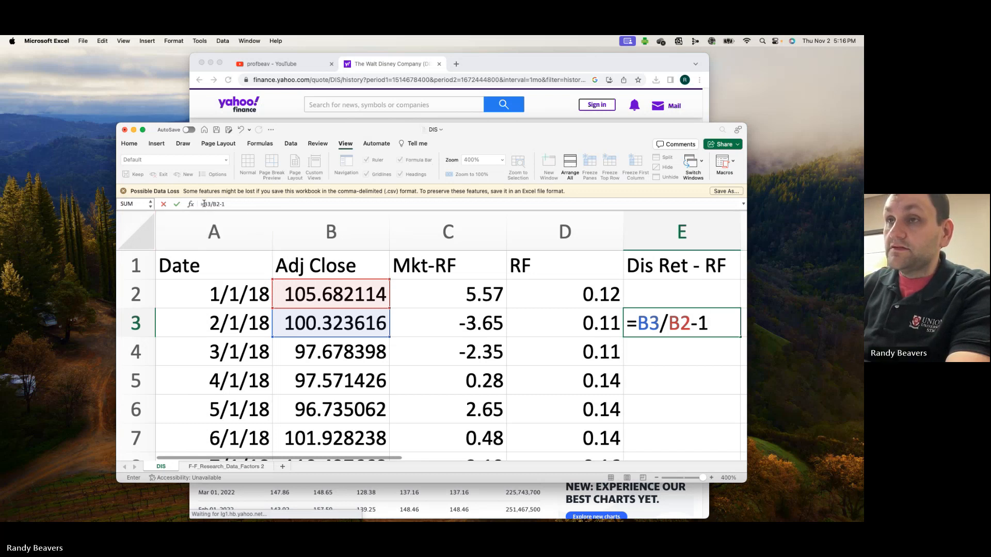
Extend the E3 formula to a percentage return in excess of RF, =((B3/B2)-1)*100-D3
click(204, 204)
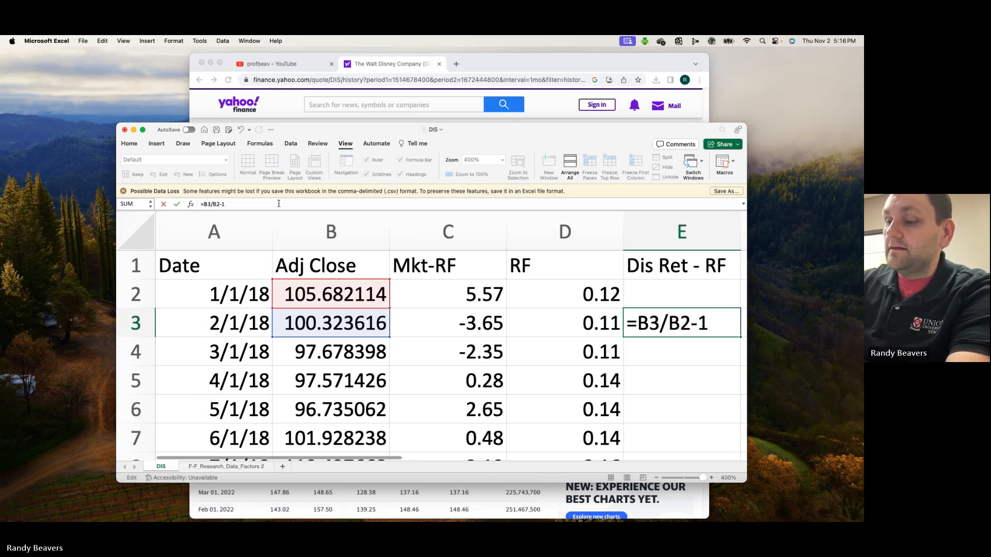
text(()
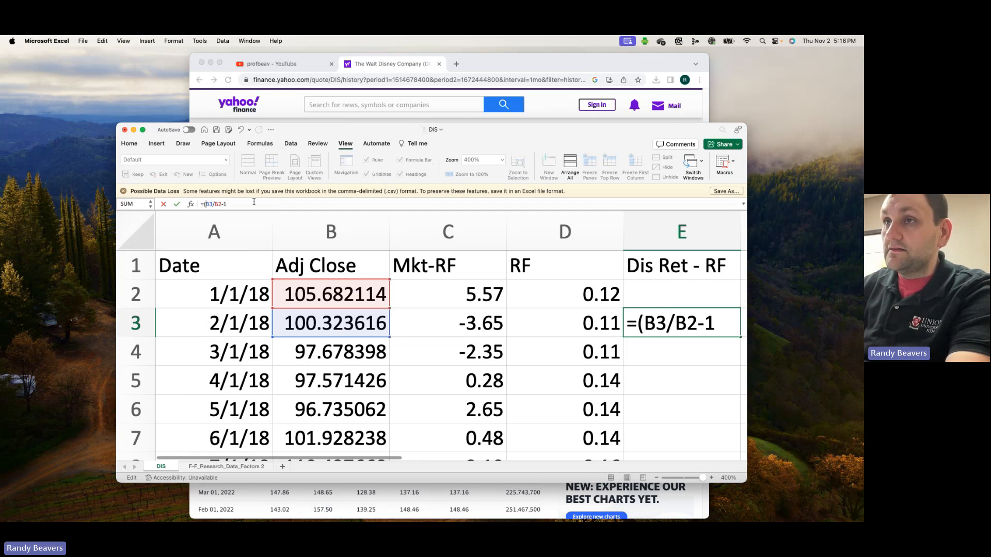
click(219, 204)
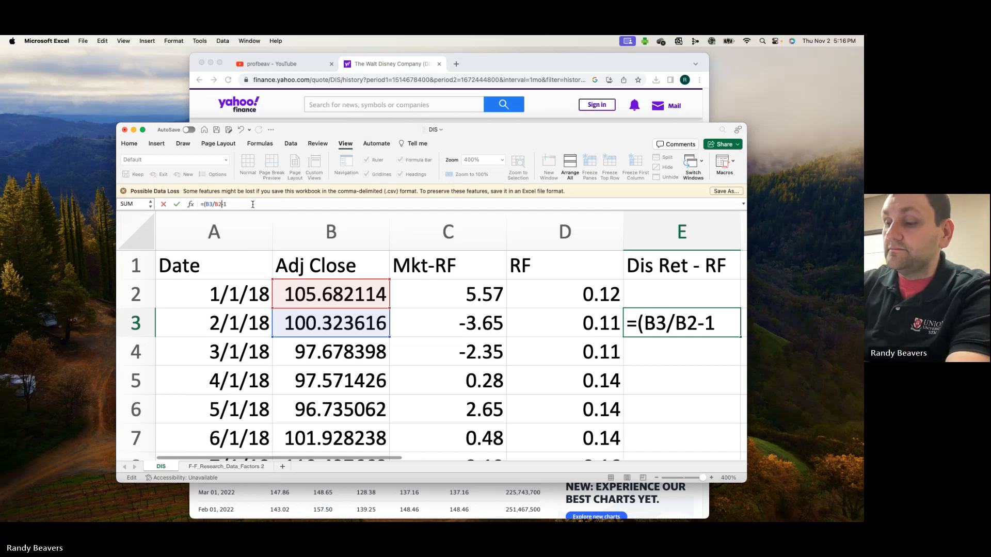
text())
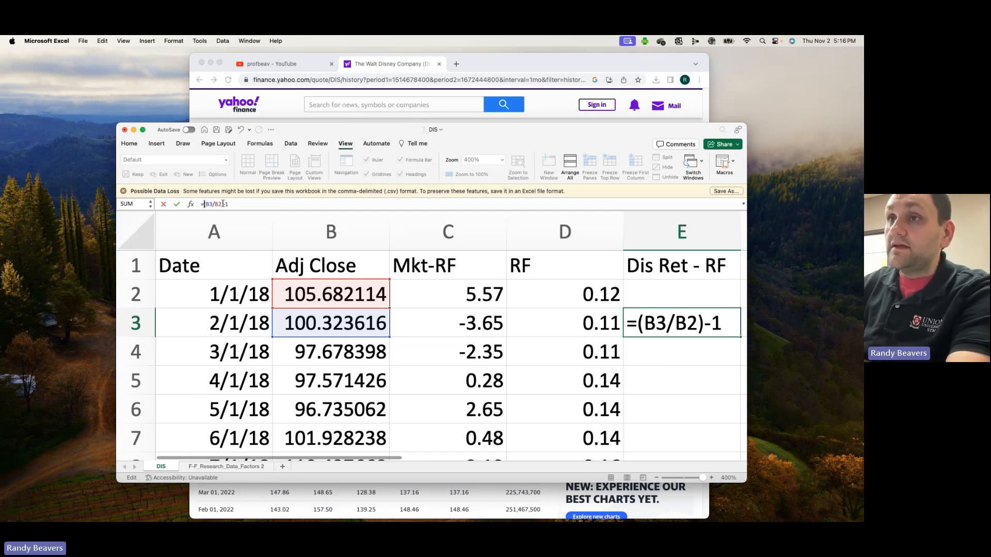
text(()
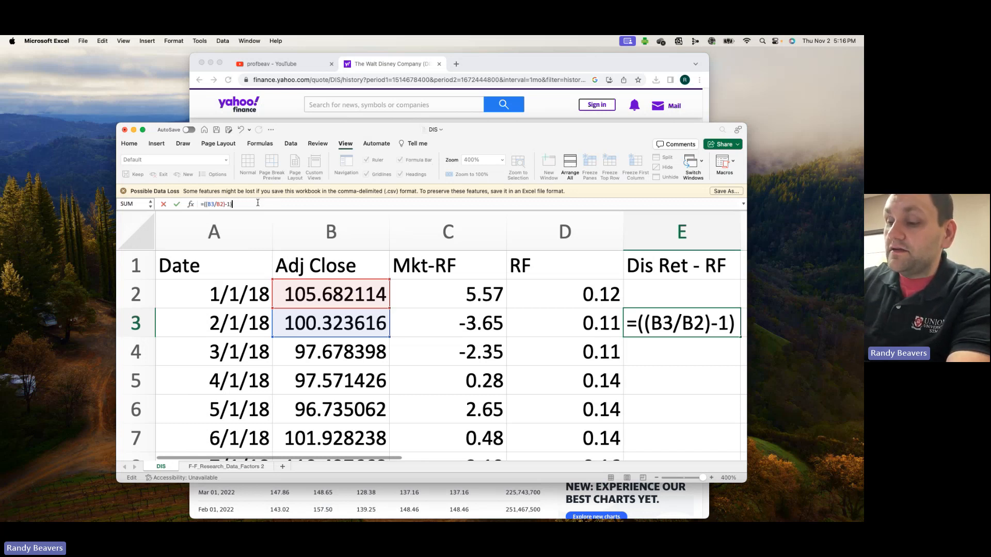
text(*)
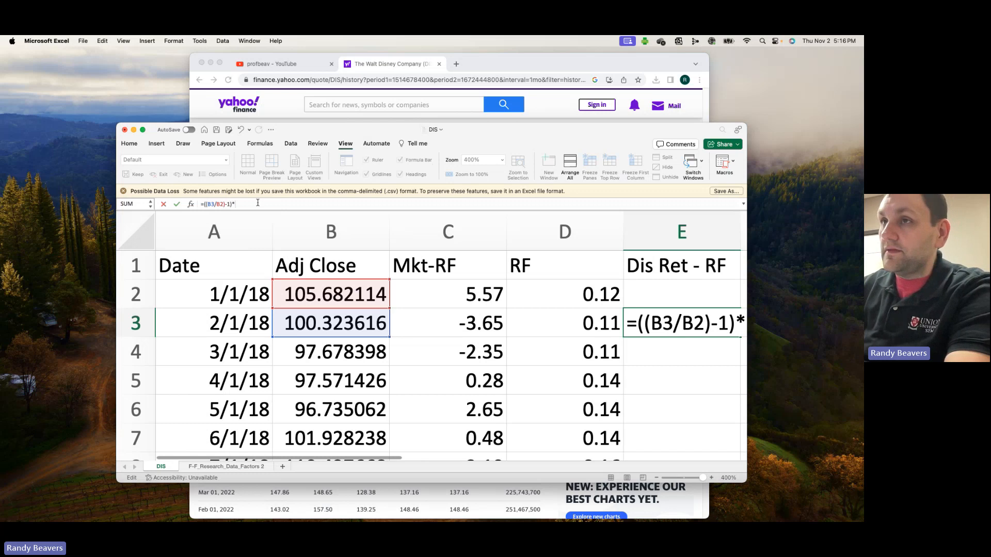
text(100)
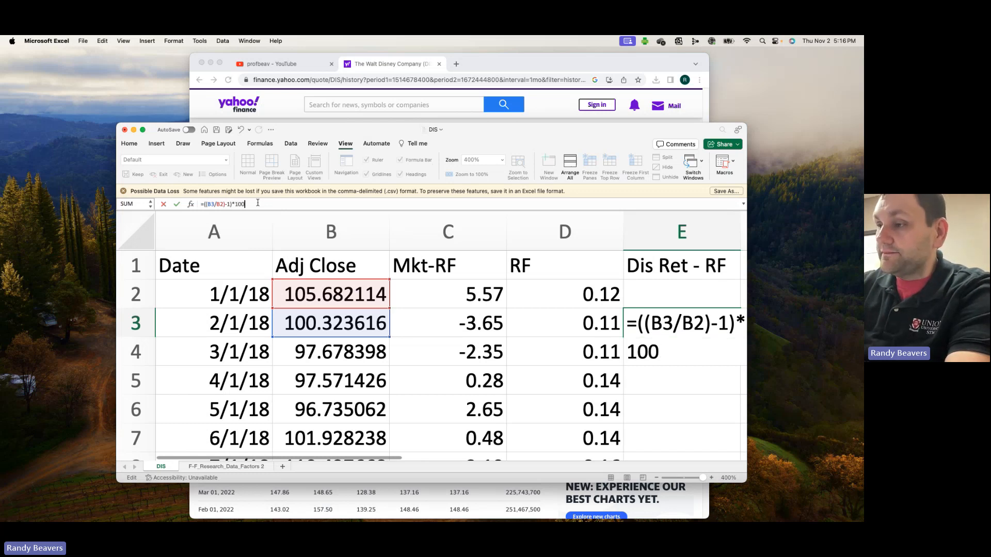
text(-)
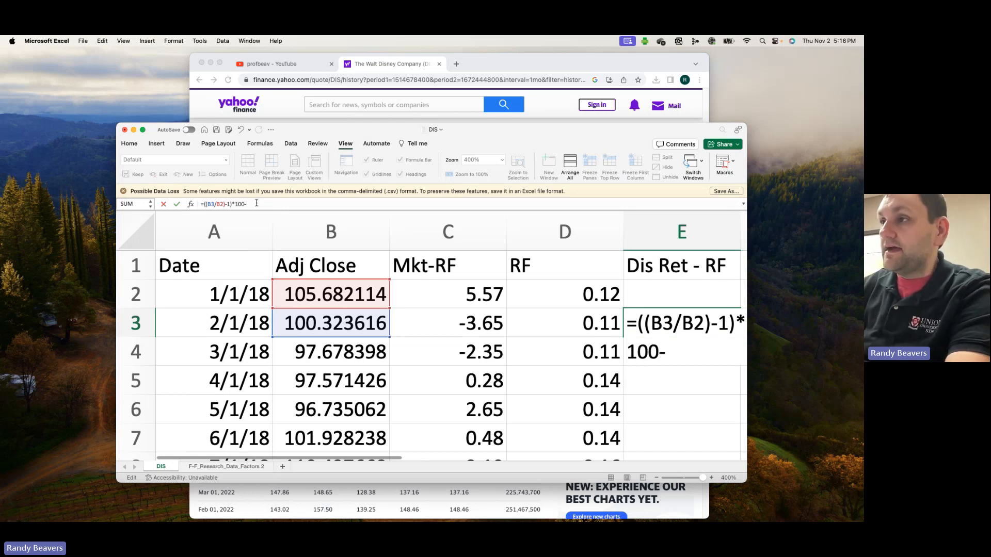
click(574, 316)
key(Return)
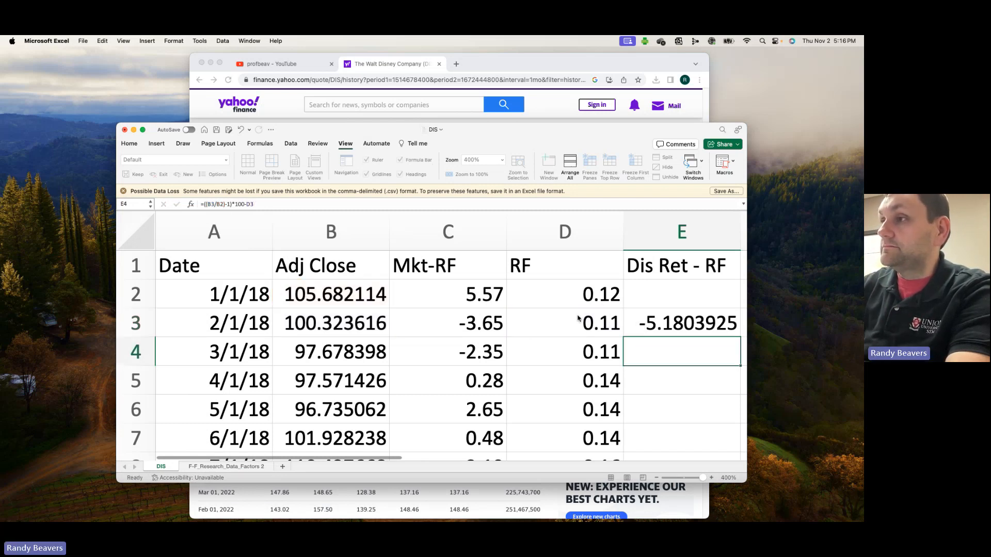
Fill the excess-return formula from cell E3 down to the last data row, E61
click(696, 323)
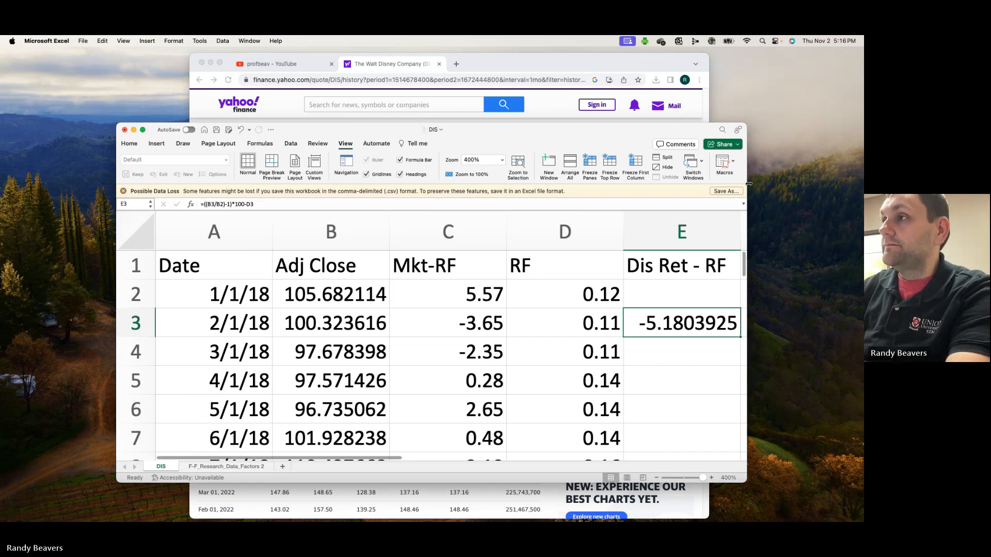
drag(746, 268, 780, 271)
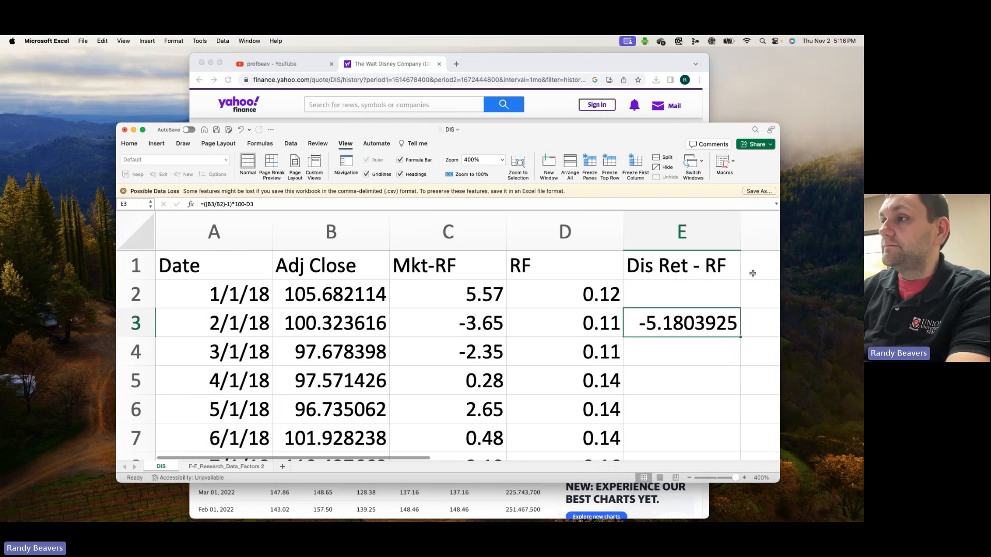
double_click(740, 337)
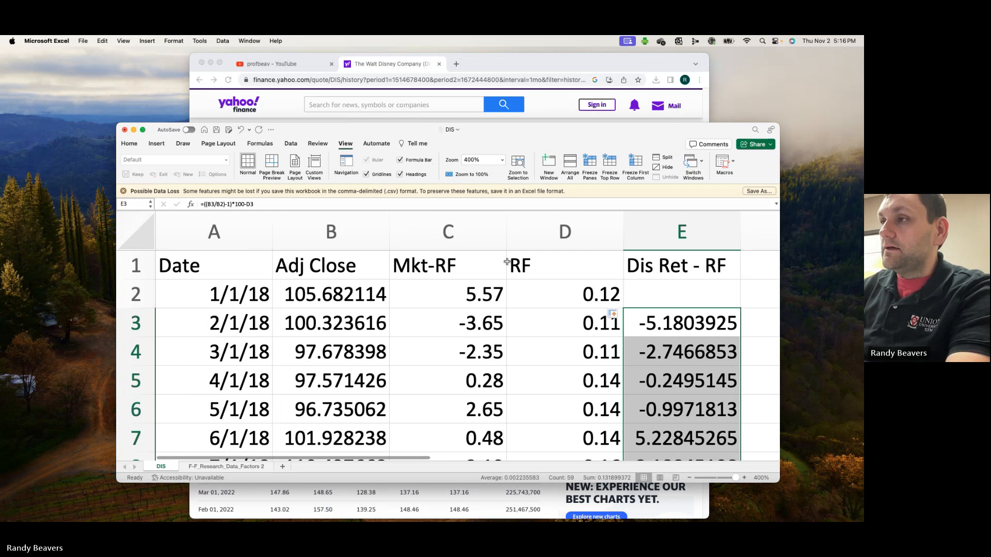
Move the Mkt-RF column from column C to column F, directly after Dis Ret - RF
mouse_move(457, 264)
mouse_down()
mouse_move(454, 322)
mouse_move(457, 265)
mouse_up()
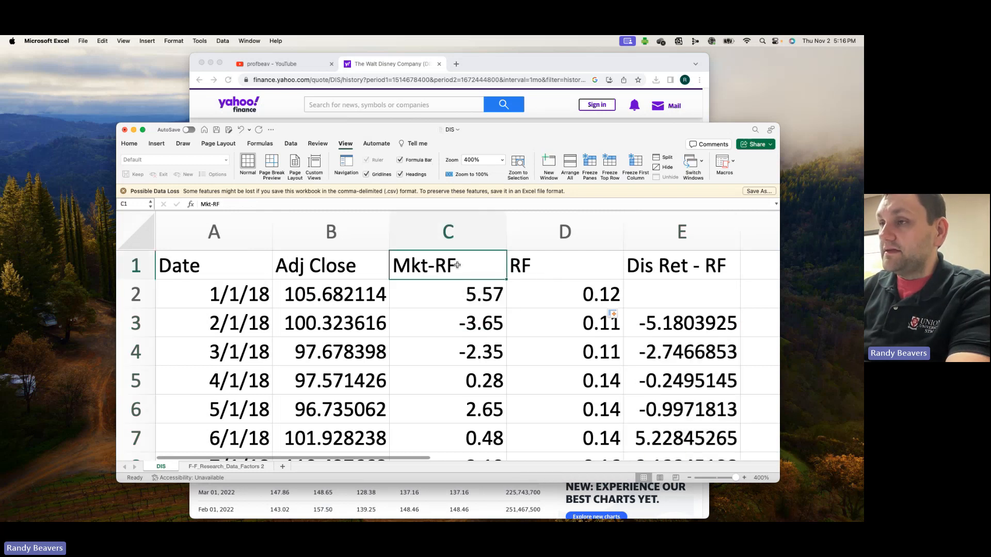
click(647, 268)
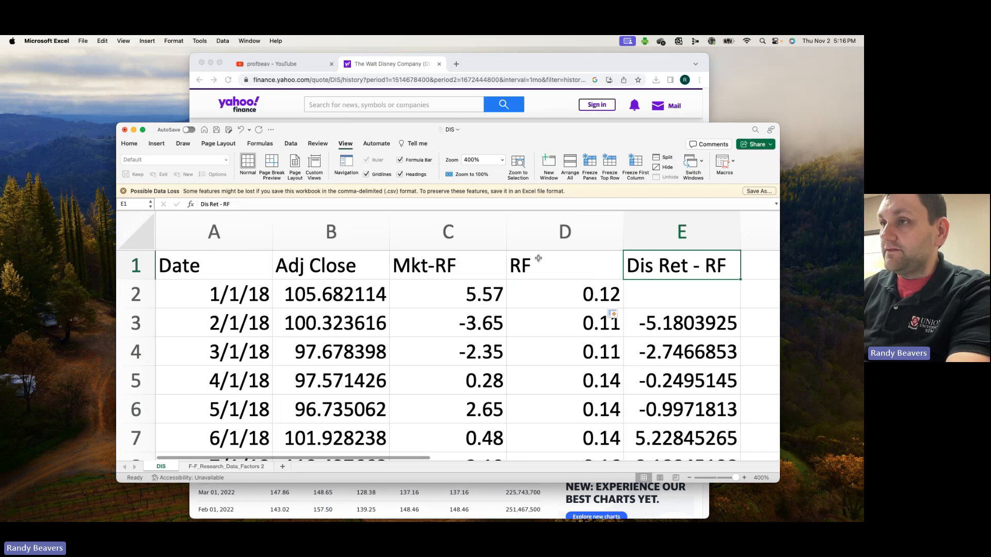
click(478, 237)
right_click(479, 239)
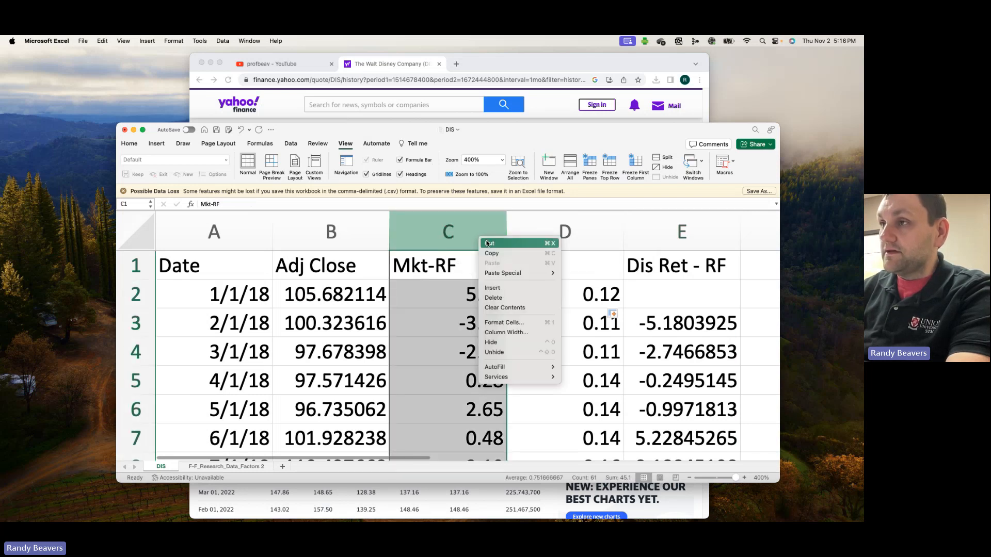
click(488, 243)
right_click(763, 239)
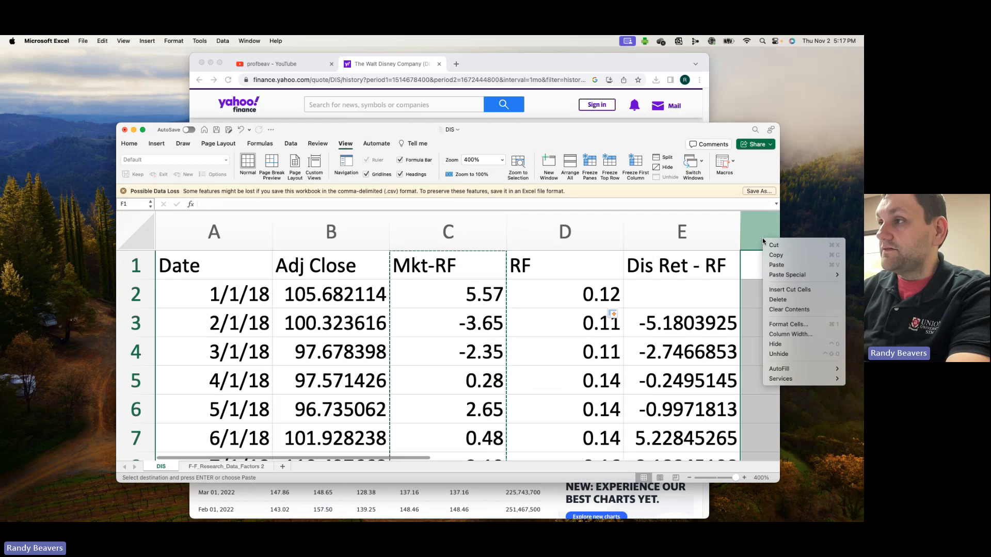
click(777, 265)
Clear the January Mkt-RF value in F2 and move the Dis Ret - RF and Mkt-RF headers down into row 2
scroll(671, 310, right, 5)
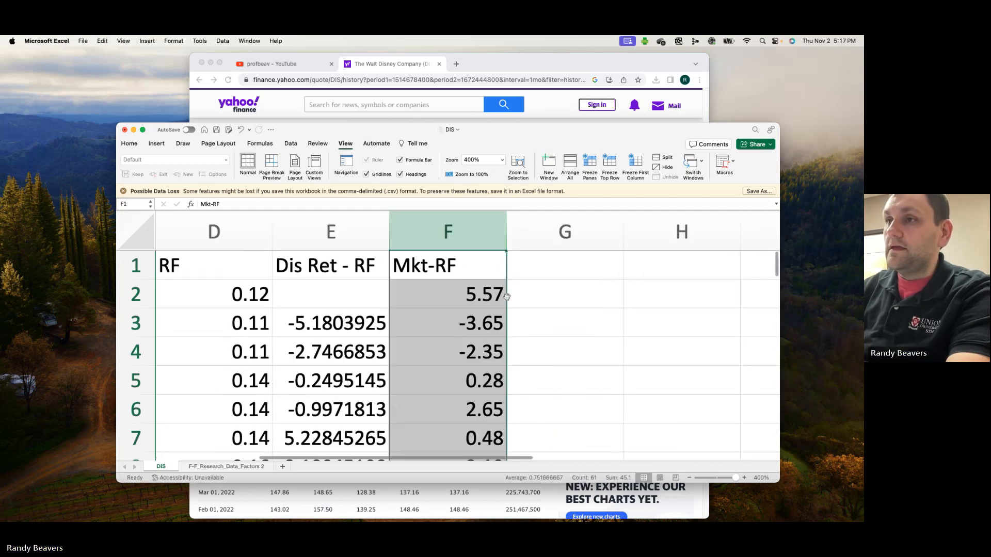
drag(357, 263, 430, 412)
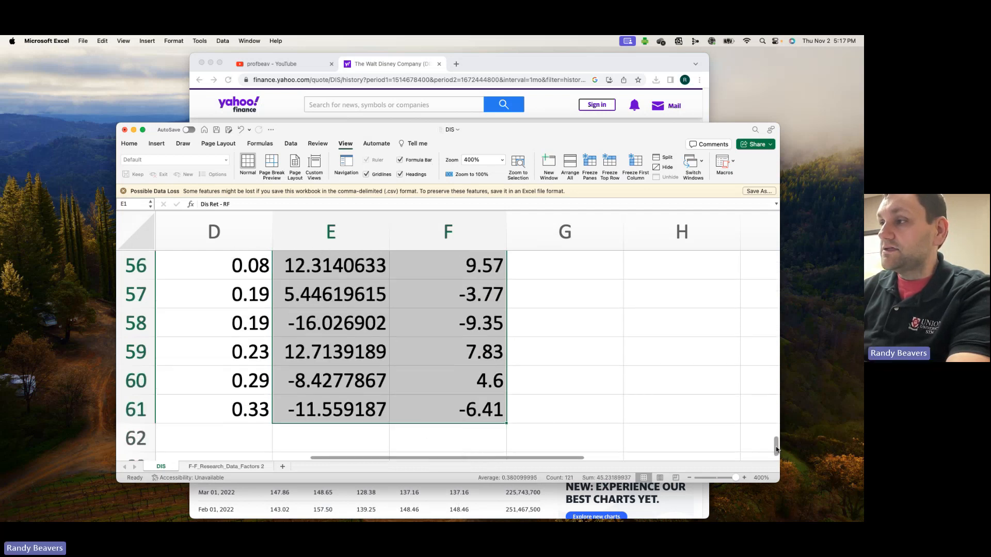
drag(776, 447, 773, 251)
click(501, 294)
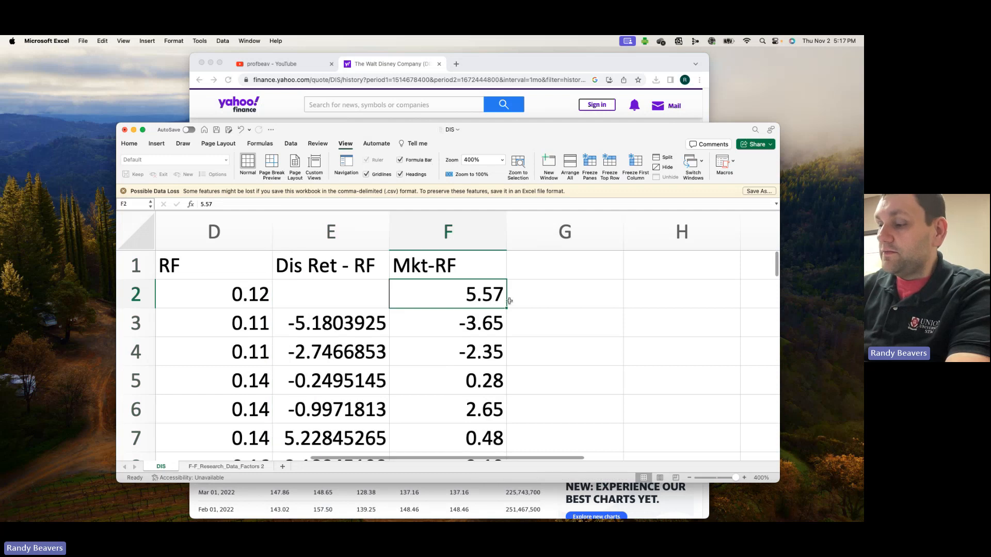
key(Delete)
click(415, 261)
Insert a scatter chart of the Dis Ret - RF and Mkt-RF data in E2:F61
mouse_move(416, 261)
mouse_down()
mouse_move(361, 272)
mouse_move(434, 522)
mouse_move(436, 412)
mouse_up()
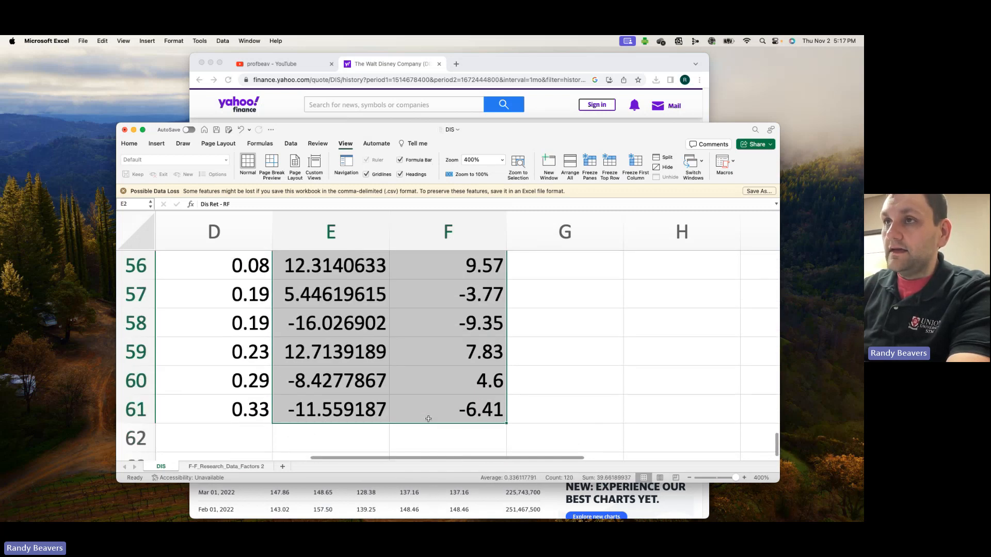
click(156, 144)
click(404, 162)
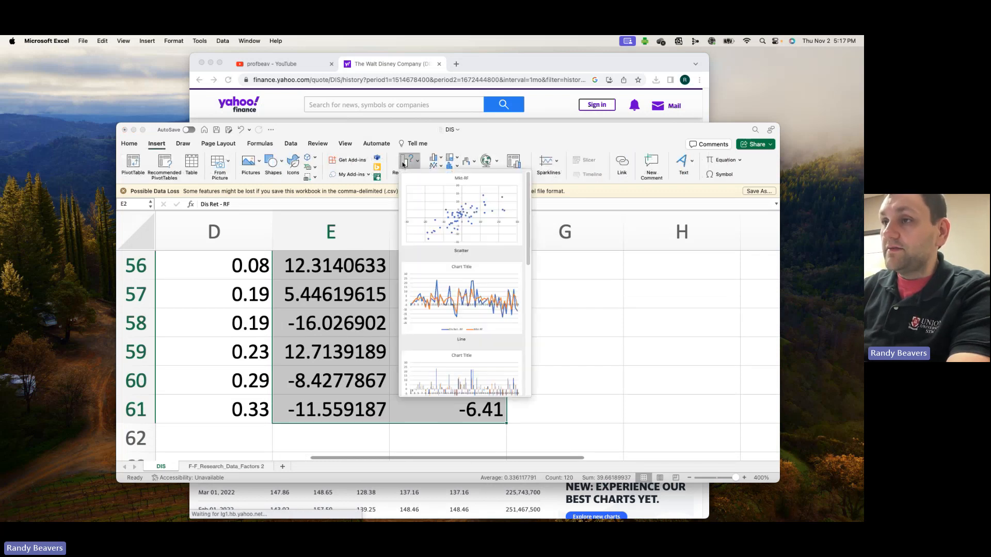
click(461, 205)
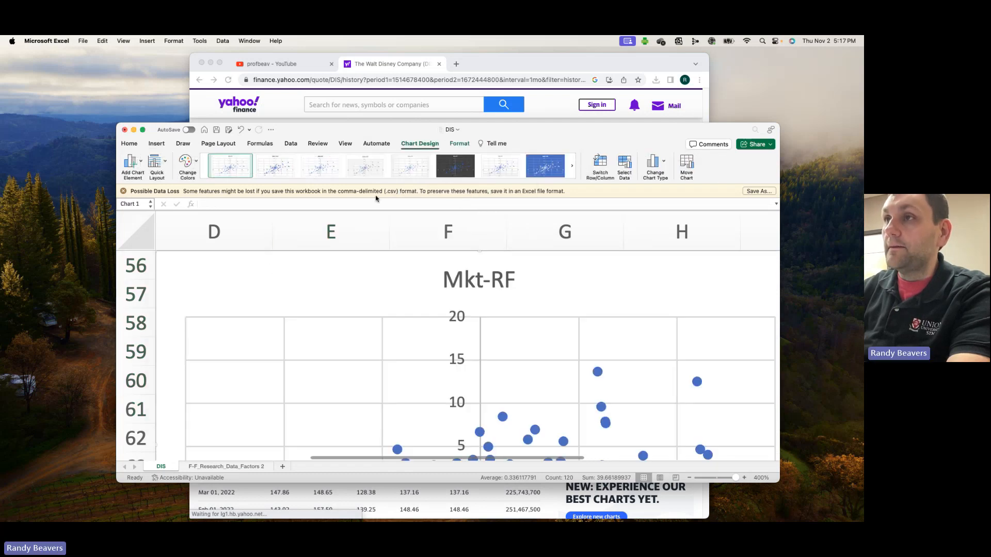
Add a linear trendline to the scatter chart
click(344, 143)
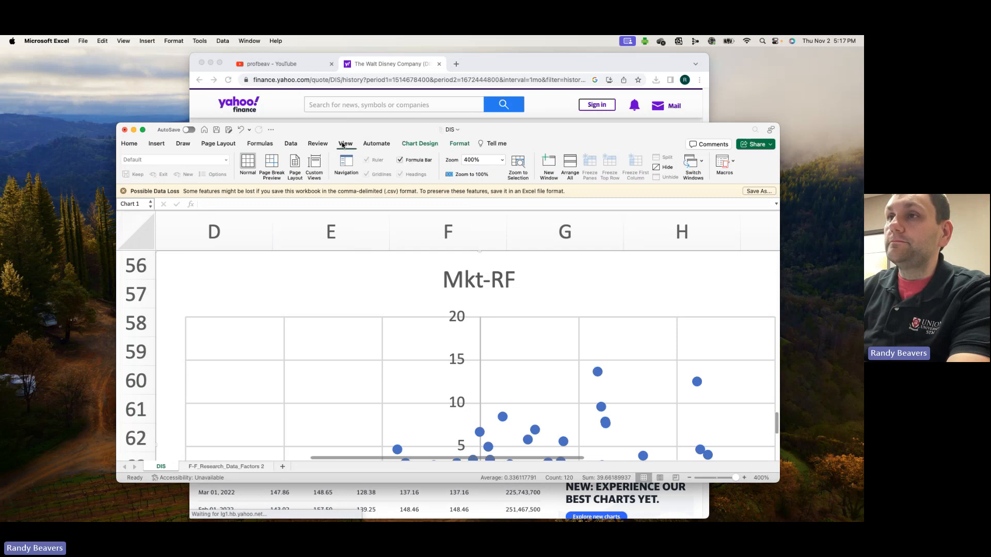
click(518, 164)
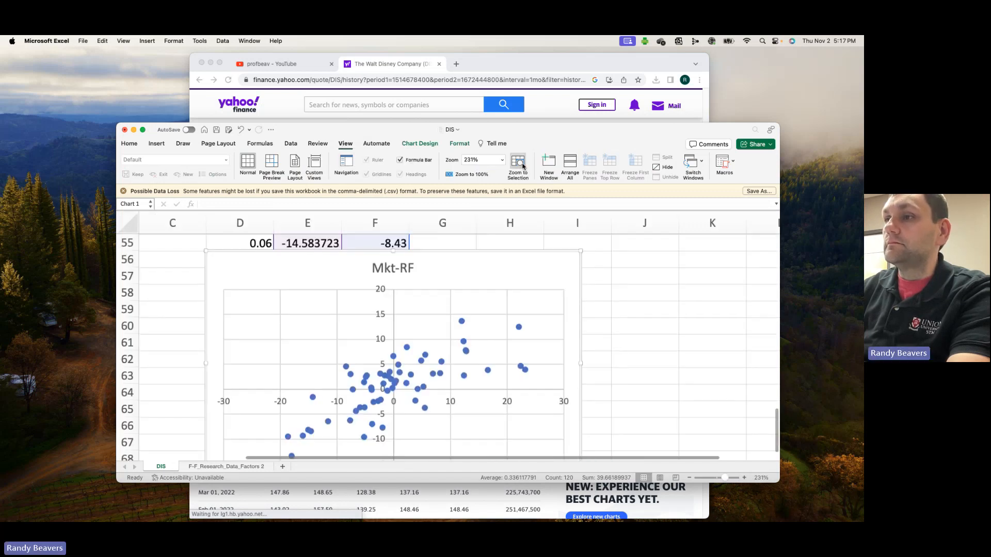
right_click(504, 348)
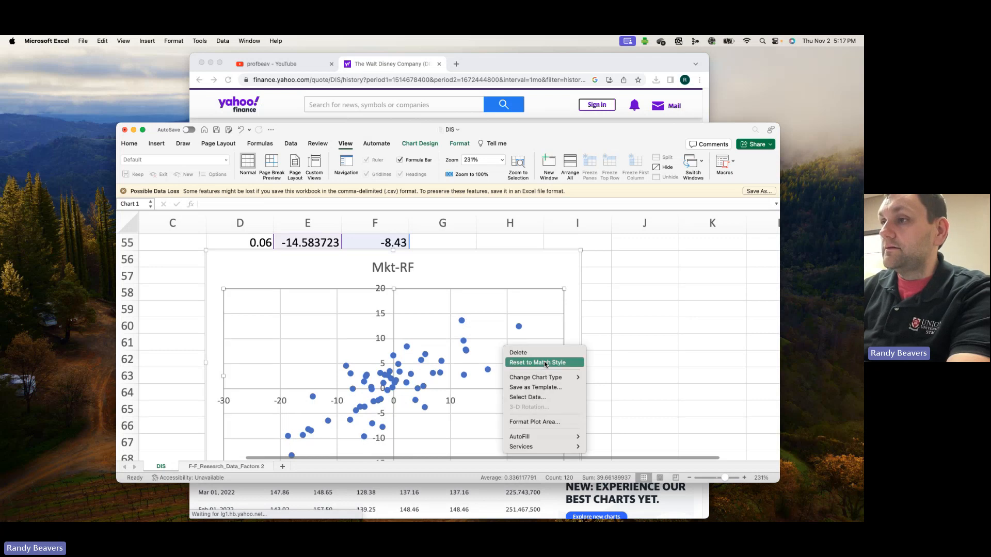
click(472, 347)
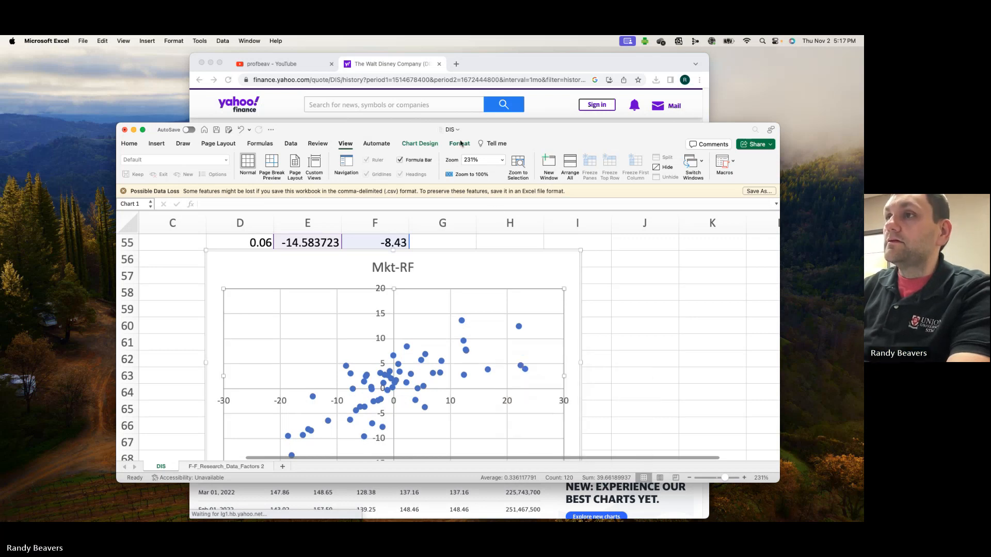
click(420, 144)
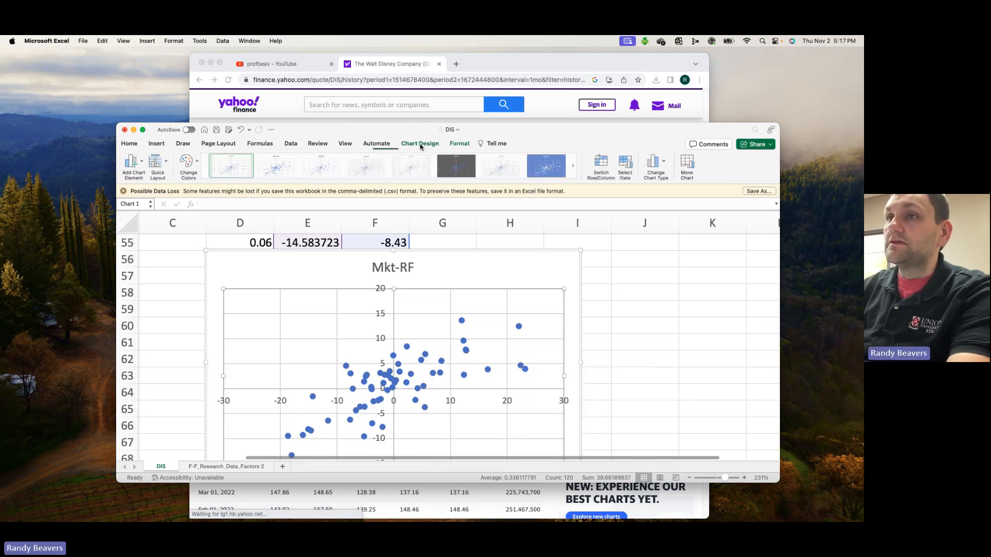
click(138, 163)
mouse_move(181, 273)
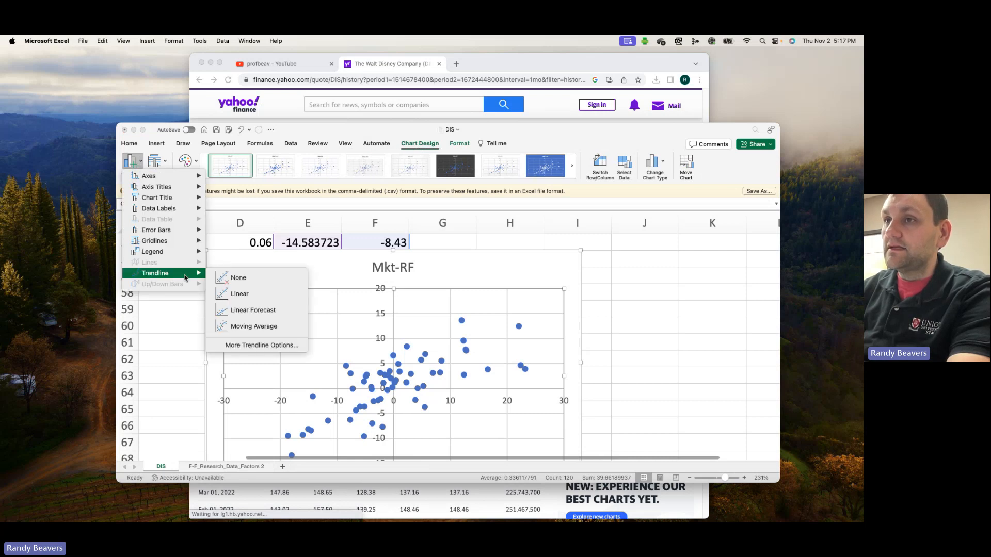
click(247, 295)
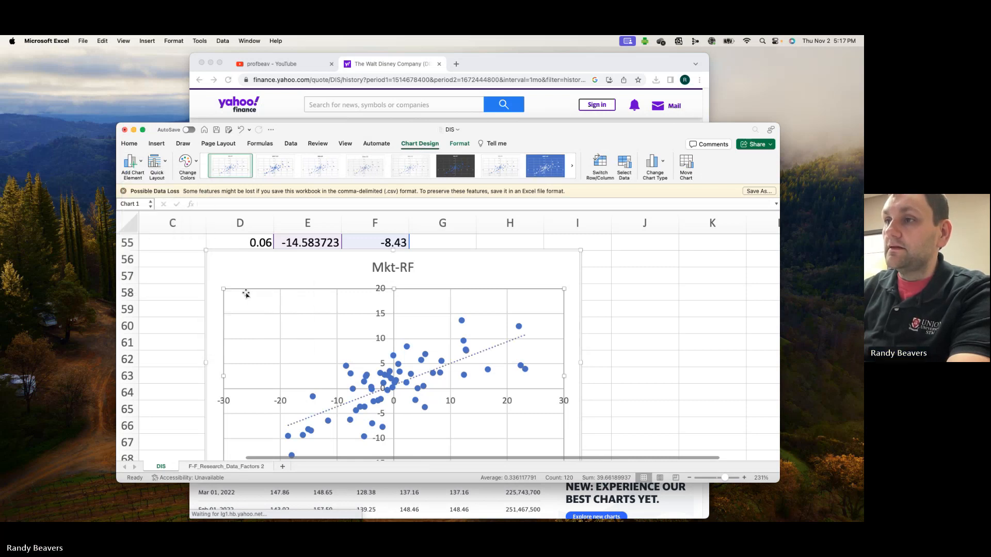
Display the trendline's equation on the scatter chart and move the equation label above the plot area
click(143, 165)
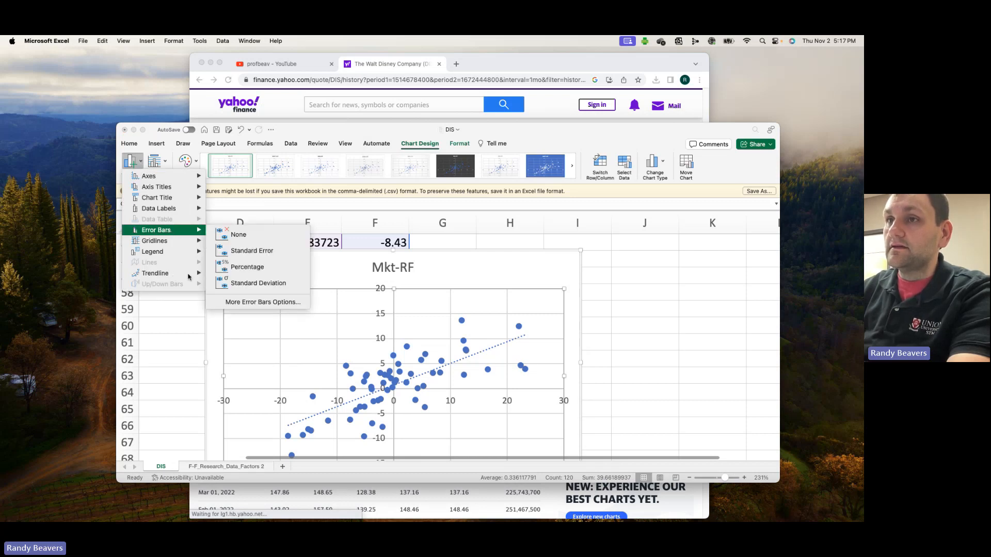
mouse_move(176, 274)
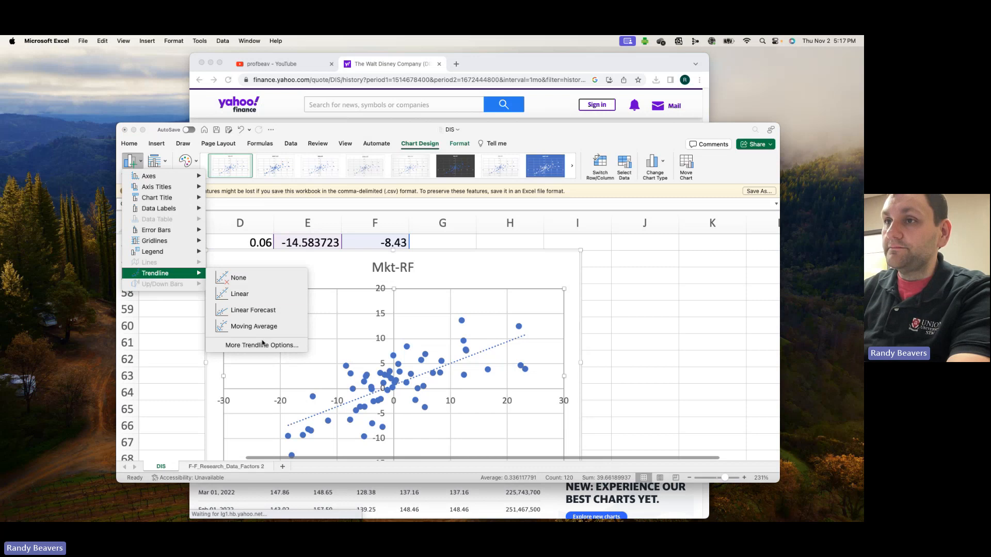
click(262, 344)
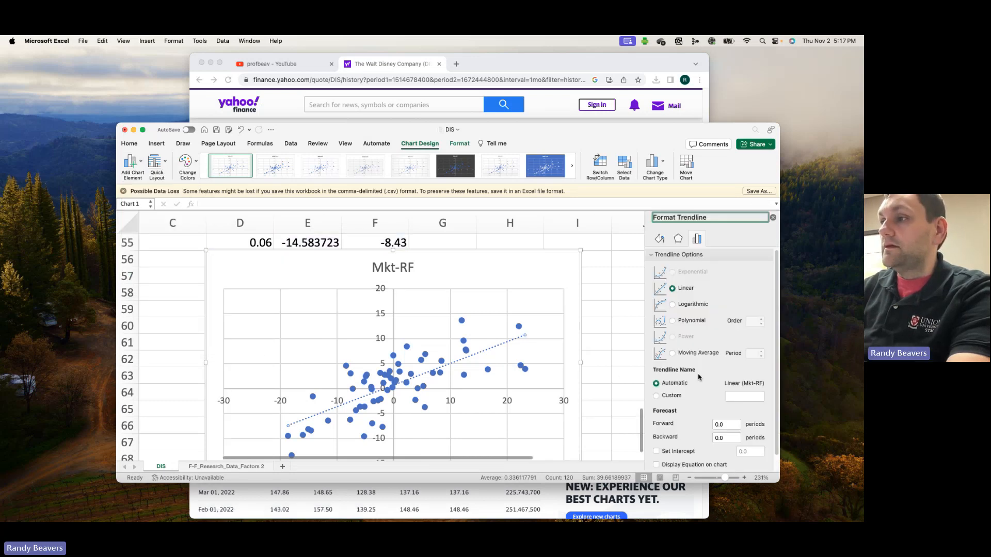
click(656, 464)
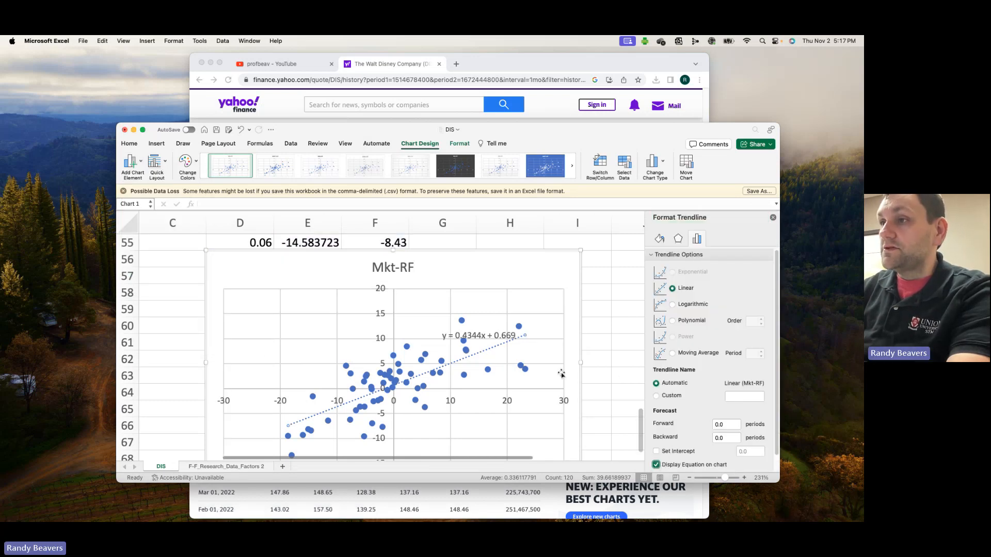
drag(502, 338, 506, 283)
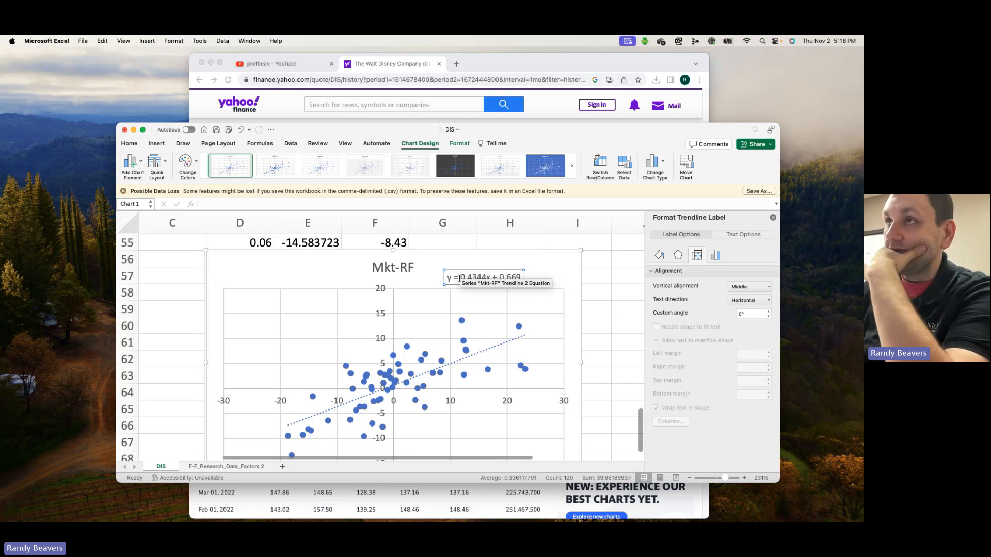
Switch to Yahoo Finance in Chrome, check Disney's 5Y monthly beta on its summary page, and return to the Excel workbook
click(382, 68)
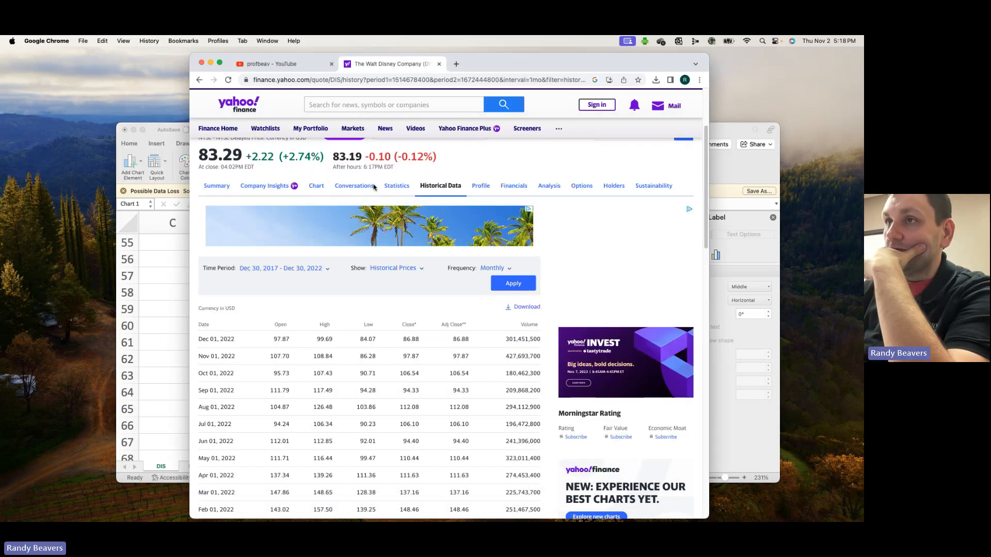
click(217, 186)
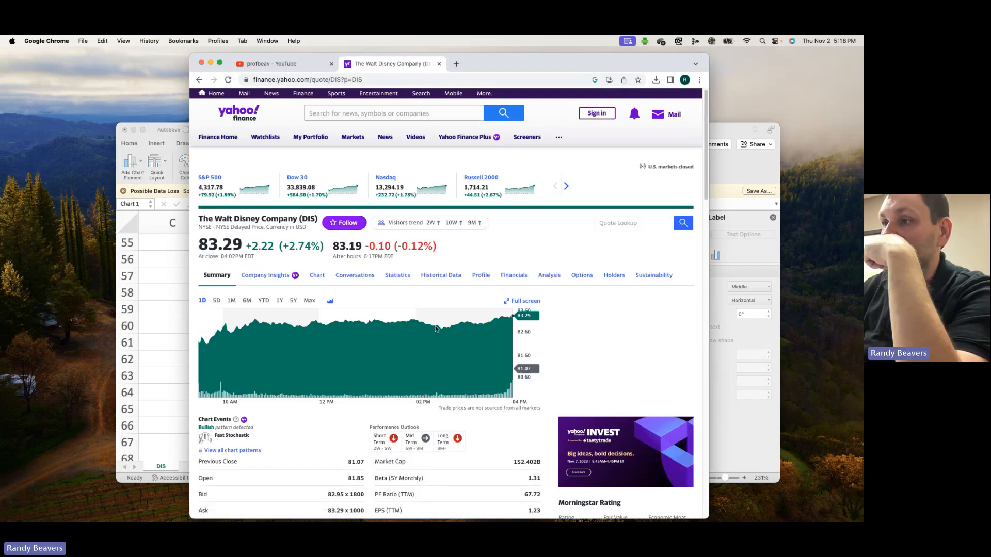
click(158, 141)
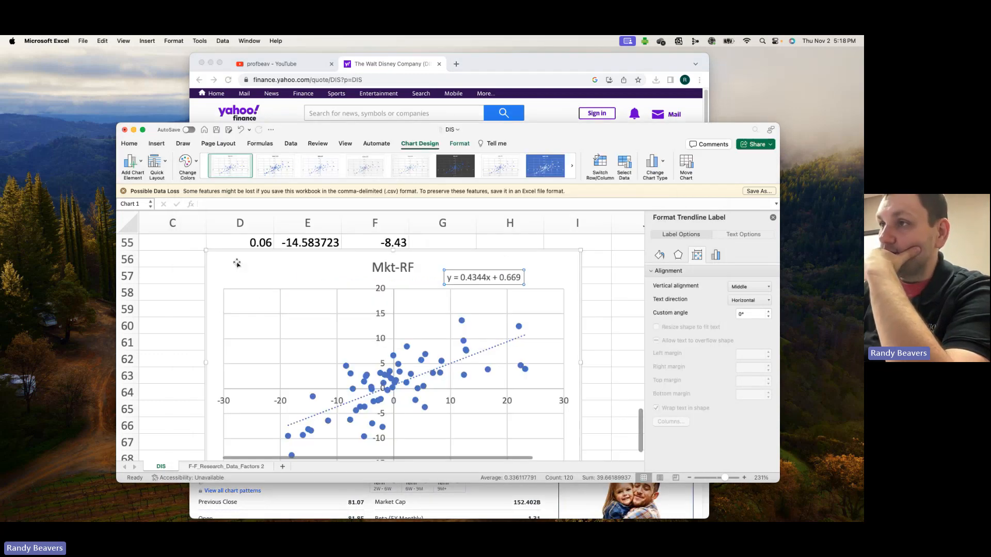
Delete the Mkt-RF scatter chart from the DIS sheet
drag(237, 264, 229, 355)
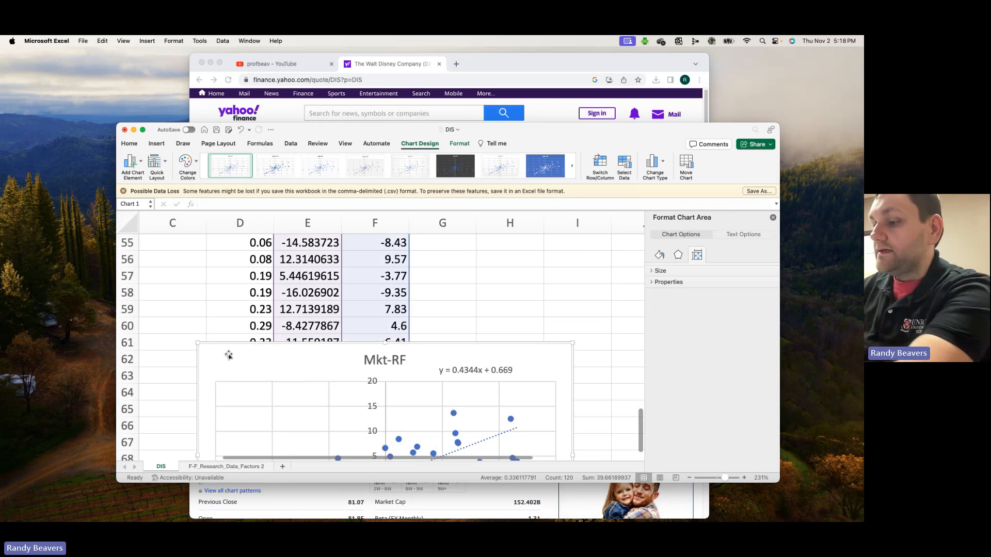
key(BackSpace)
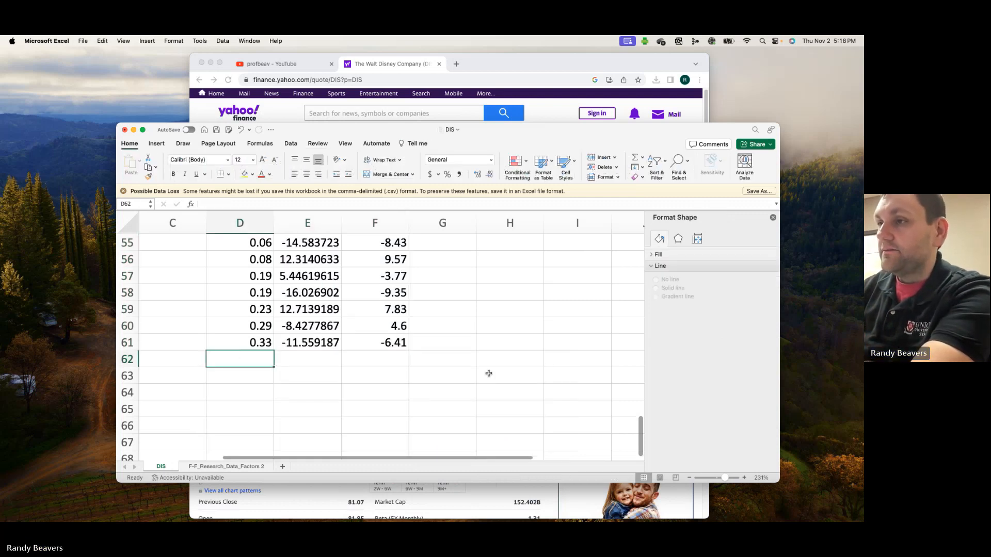
Move the Mkt-RF column from column F to column E, directly before Dis Ret - RF
drag(641, 423, 628, 223)
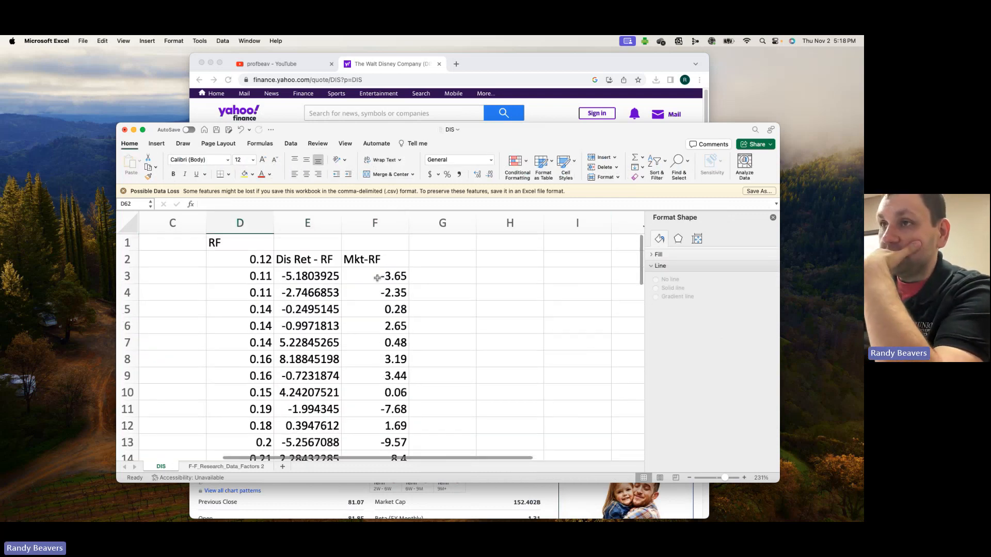
click(375, 222)
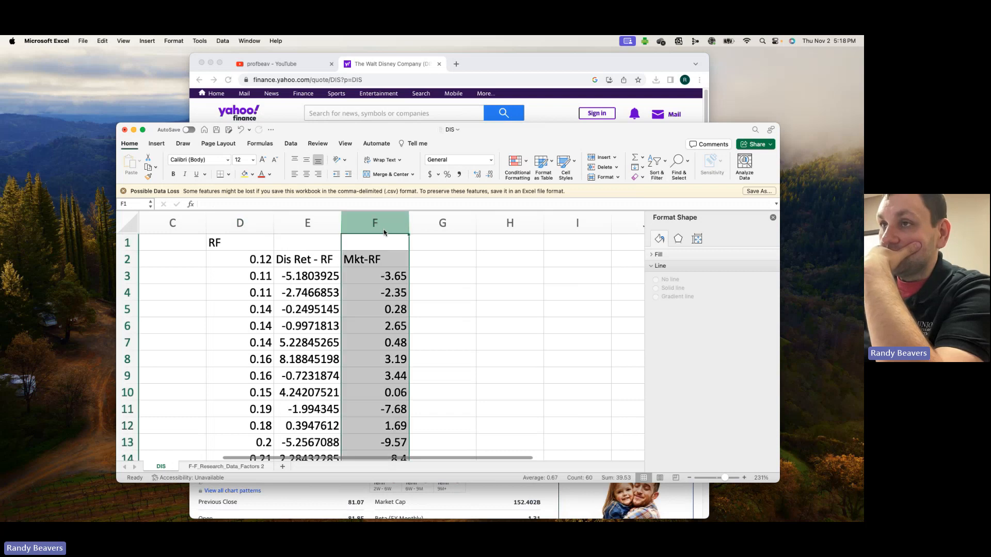
right_click(386, 232)
click(405, 246)
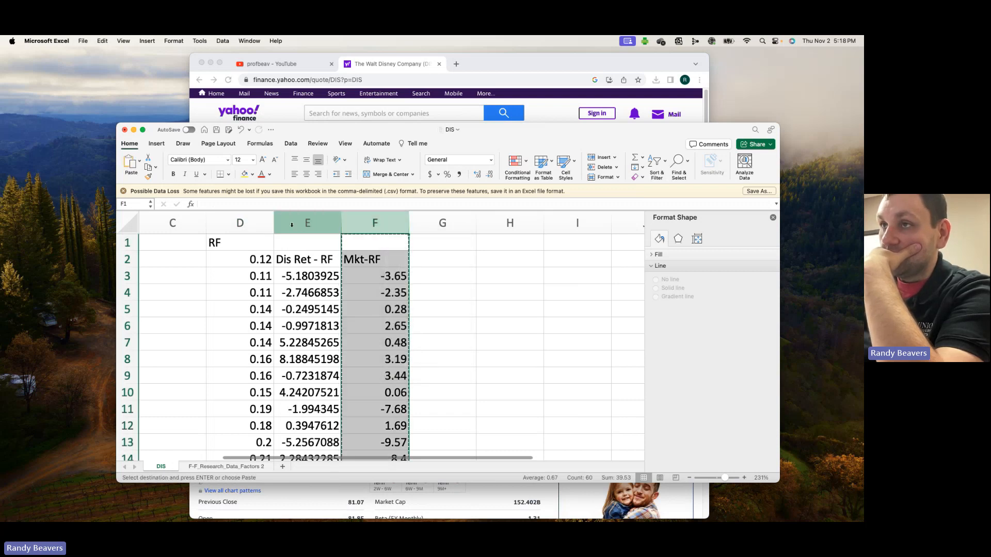
right_click(292, 224)
click(319, 276)
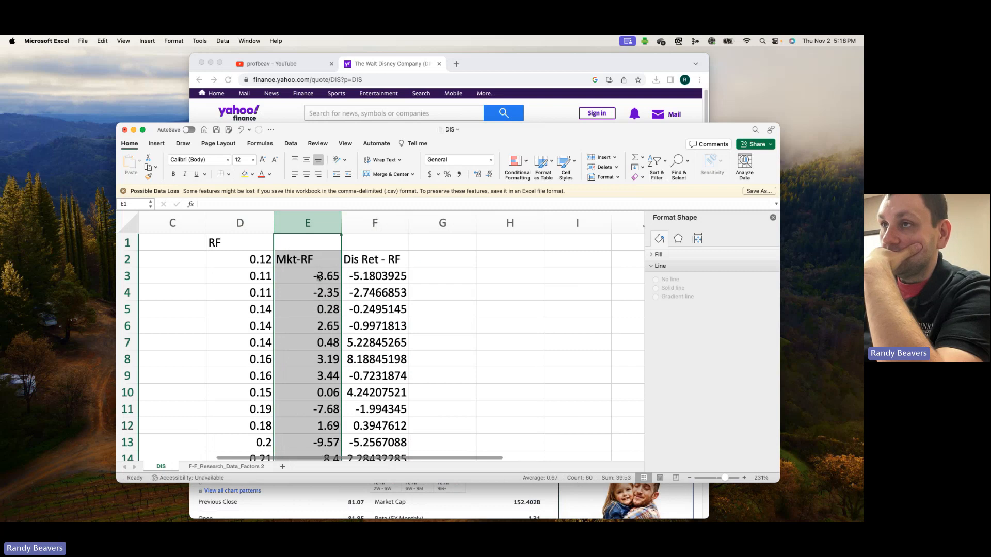
Insert a scatter chart of the Mkt-RF and Dis Ret - RF data in E2:F61
drag(330, 261, 396, 442)
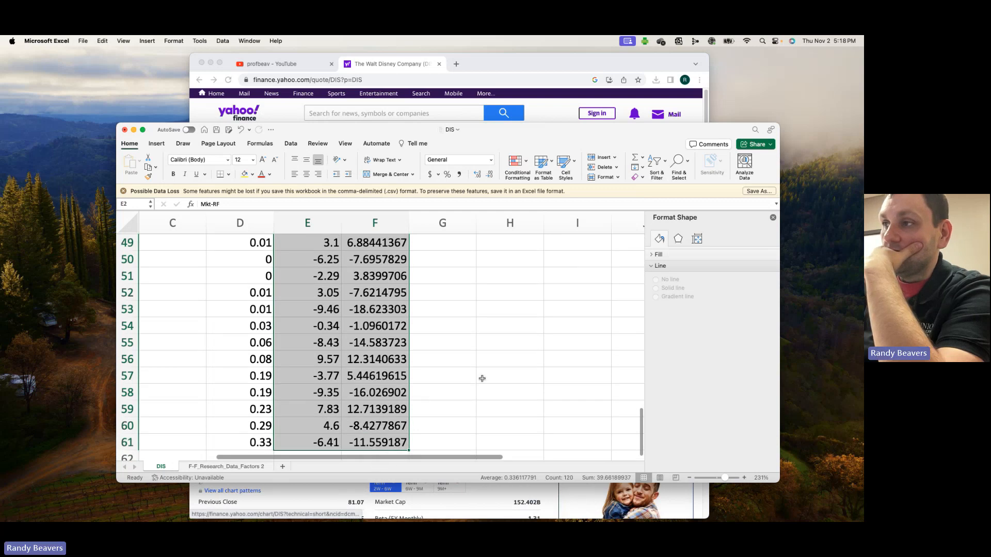
scroll(482, 379, up, 10)
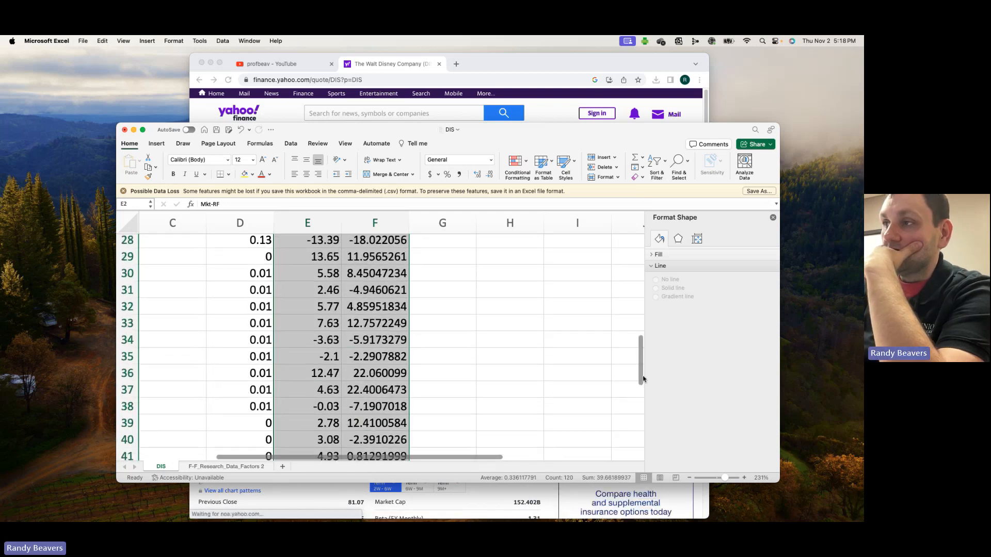
drag(643, 378, 643, 245)
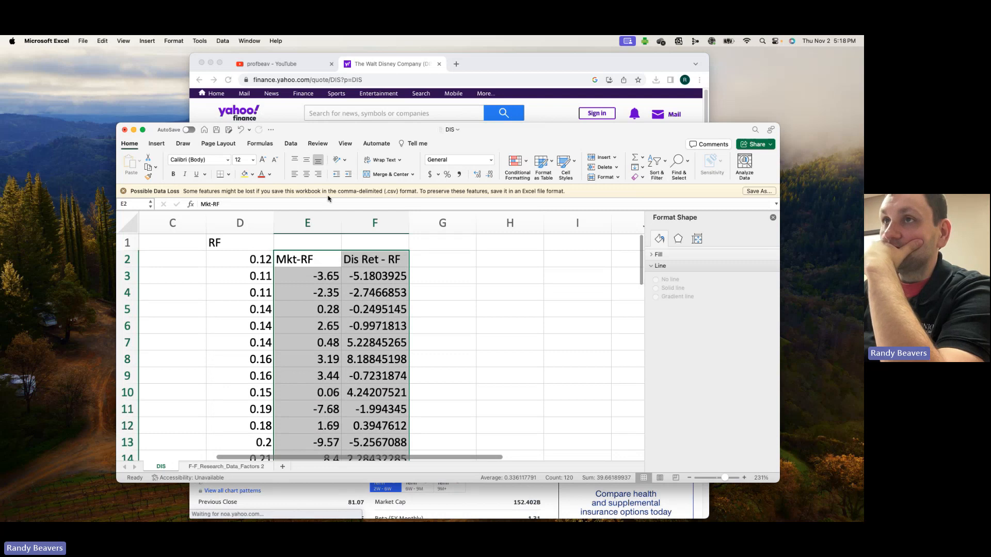
click(157, 144)
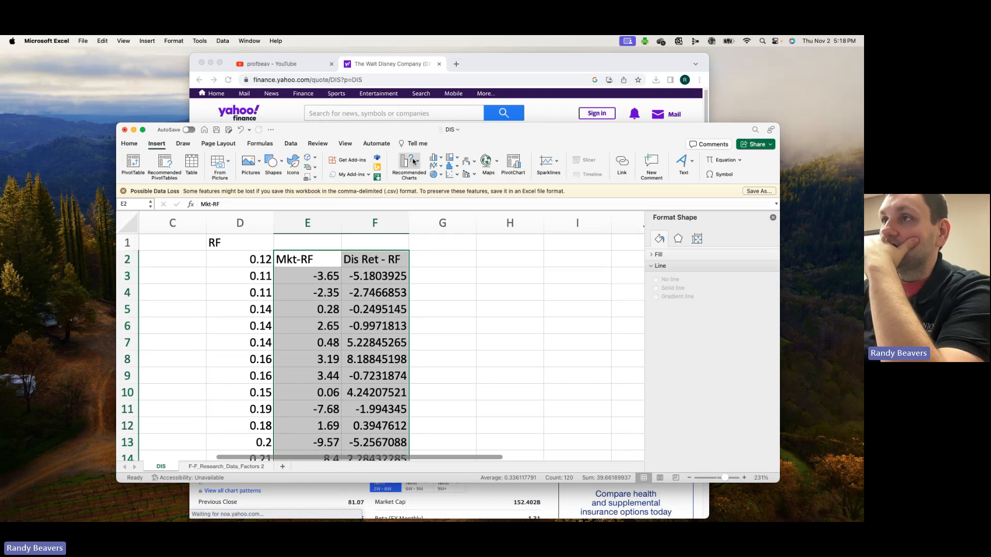
click(414, 162)
click(434, 209)
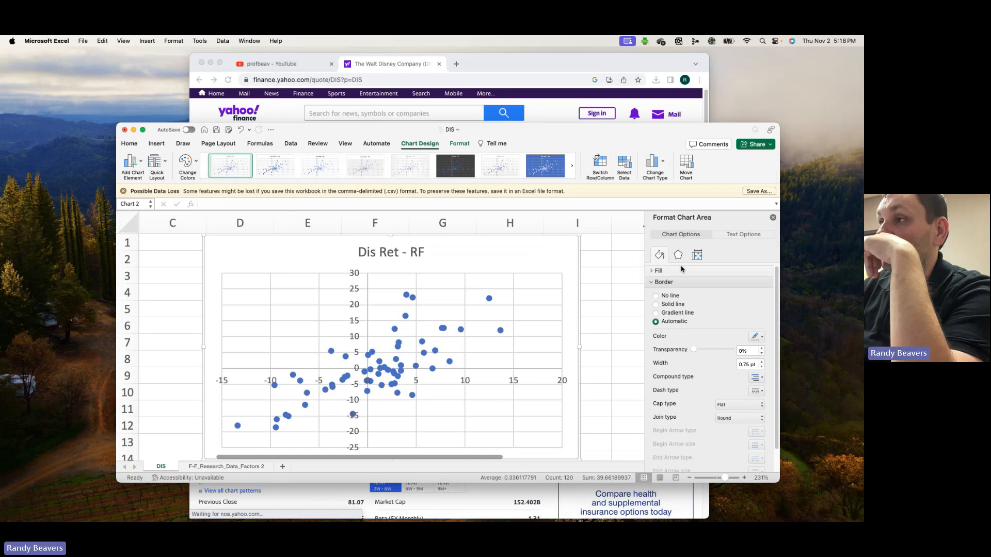
Add a linear trendline to the Dis Ret - RF scatter chart, displaying its equation and R-squared value
scroll(731, 369, down, 2)
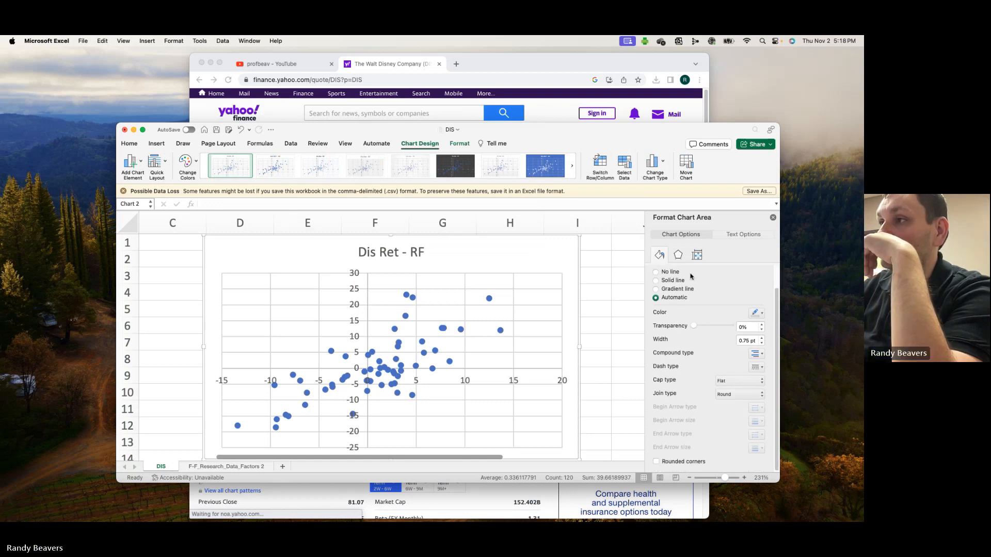
click(131, 162)
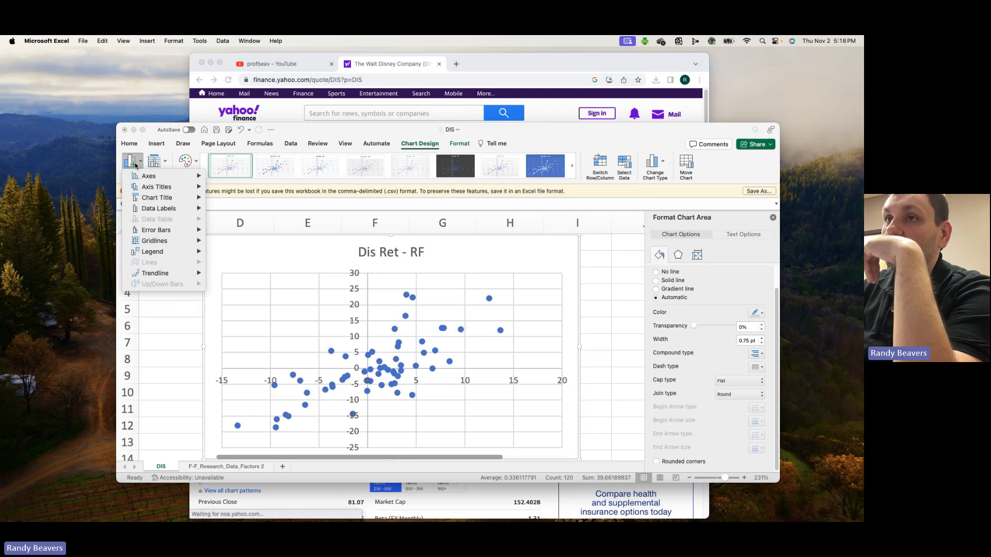
mouse_move(160, 273)
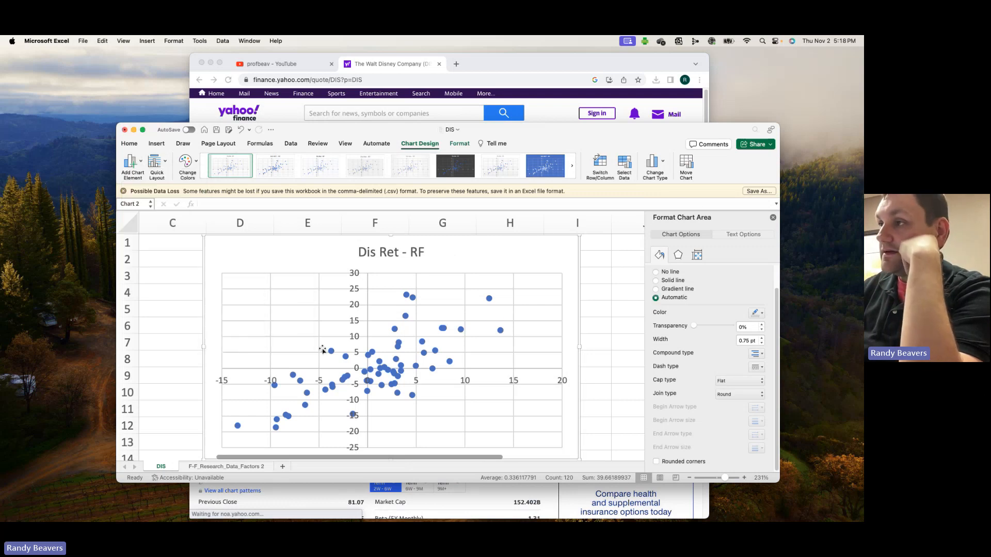
click(256, 347)
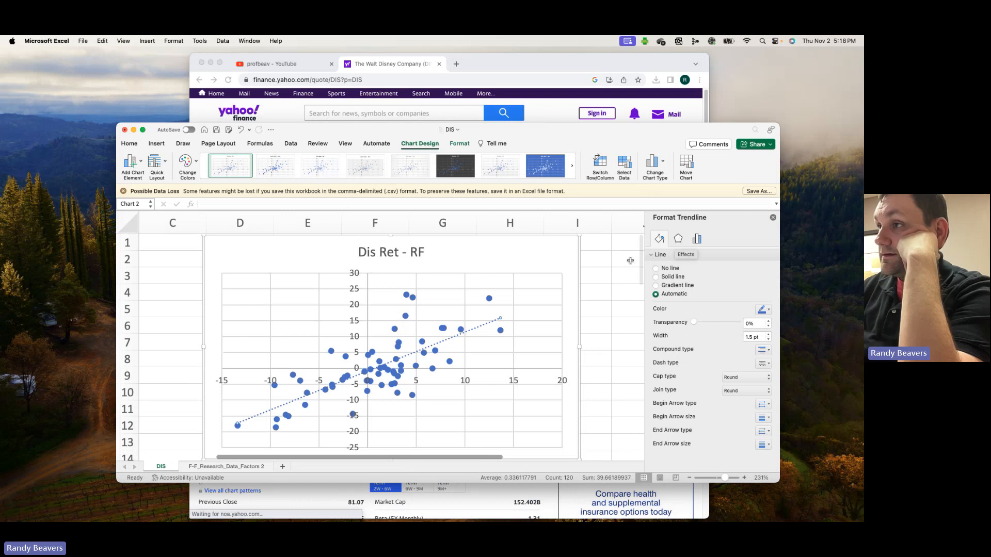
click(697, 239)
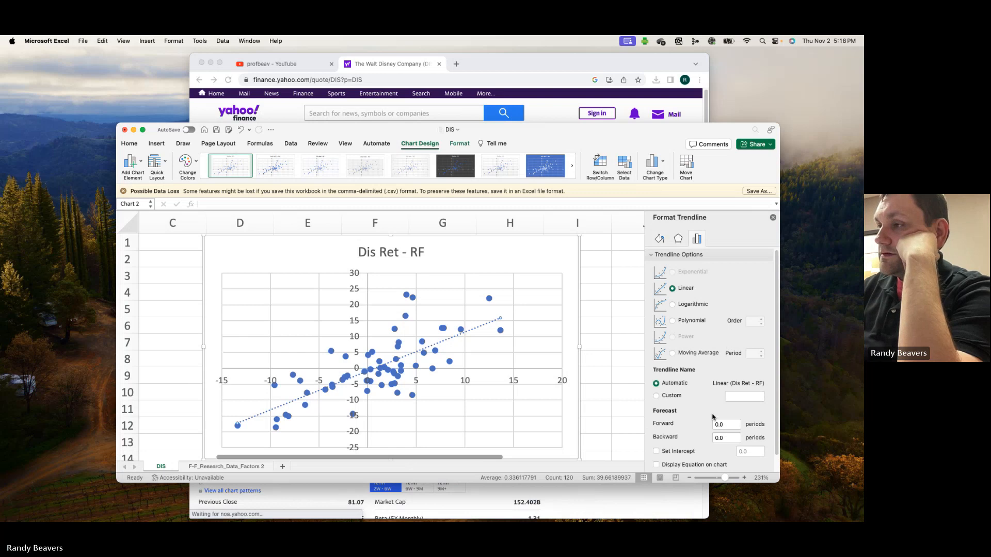
scroll(713, 417, down, 1)
click(657, 462)
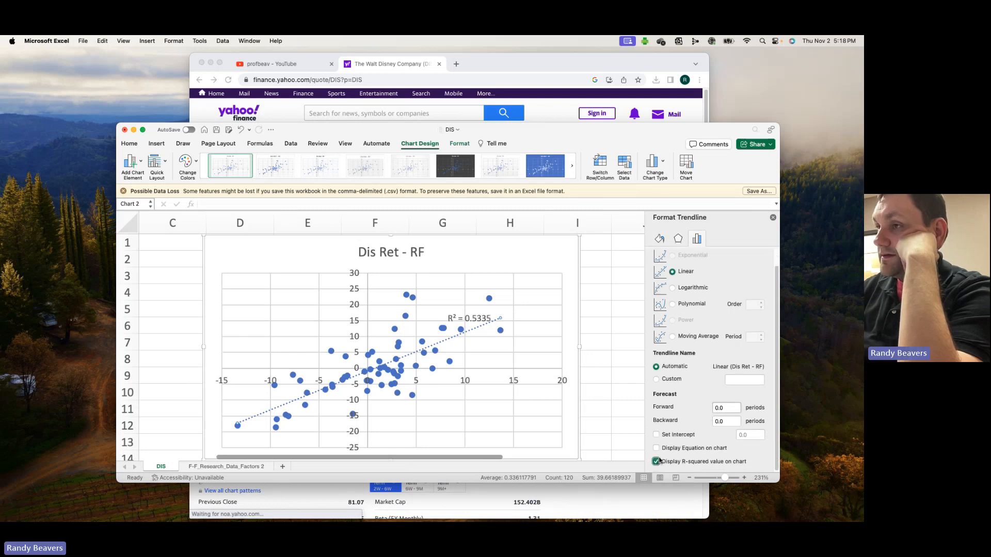
click(656, 449)
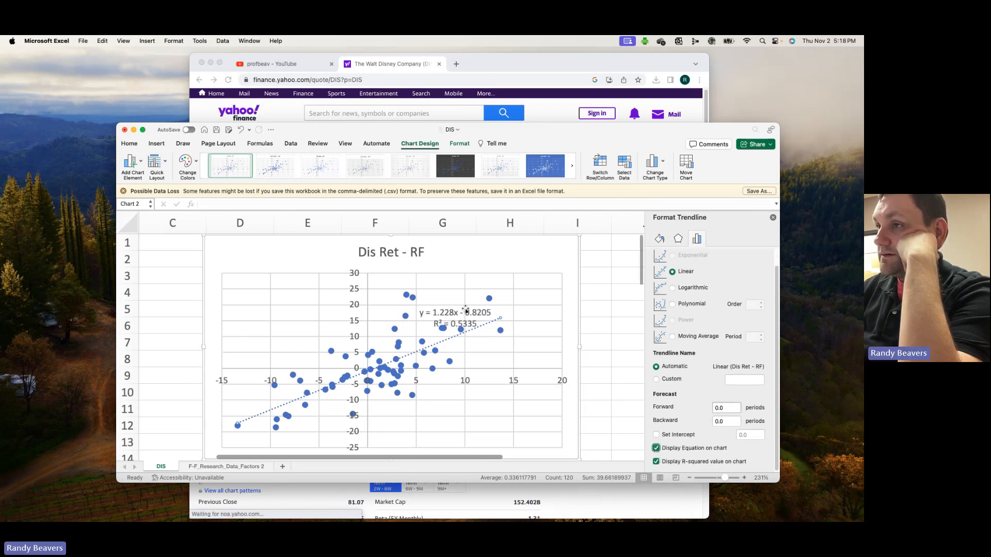
Move the trendline label above the plot area and the whole chart beside the data, starting at column G
drag(464, 312, 501, 250)
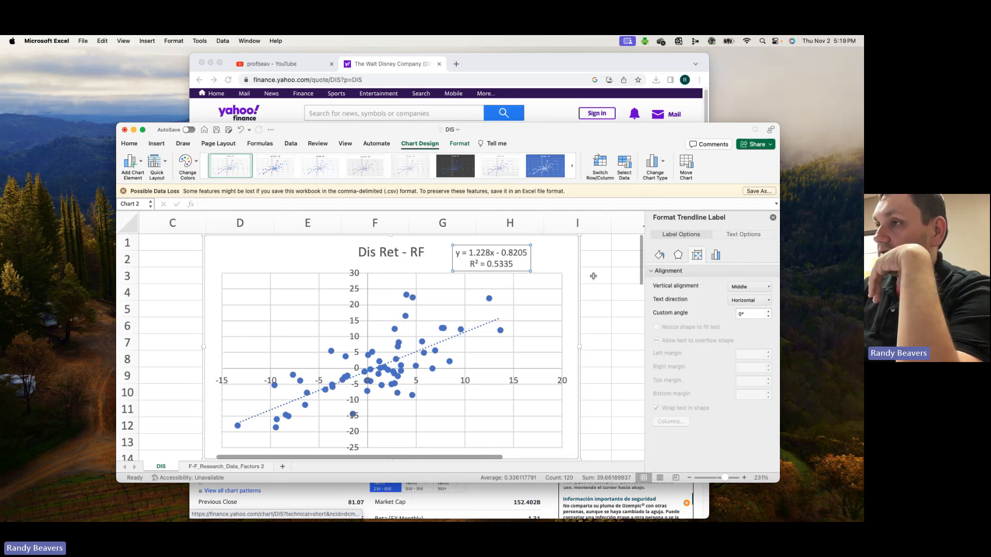
click(565, 261)
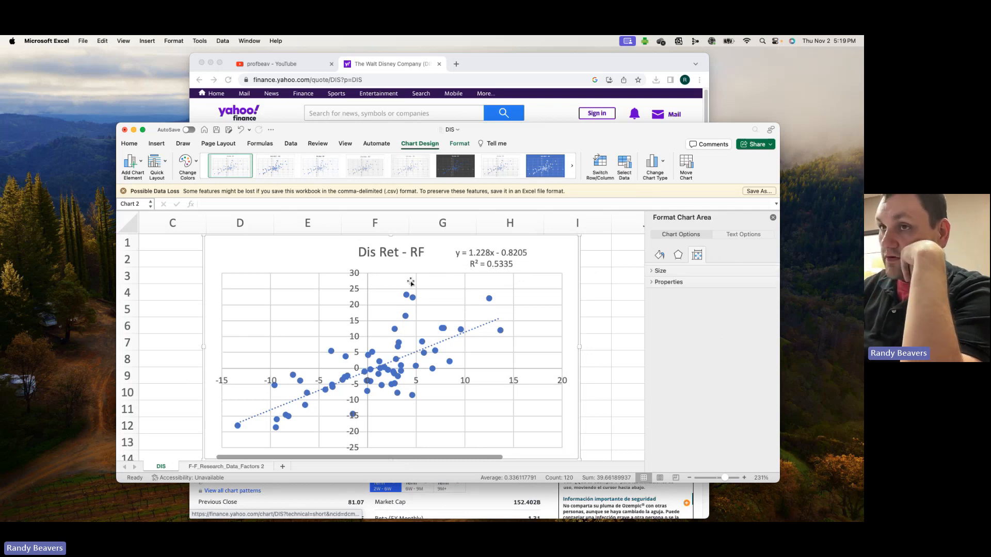
drag(200, 265, 439, 282)
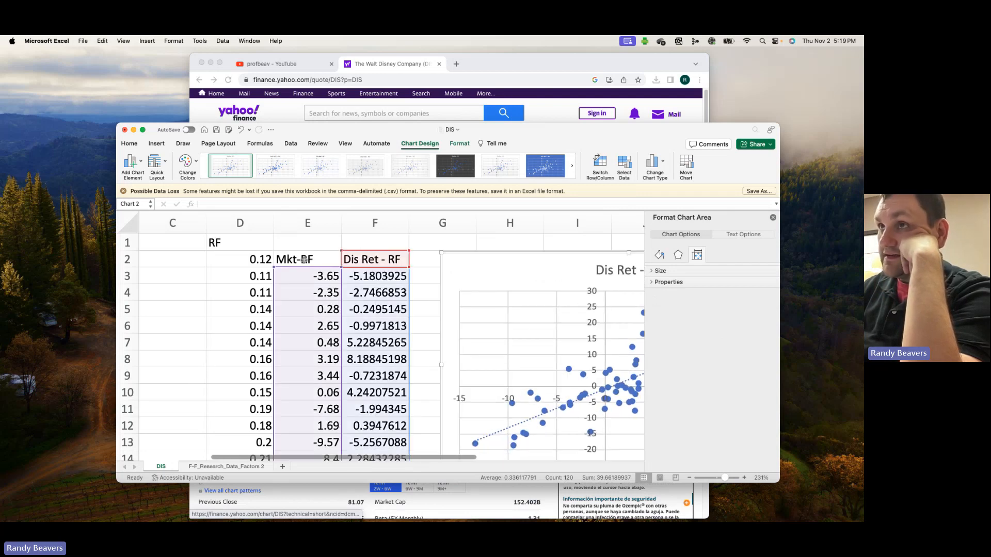
Run a Data Analysis regression with Y range F2:F61, X range E2:E61 and labels included, output to a new worksheet
click(290, 144)
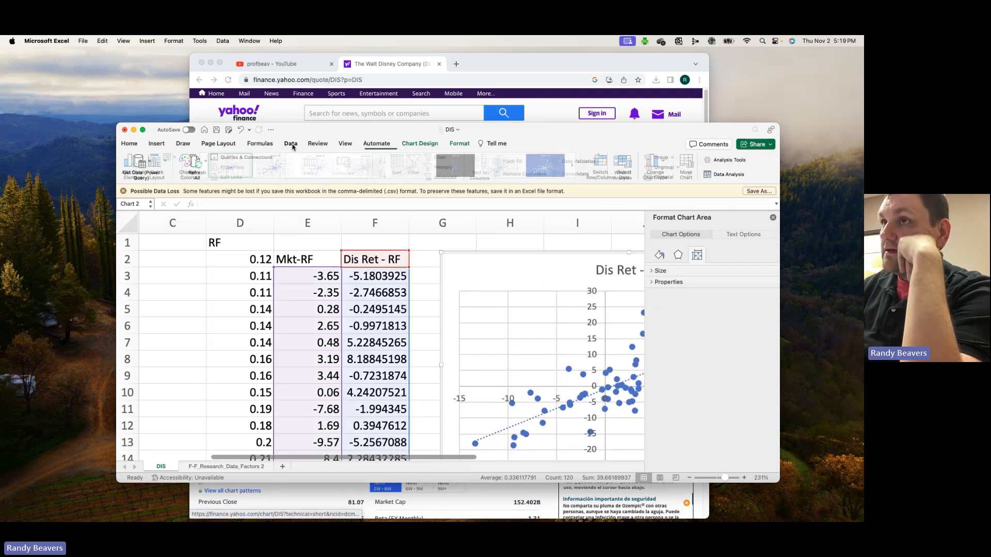
click(716, 174)
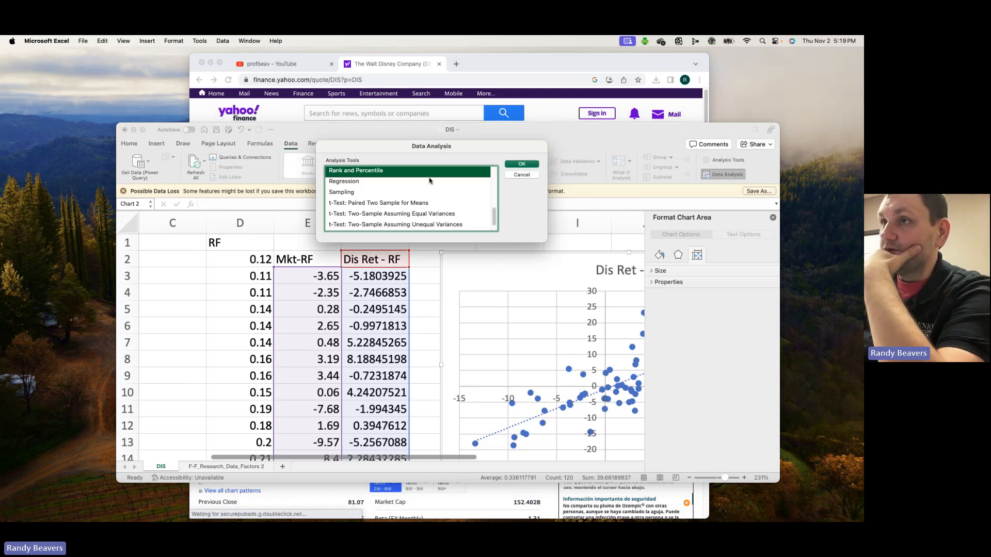
double_click(429, 181)
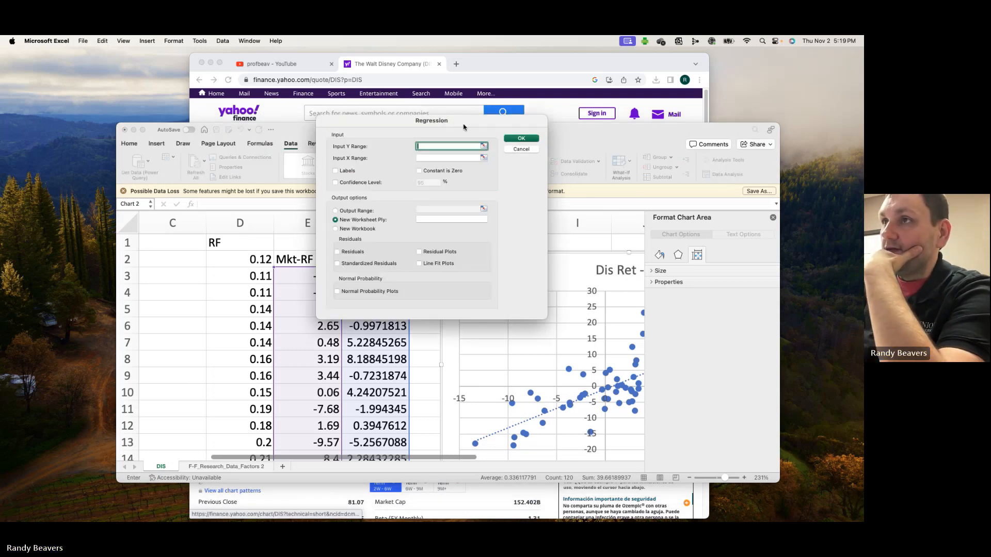
drag(463, 127, 613, 147)
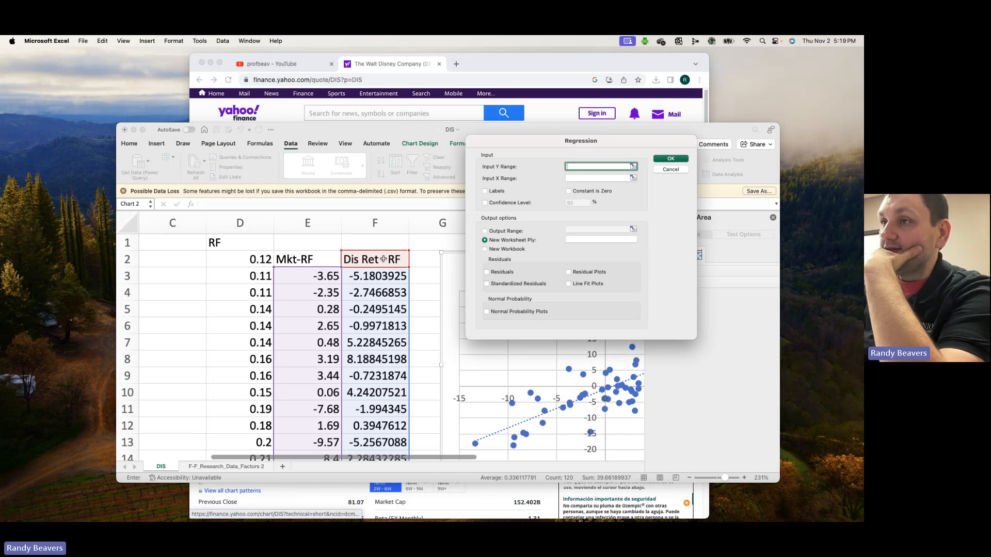
drag(383, 259, 310, 265)
click(579, 179)
click(484, 191)
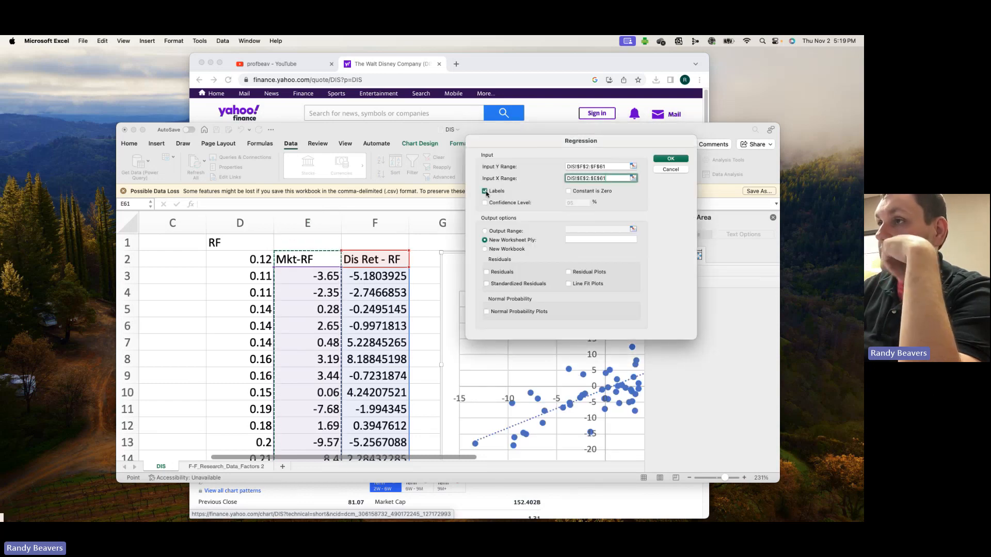
click(670, 159)
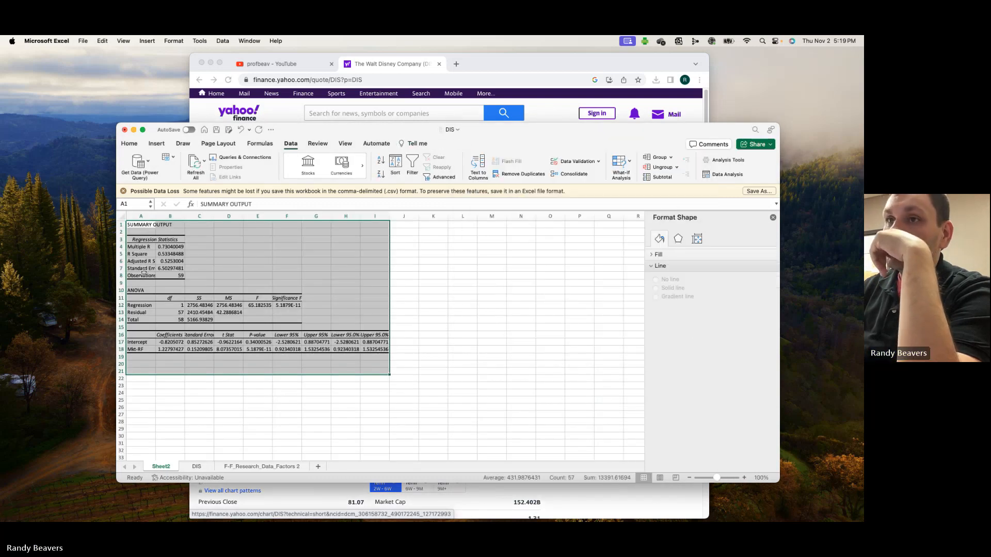
Zoom the regression output to the range A1:E18 and inspect the Mkt-RF coefficient
drag(144, 226, 266, 350)
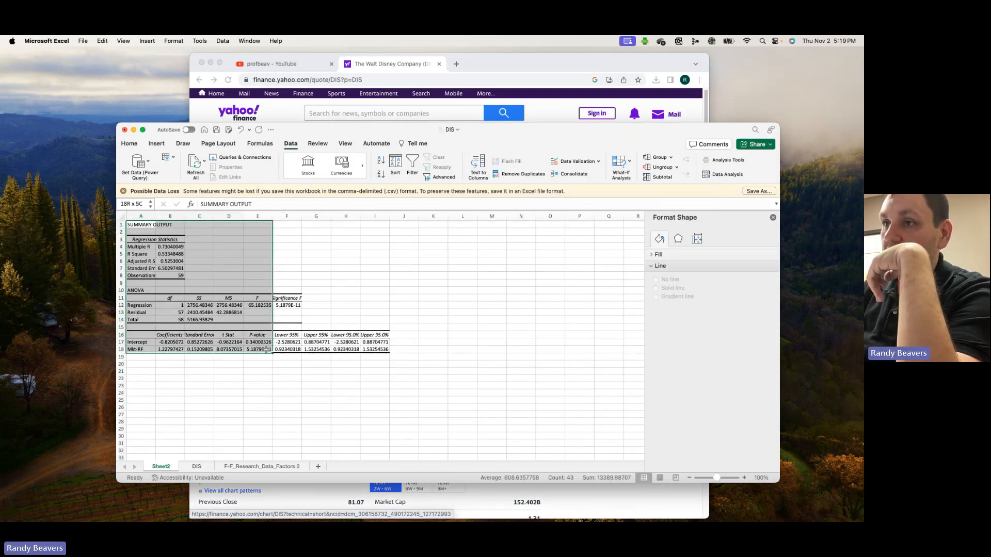
click(345, 143)
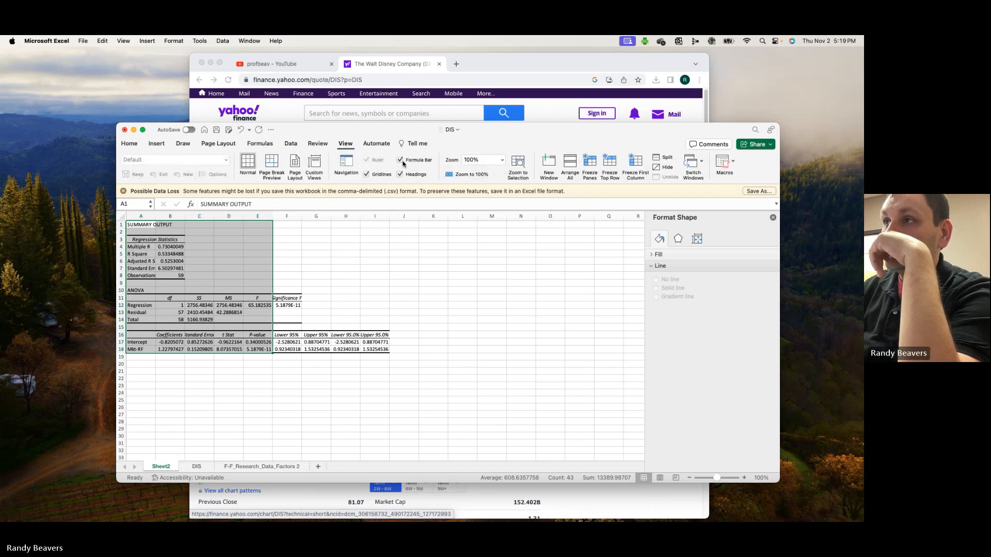
click(520, 164)
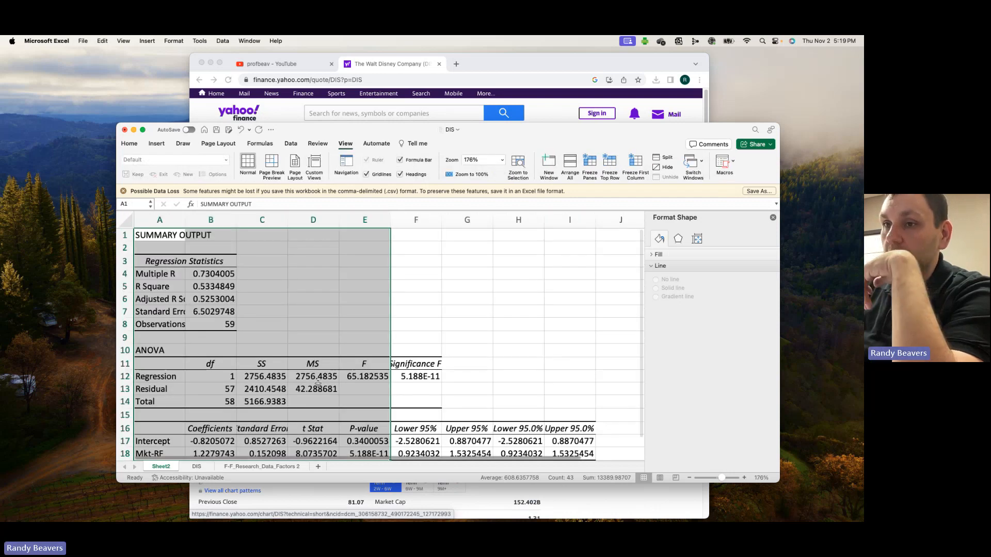
click(207, 455)
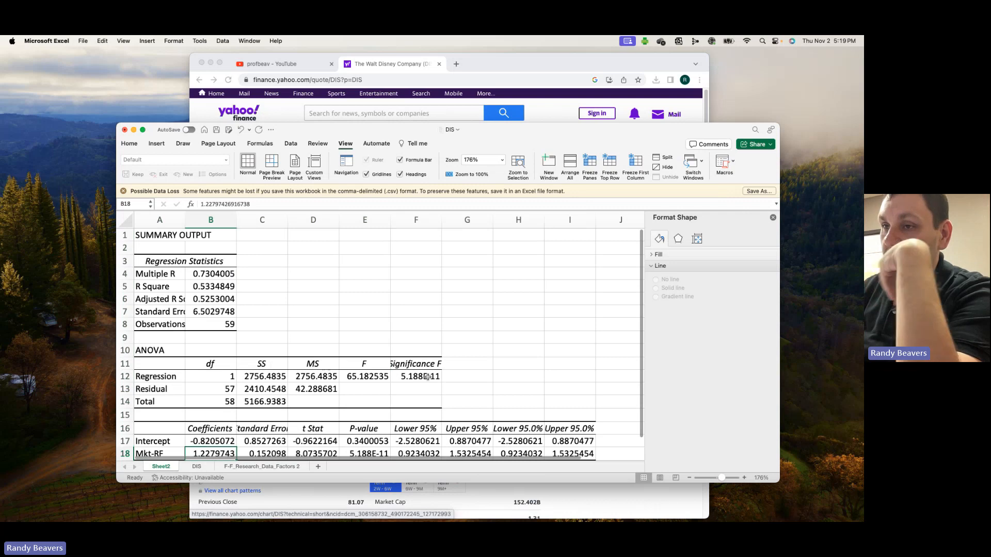
scroll(259, 440, down, 3)
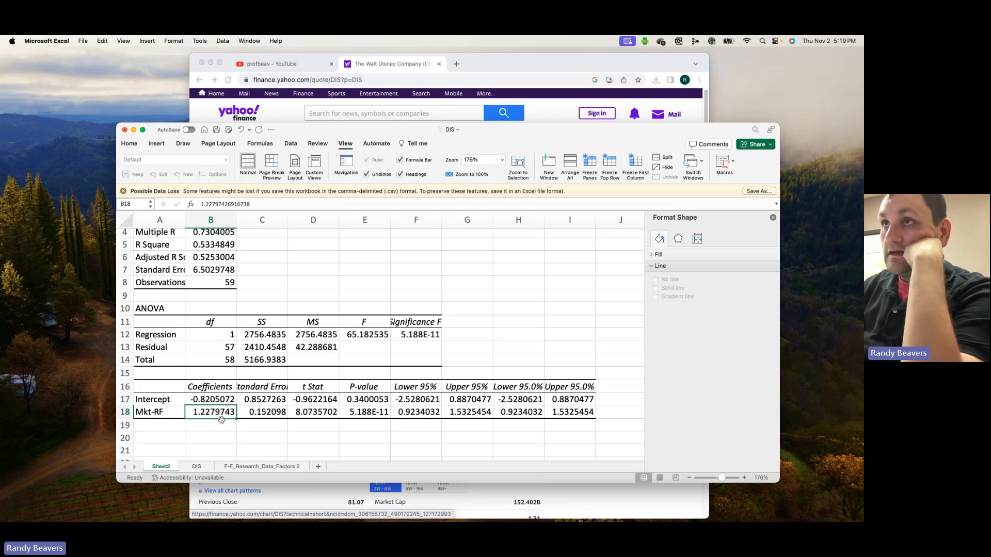
Switch to Chrome to check Disney's Beta (5Y Monthly) on its Yahoo Finance summary page, and return to the Excel regression output
click(361, 64)
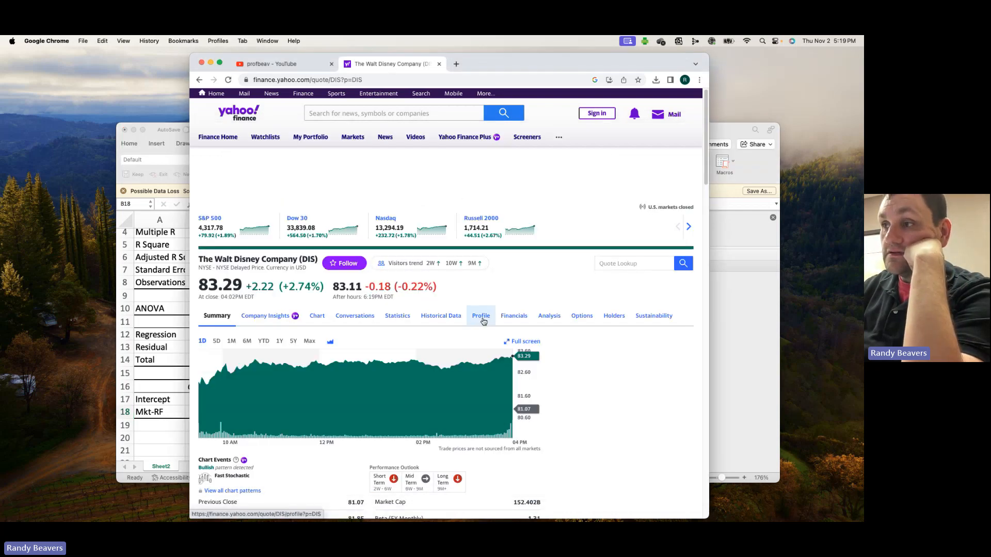
scroll(483, 321, down, 5)
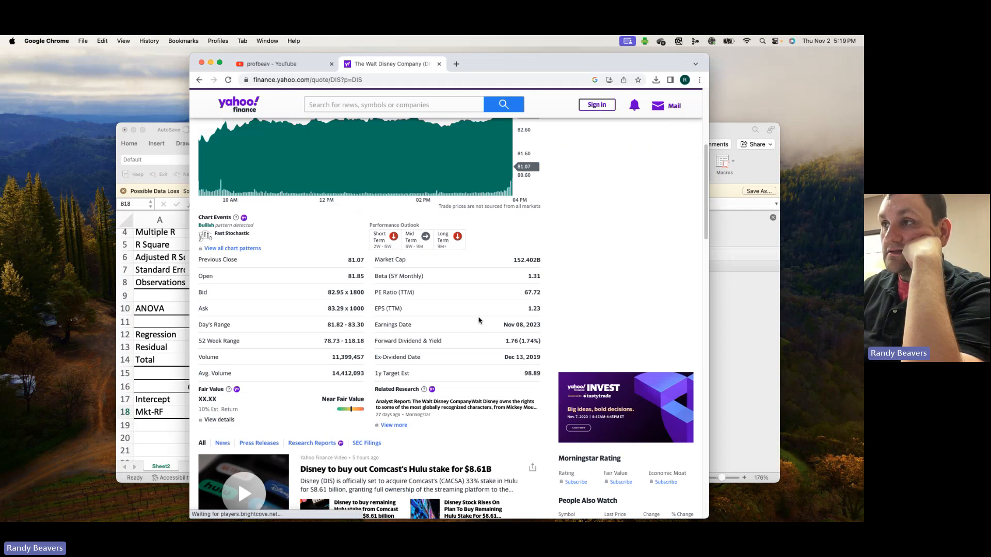
click(153, 141)
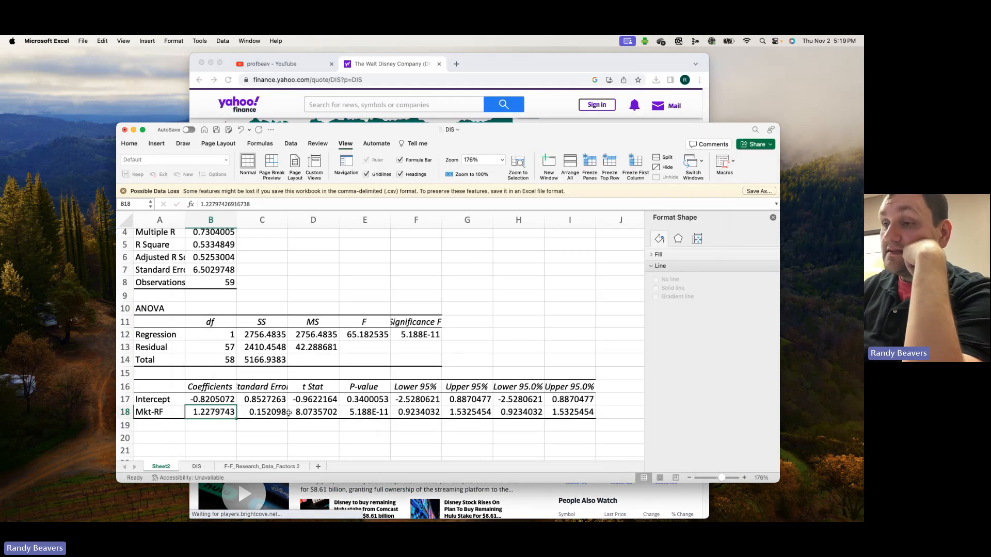
Examine the t Stat, P-value and 95% confidence bounds in the Mkt-RF row of the regression output
click(310, 413)
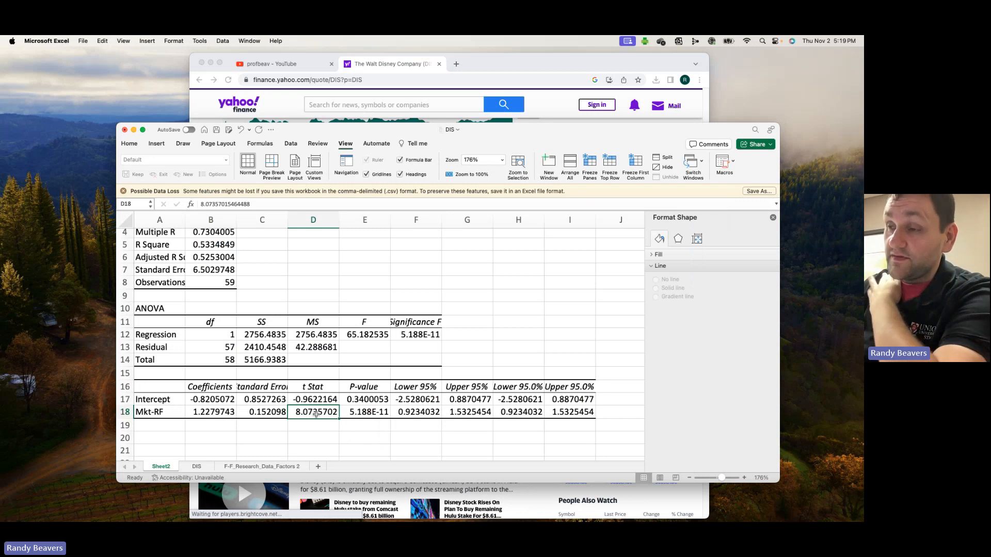
click(374, 416)
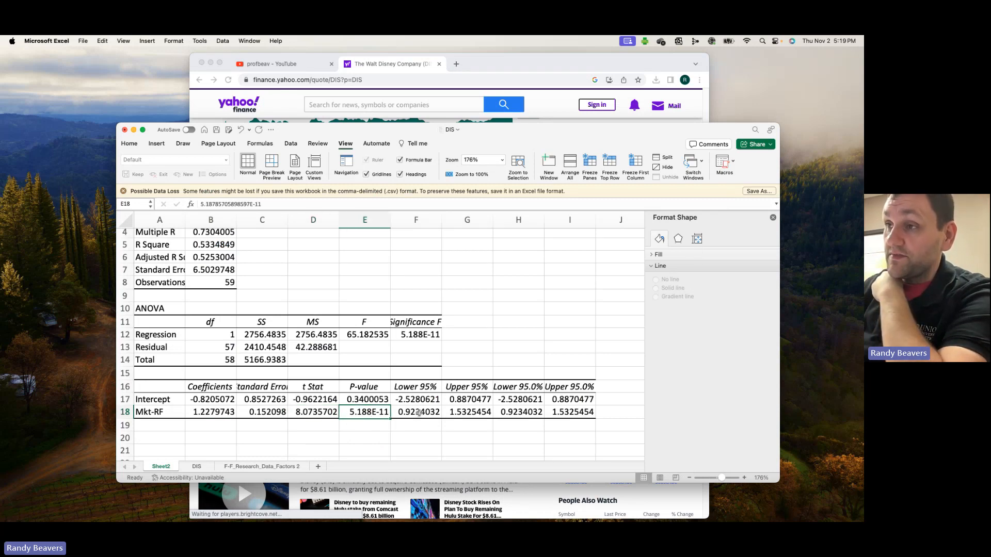
drag(419, 412, 567, 413)
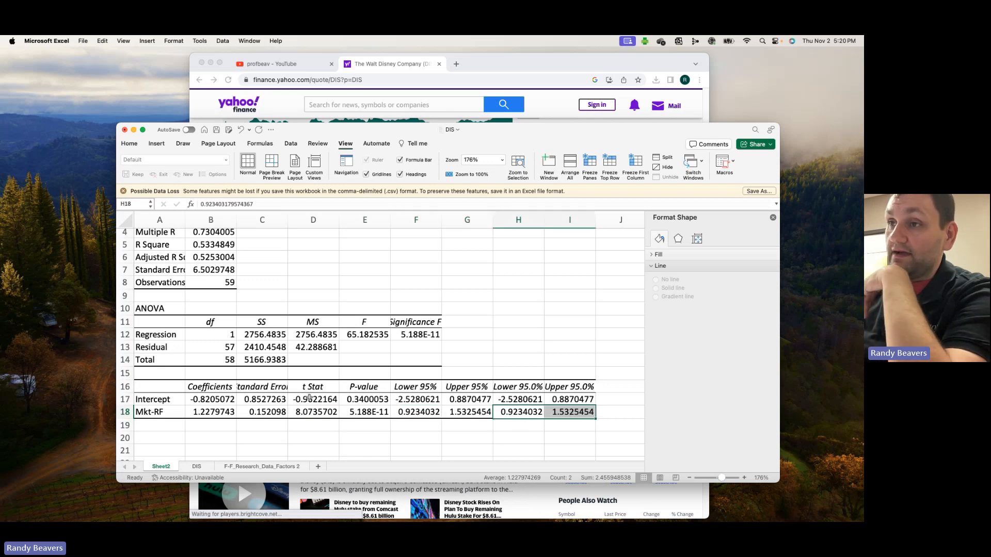
Examine the Intercept's coefficient, t Stat, P-value and 95% bounds, and revisit the Mkt-RF coefficient
click(208, 400)
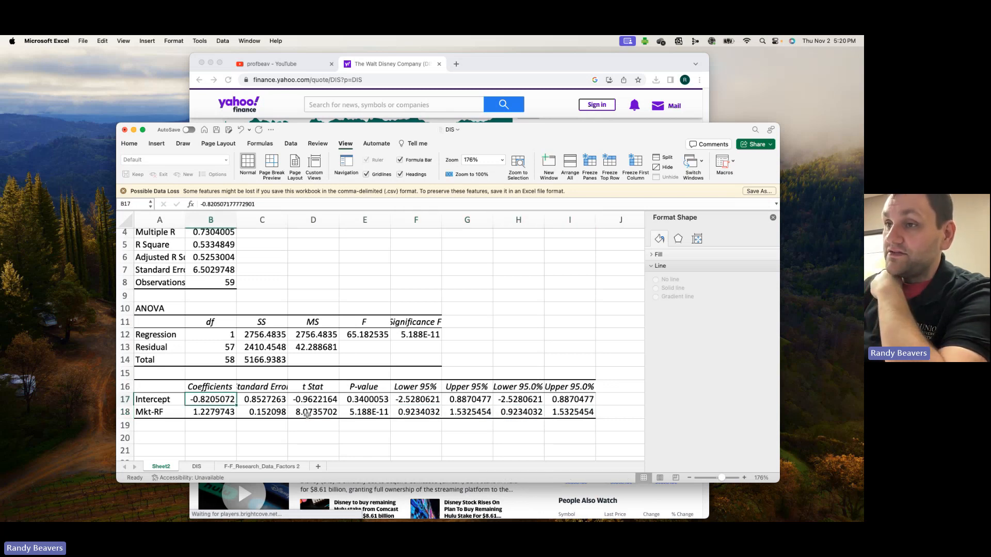
click(315, 401)
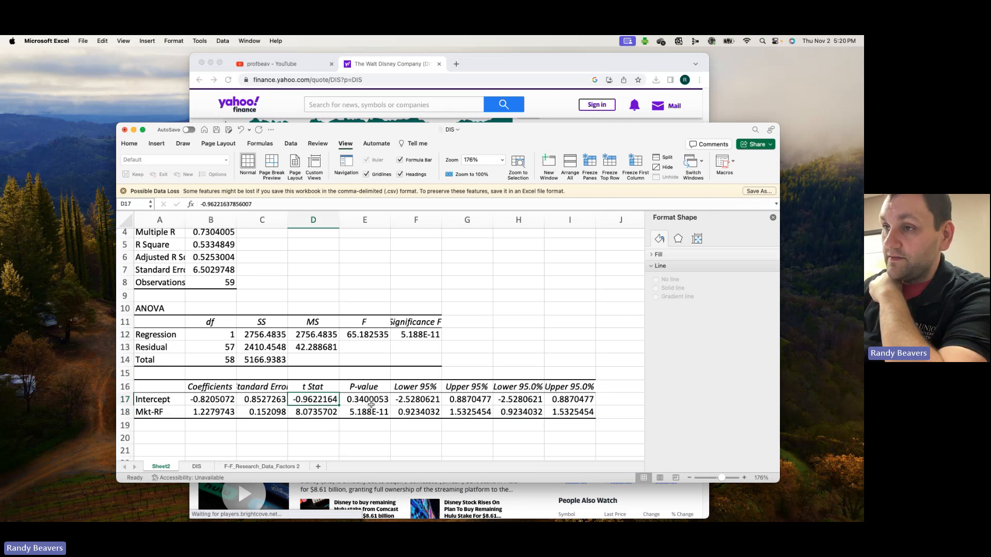
drag(364, 400, 415, 400)
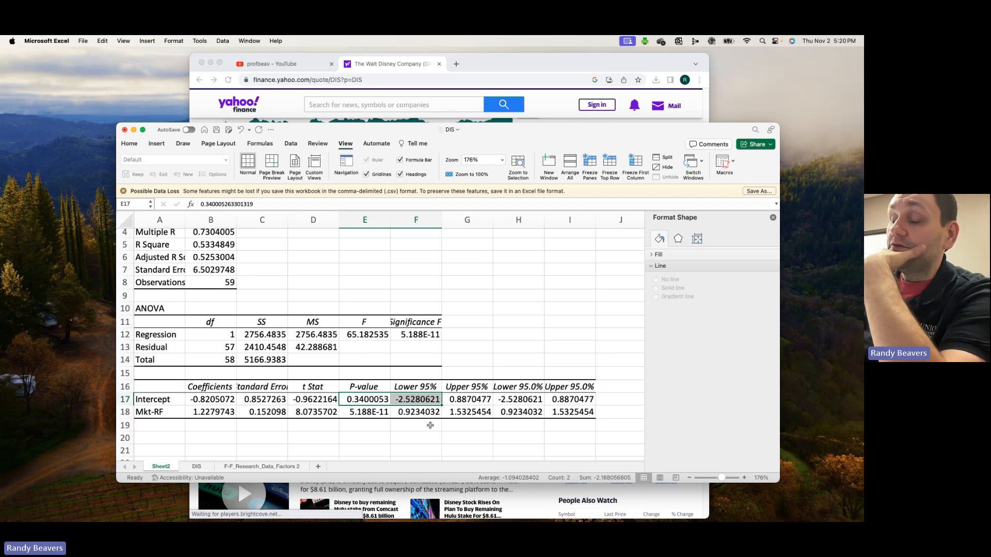
click(379, 401)
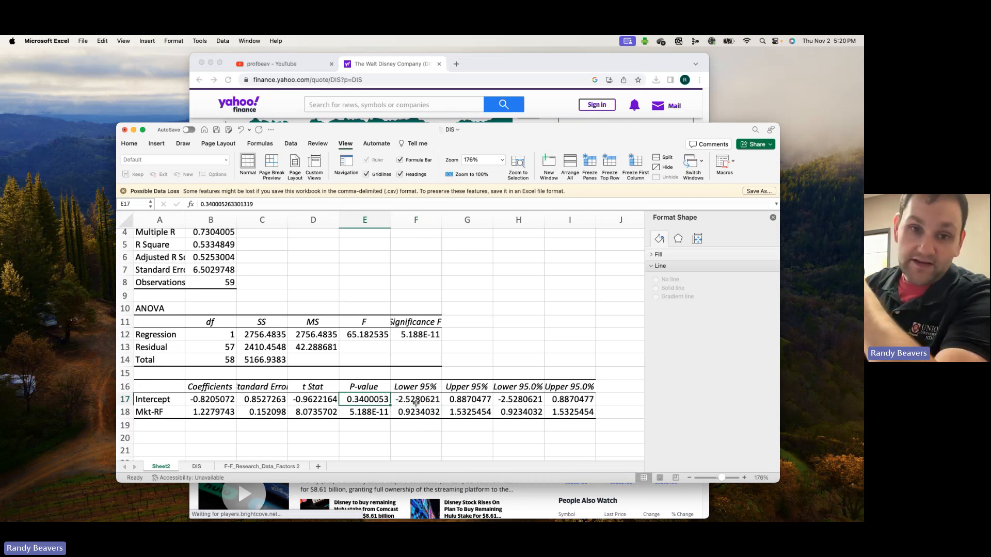
drag(416, 403, 465, 404)
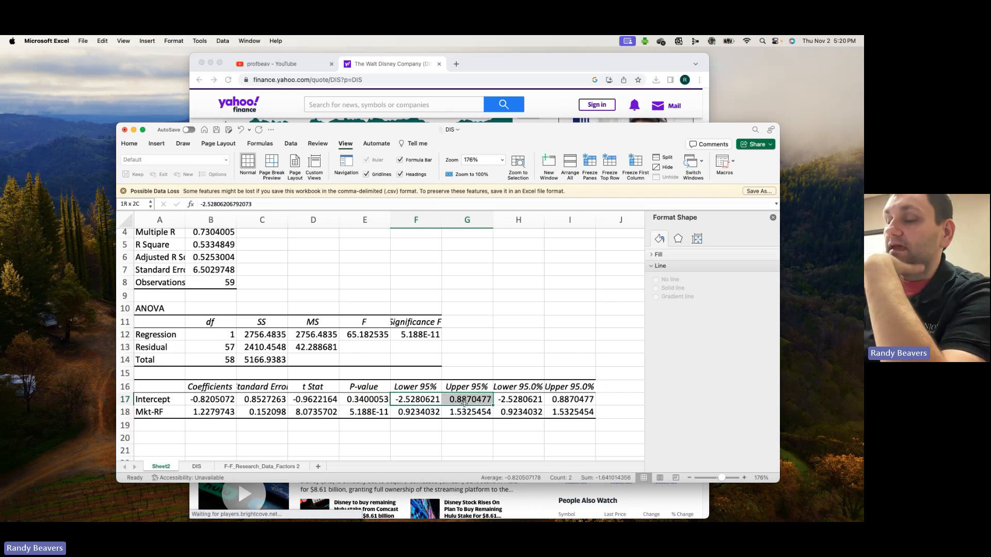
drag(173, 402, 272, 403)
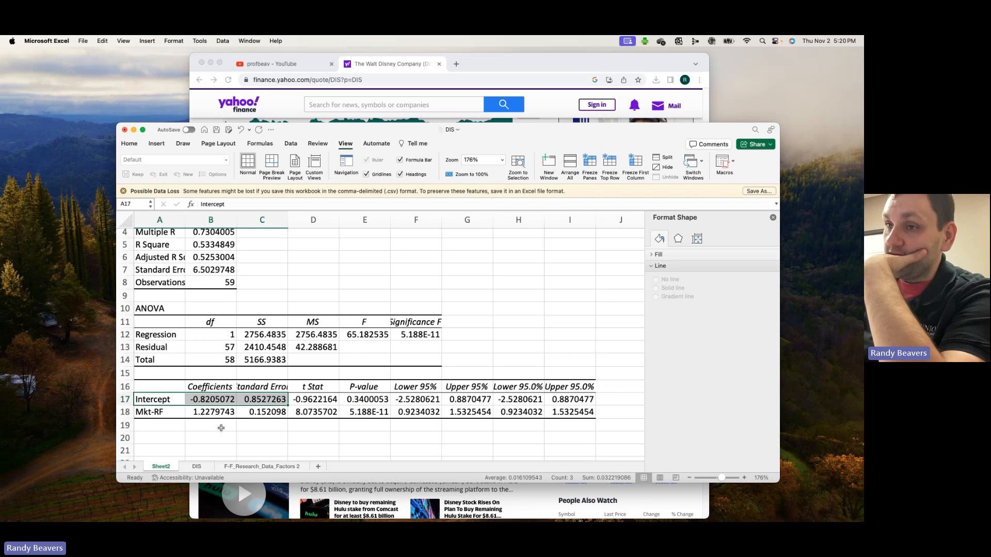
click(227, 416)
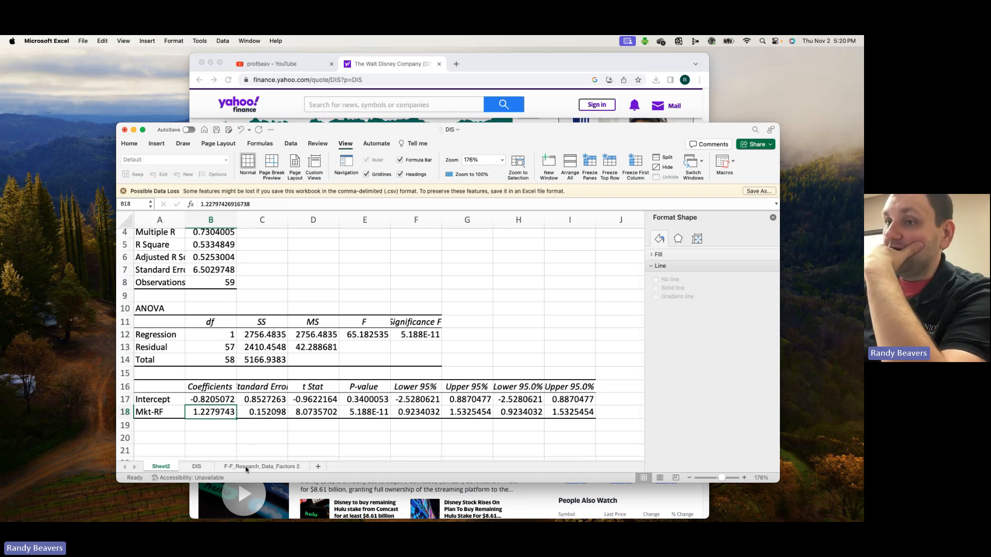
On the DIS sheet, move the scatter chart away from the data to free the cells in column G
click(197, 468)
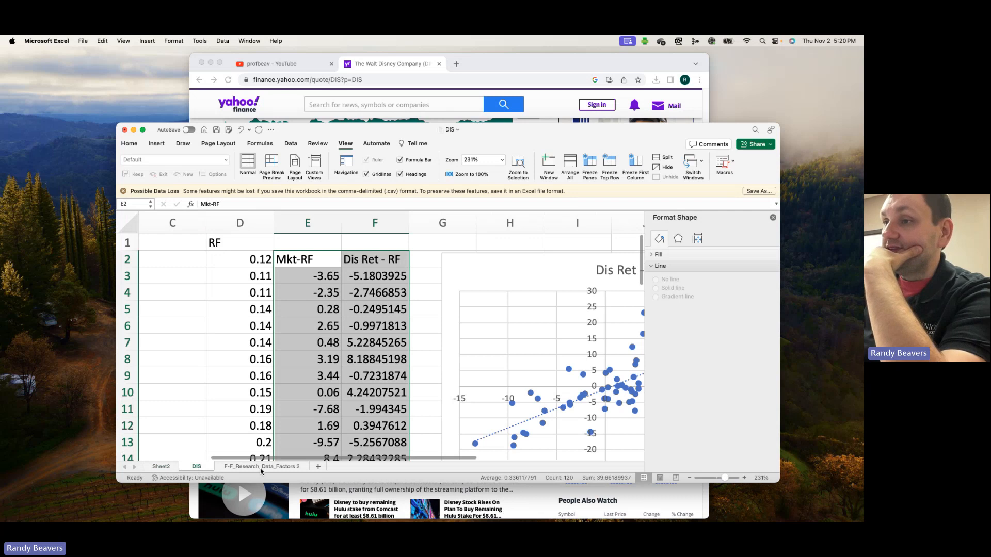
drag(451, 270, 598, 329)
click(454, 273)
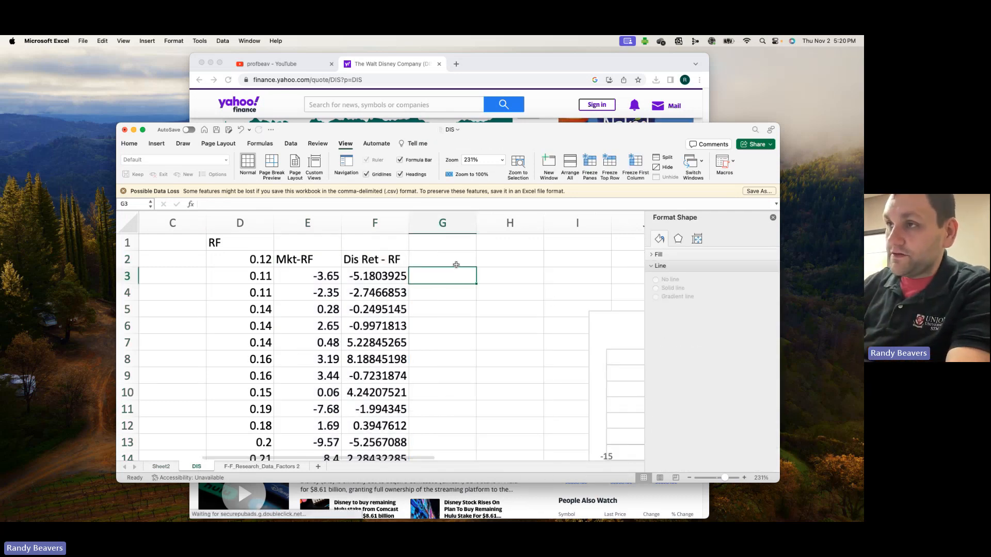
Calculate beta in G2 with =SLOPE(F3:F61,E3:E61), using Dis Ret - RF as known y values and Mkt-RF as known x values
click(456, 263)
text(=sl)
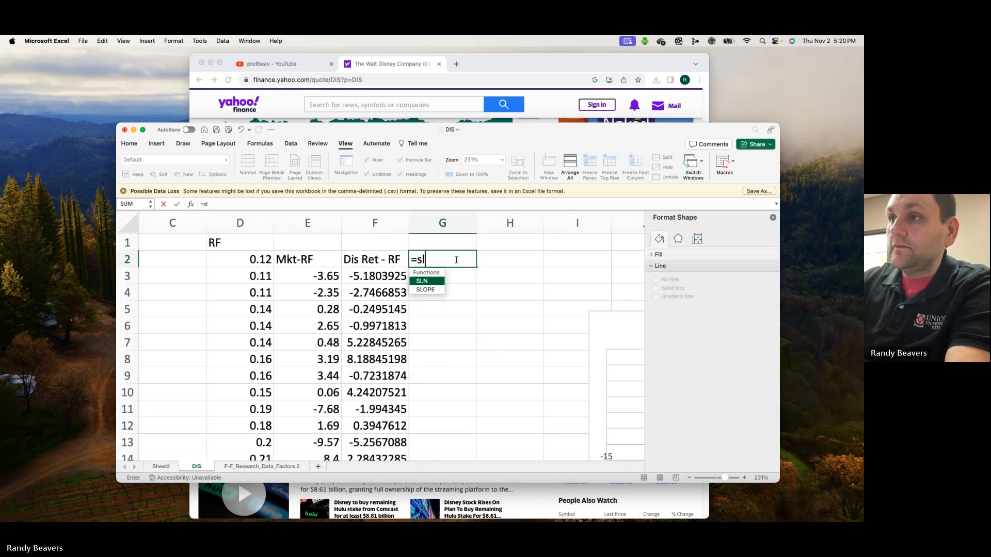
text(ope()
click(373, 276)
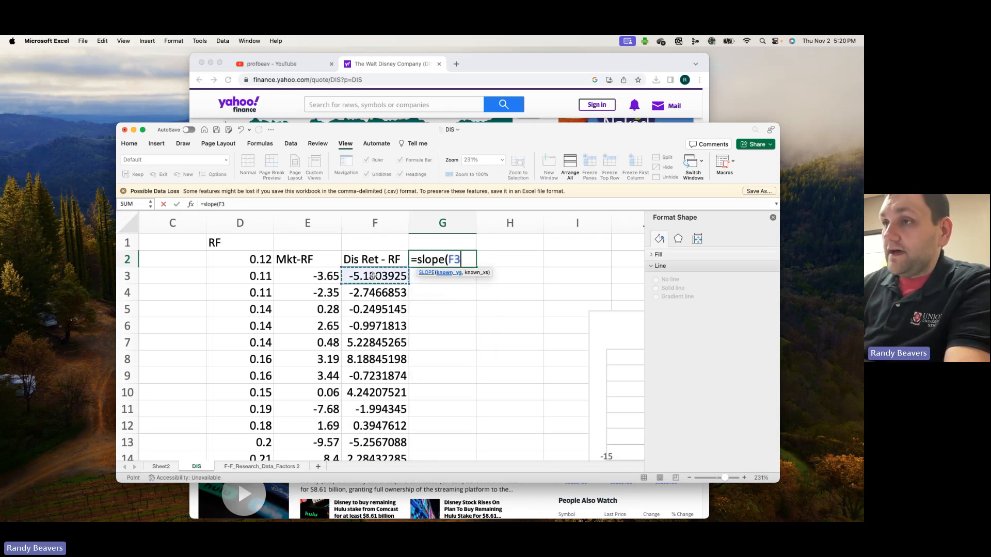
drag(373, 276, 395, 429)
text(,)
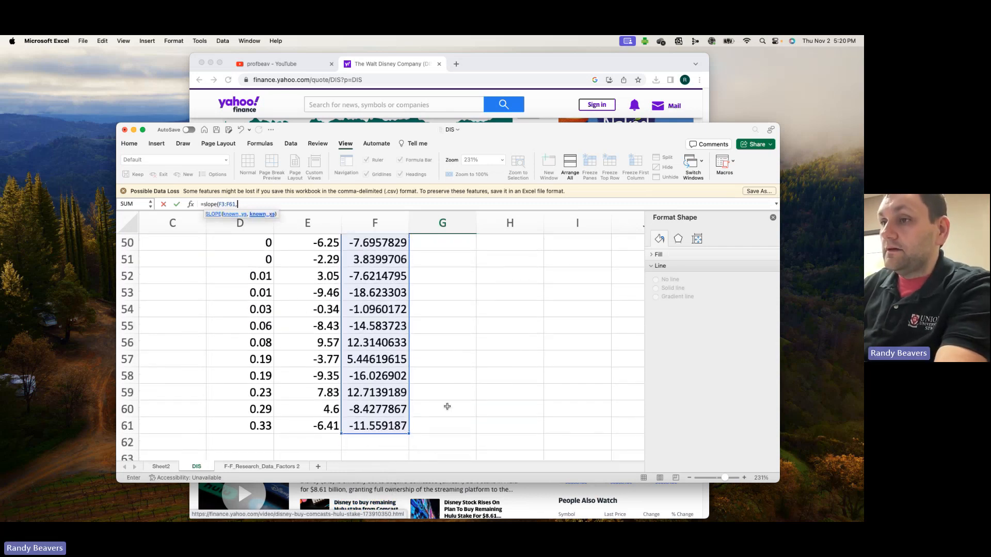
drag(325, 427, 313, 279)
text())
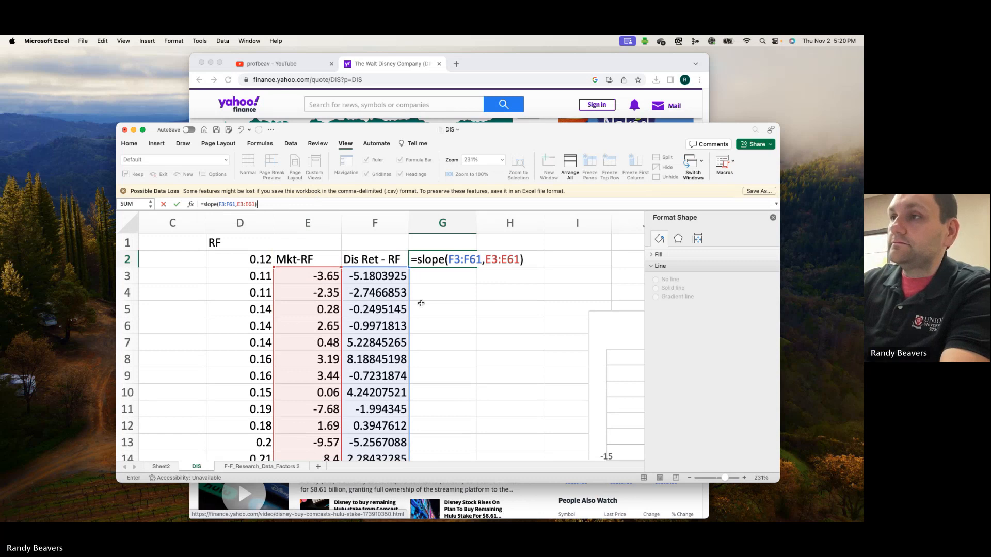
key(Return)
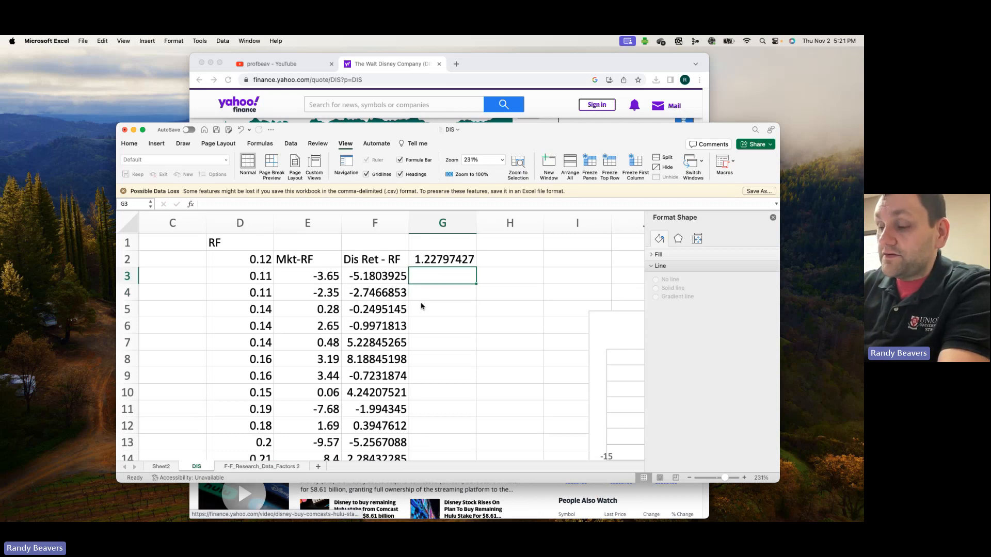
Begin a second beta formula in G3 with COVARIANCE.S of F3:F61 and E3:E61
text(=covariance)
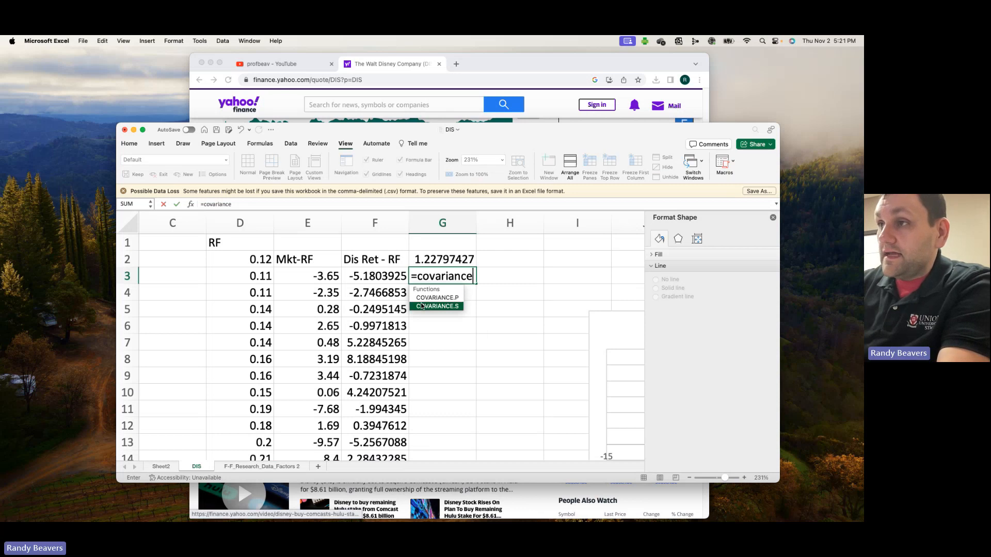
double_click(421, 306)
drag(381, 276, 378, 392)
text(,)
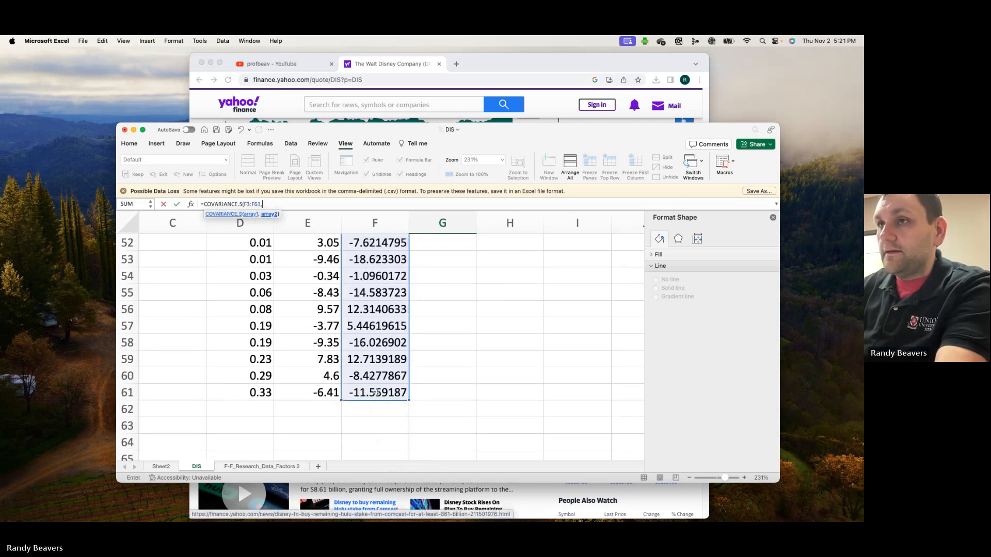
drag(318, 392, 312, 282)
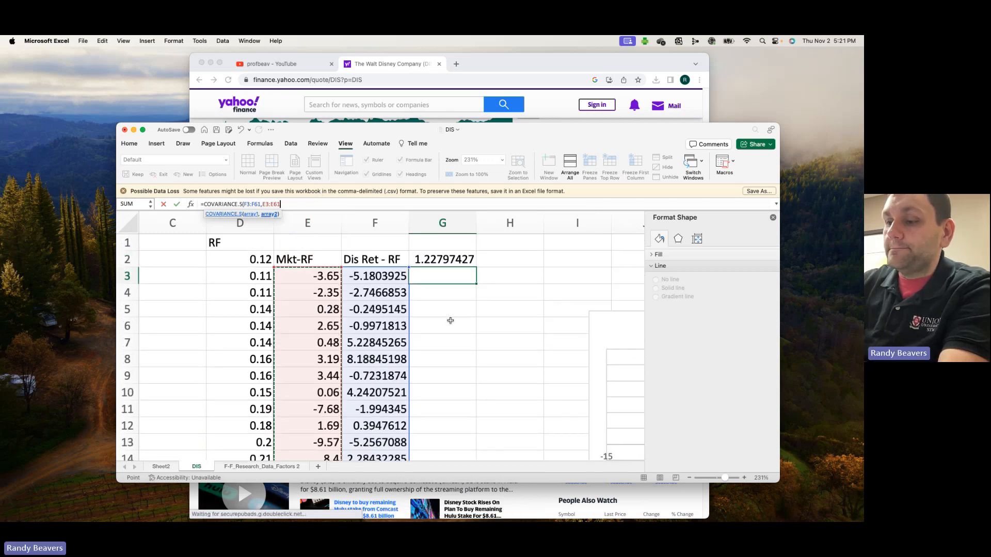
Complete the G3 formula by dividing the covariance by VAR.S(E3:E61), and check it against the slope in G2
text()/variance)
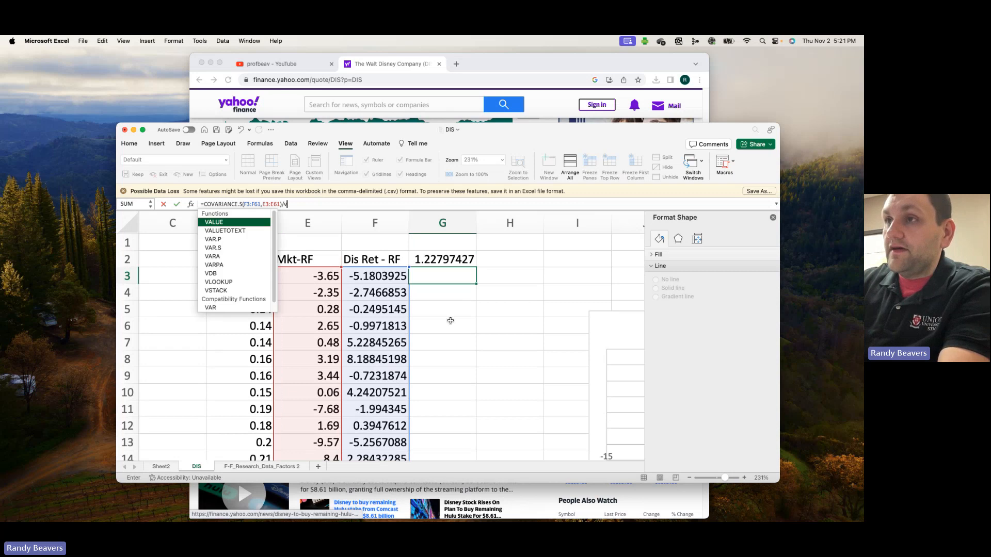
text(()
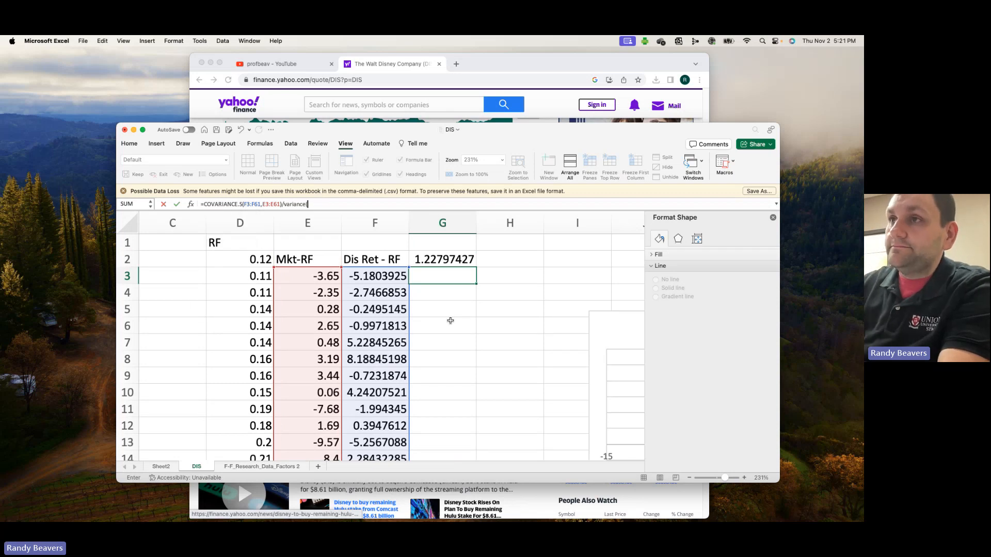
key(BackSpace)
text(.s)
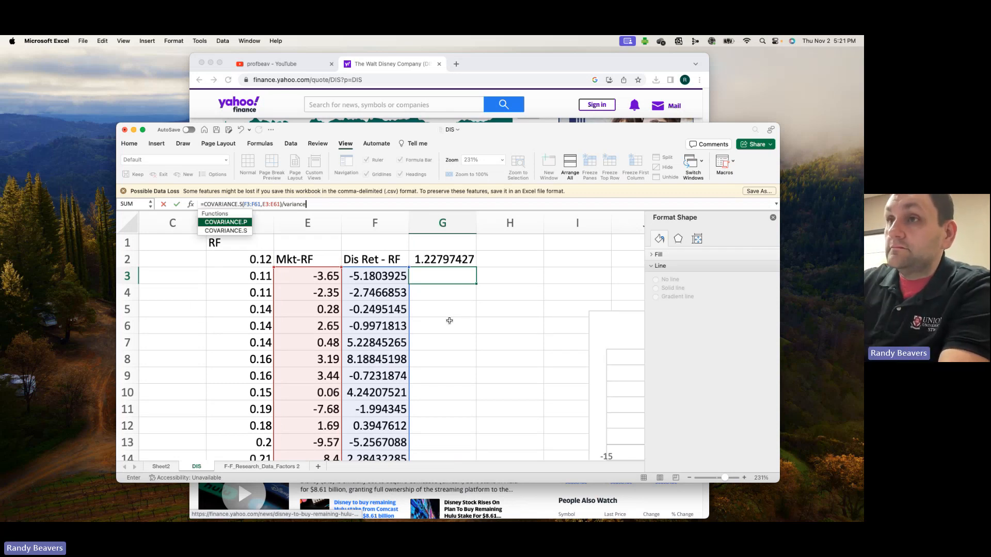
key(BackSpace)
key(BackSpace)
key(BackSpace)
key(BackSpace)
key(BackSpace)
key(BackSpace)
key(BackSpace)
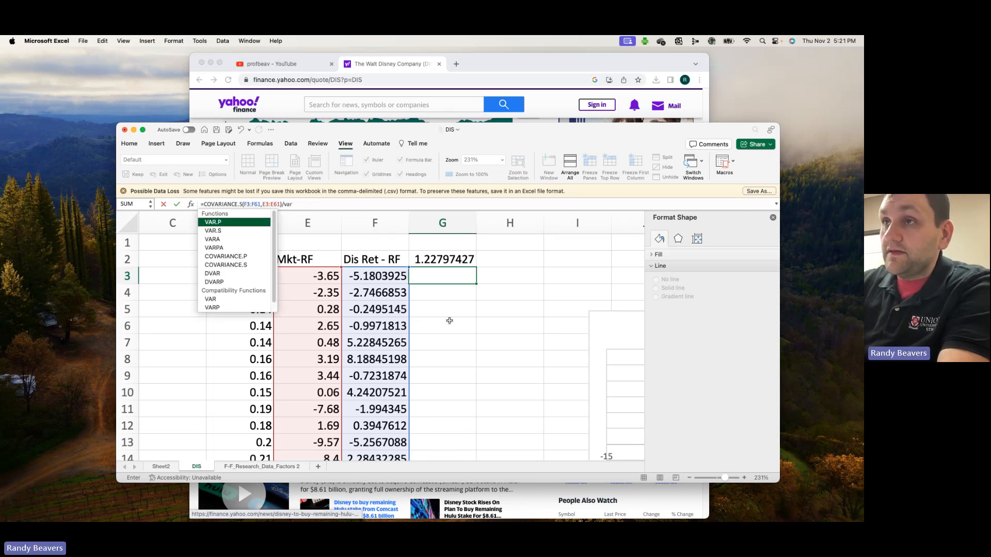
key(Down)
key(Tab)
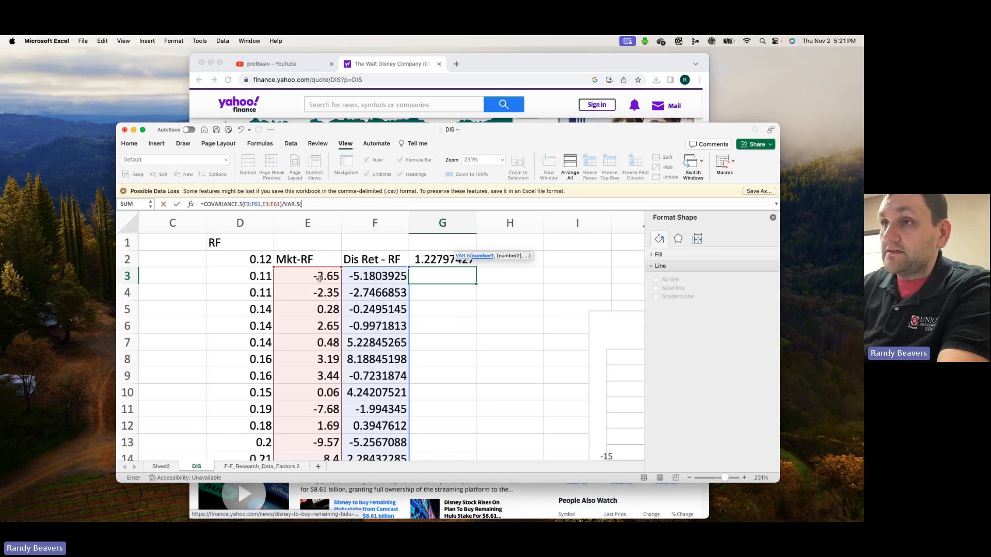
drag(320, 279, 319, 442)
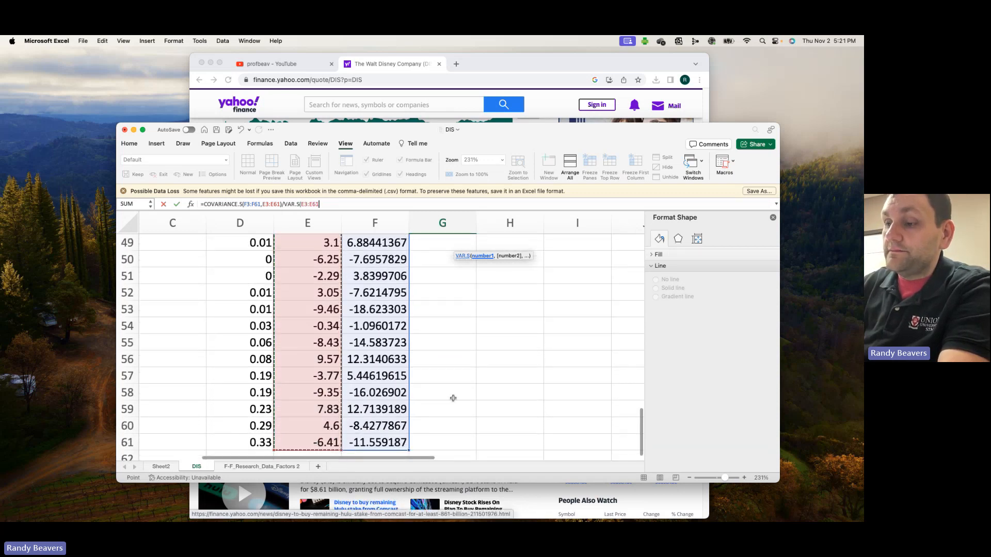
key(Return)
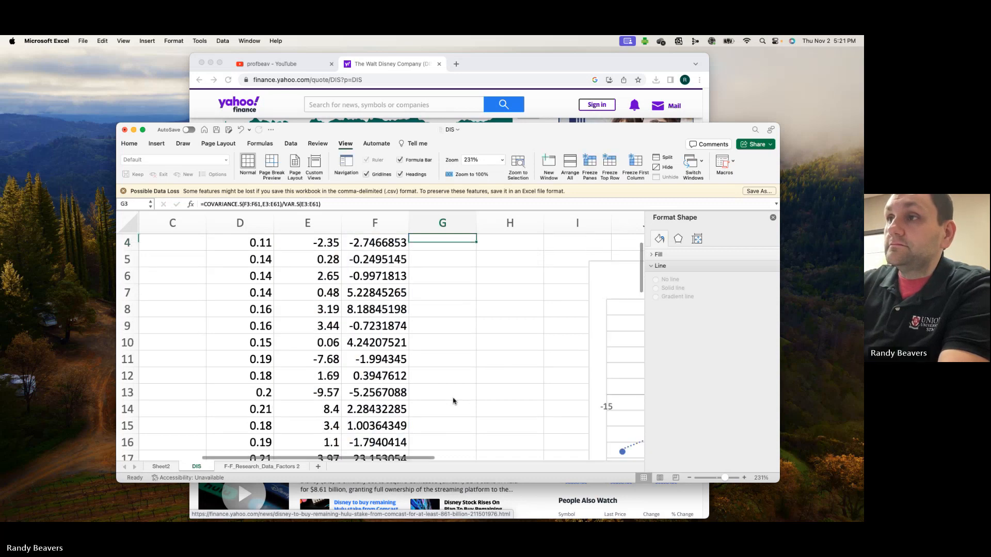
key(Up)
key(Up)
key(Down)
key(Down)
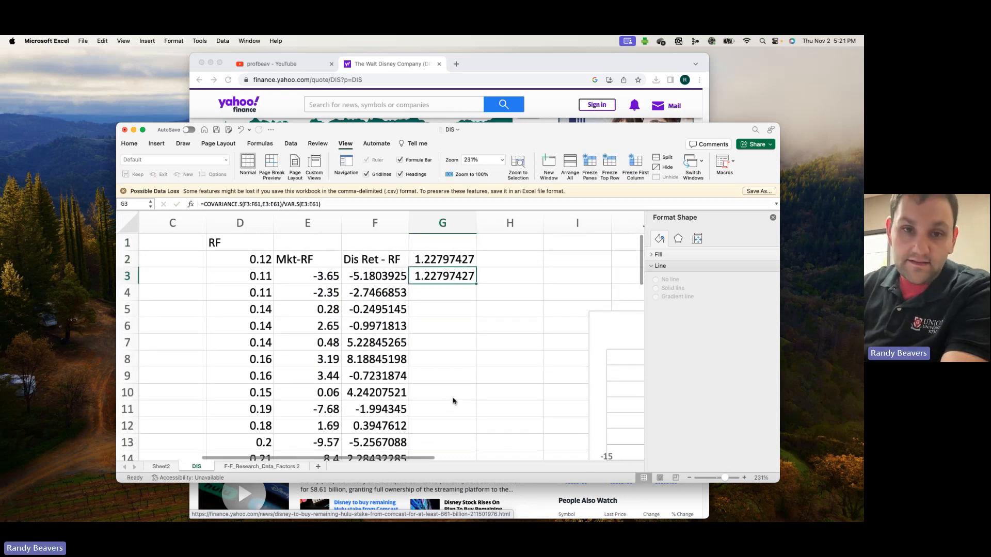